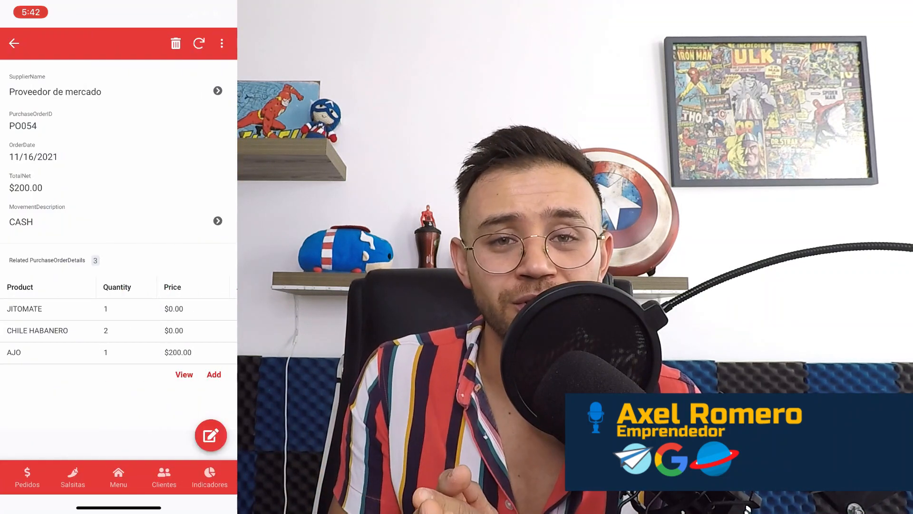
- View the CHILE HABANERO line of purchase order PO054 and return to the order
{"action": "left_click", "coordinate": [37, 331]}
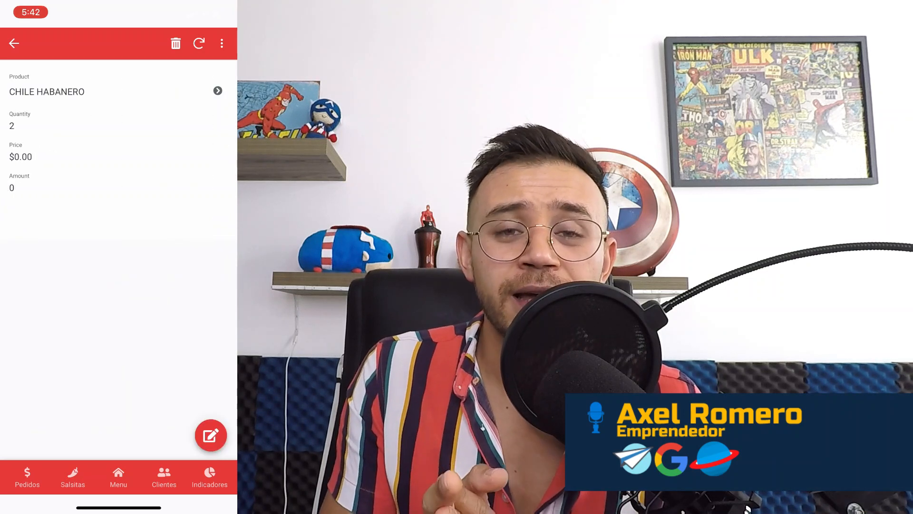
{"action": "left_click", "coordinate": [14, 43]}
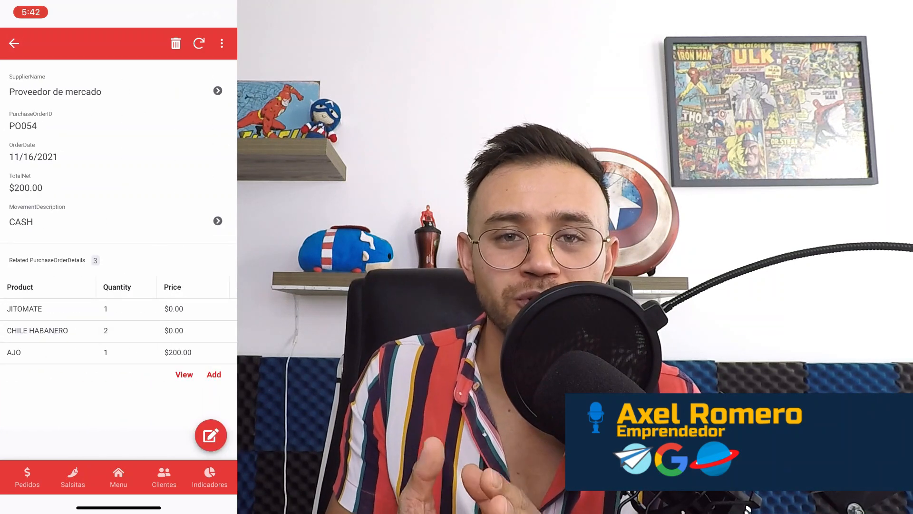
{"action": "left_click", "coordinate": [13, 43]}
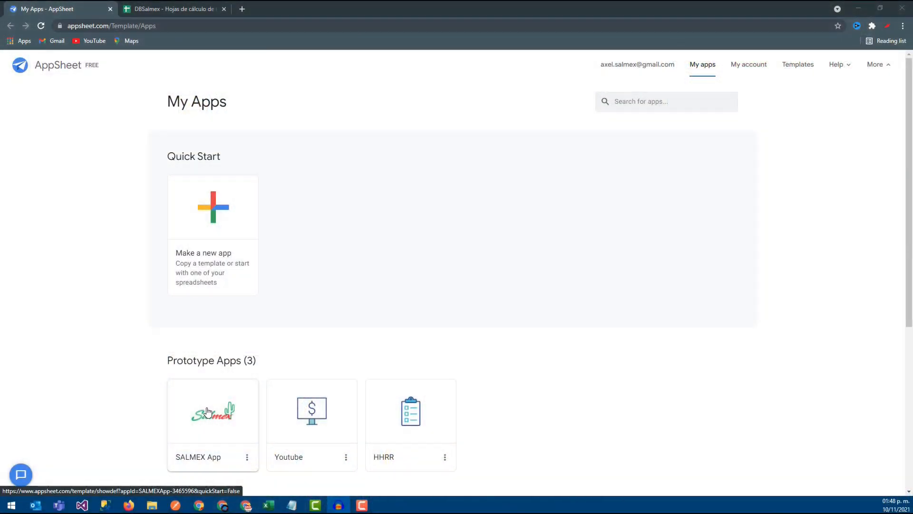
- Open the SALMEX App prototype in the app editor
{"action": "left_click", "coordinate": [207, 412]}
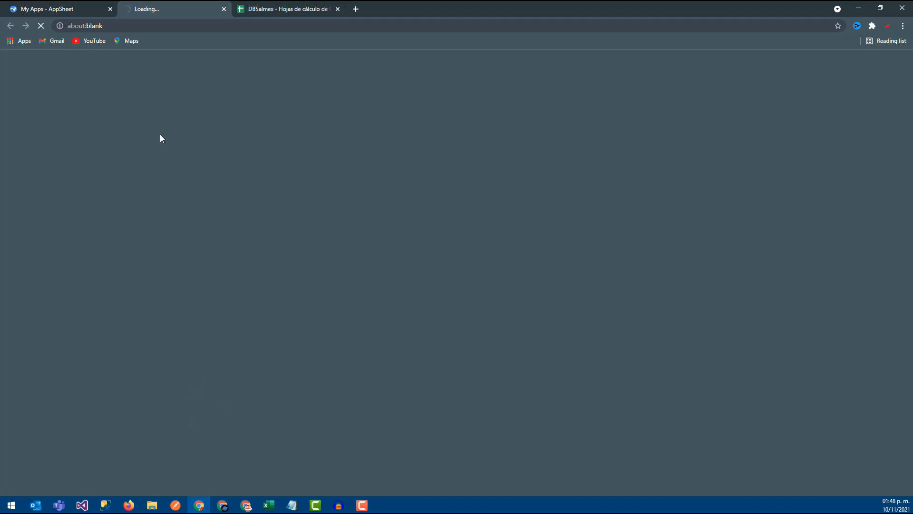
{"action": "left_click", "coordinate": [288, 7]}
{"action": "left_click", "coordinate": [204, 7]}
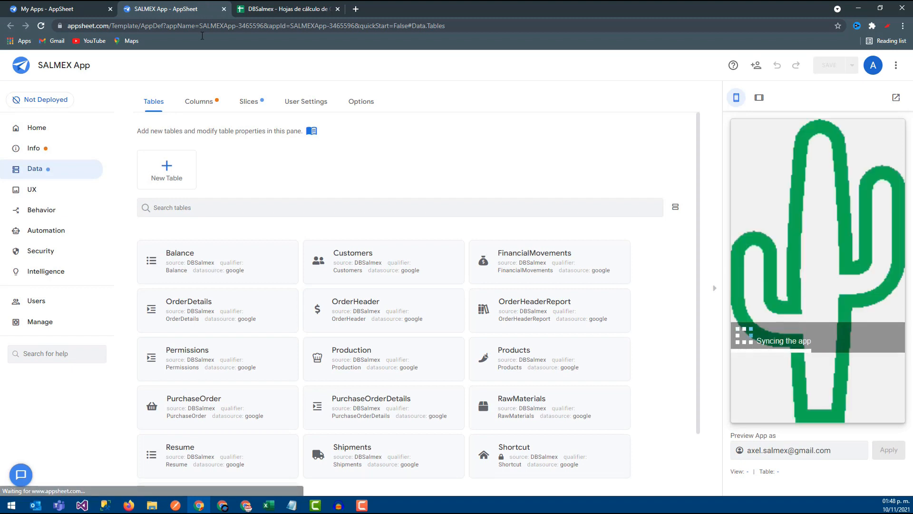
- Switch to the DBSalmex spreadsheet and examine the last order row in the PurchaseOrder sheet
{"action": "left_click", "coordinate": [294, 9]}
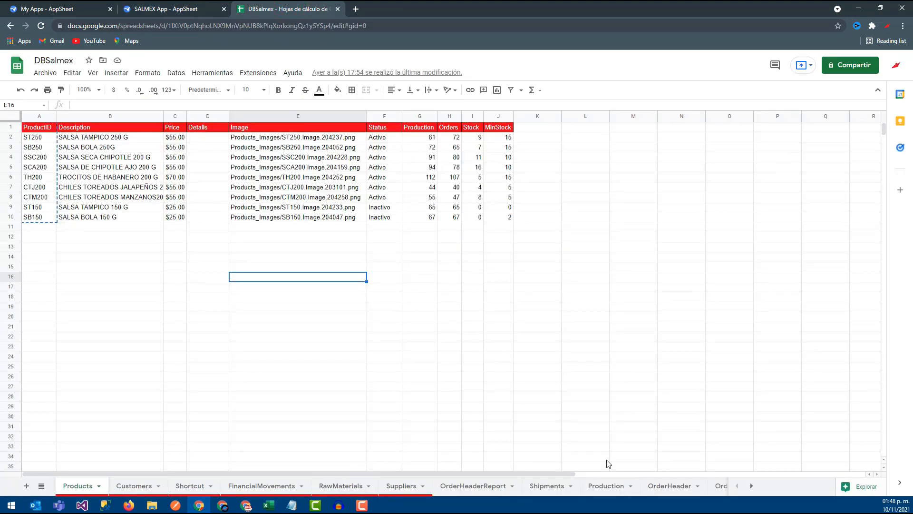
{"action": "left_click", "coordinate": [754, 486]}
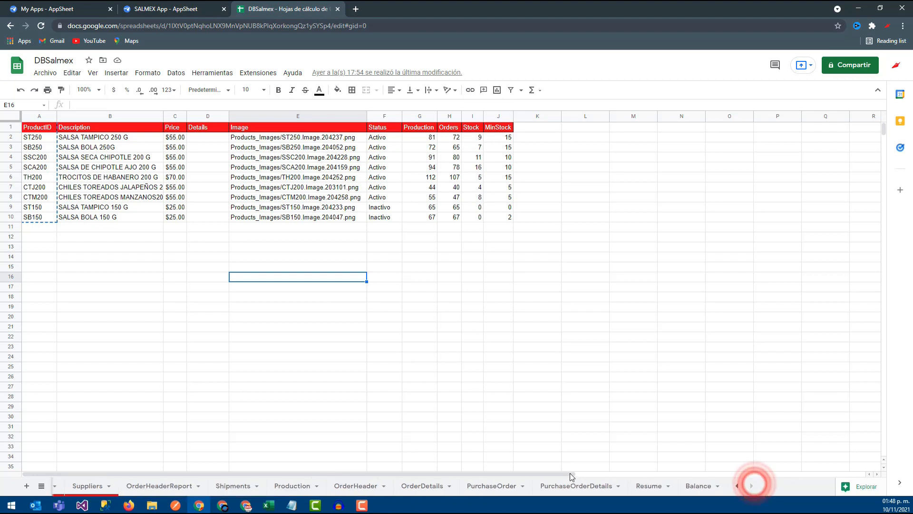
{"action": "left_click", "coordinate": [492, 486]}
{"action": "scroll", "coordinate": [242, 232], "scroll_direction": "down", "scroll_amount": 10}
{"action": "scroll", "coordinate": [34, 246], "scroll_direction": "up", "scroll_amount": 2}
{"action": "left_click_drag", "start_coordinate": [26, 227], "coordinate": [467, 231]}
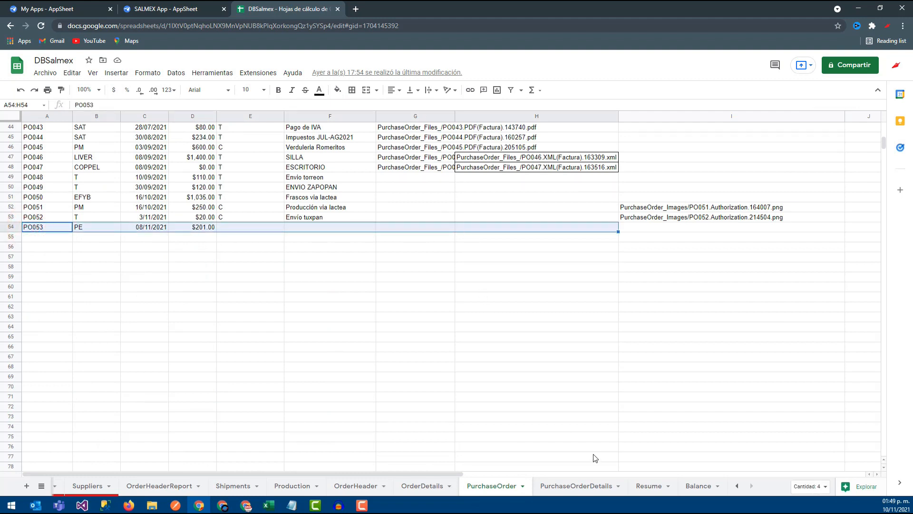
- Examine the column headers and the last detail rows in the PurchaseOrderDetails sheet
{"action": "left_click", "coordinate": [561, 484]}
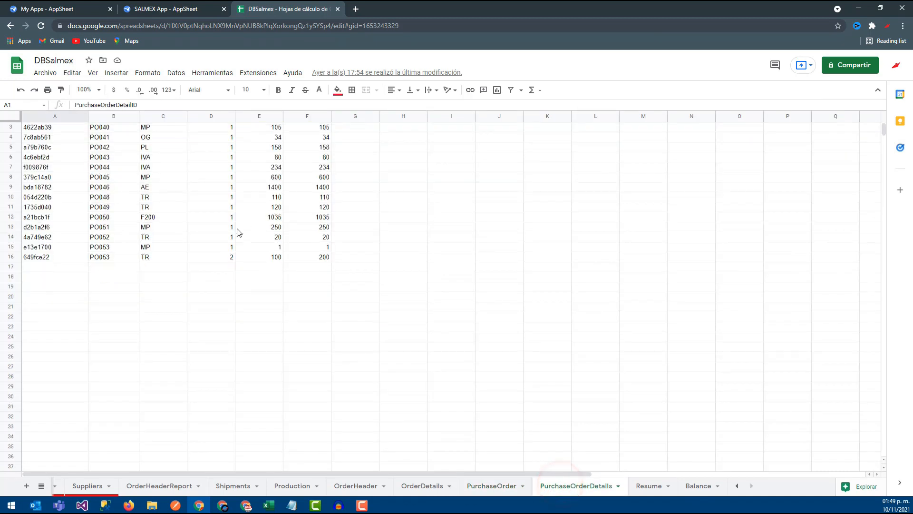
{"action": "left_click_drag", "start_coordinate": [57, 231], "coordinate": [312, 231]}
{"action": "scroll", "coordinate": [314, 238], "scroll_direction": "up", "scroll_amount": 2}
{"action": "left_click", "coordinate": [91, 177]}
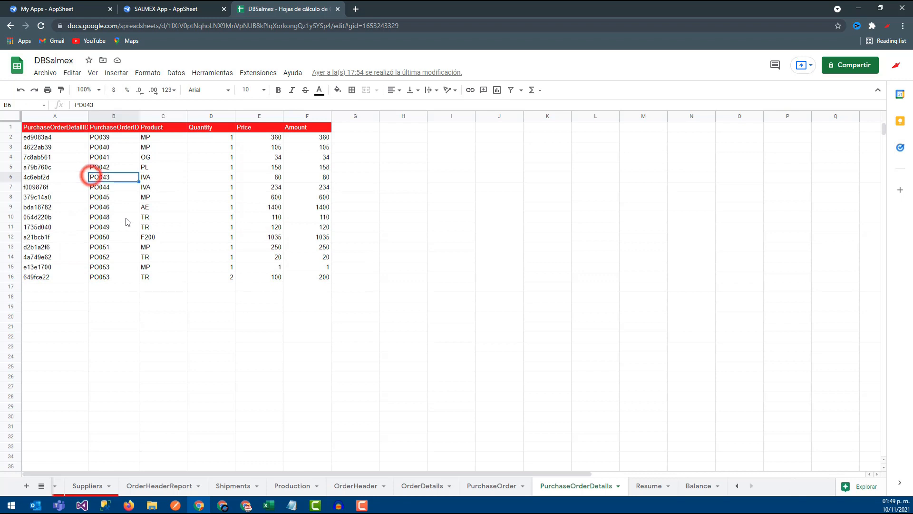
{"action": "left_click", "coordinate": [58, 278]}
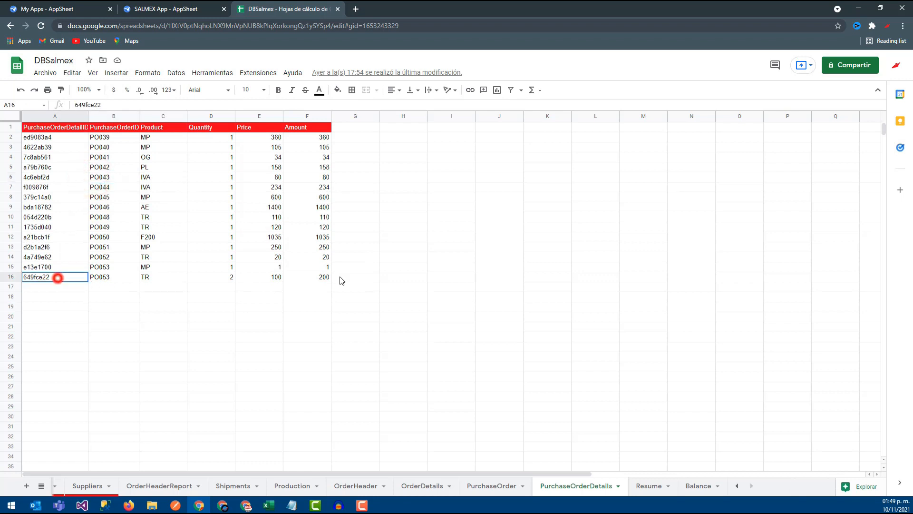
- Go back to the PurchaseOrder sheet and inspect the PO053 row and its order ID
{"action": "left_click", "coordinate": [490, 486]}
{"action": "left_click", "coordinate": [379, 297]}
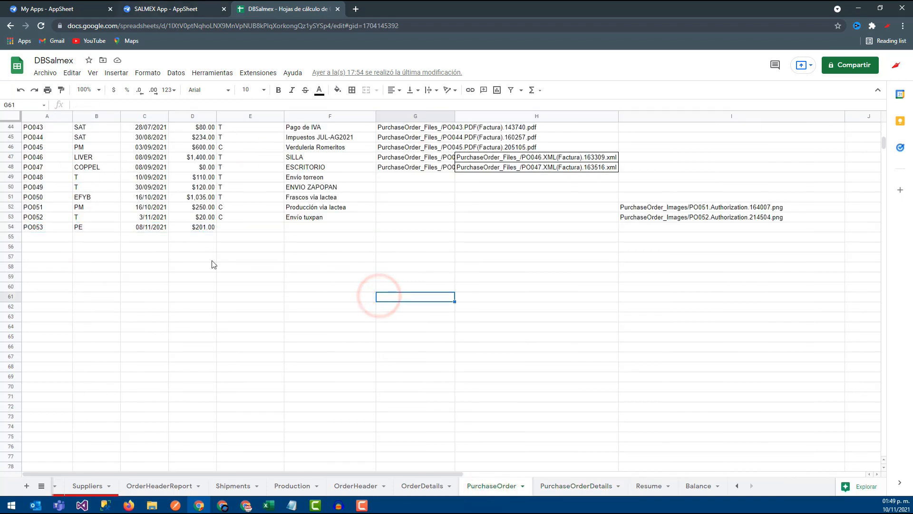
{"action": "scroll", "coordinate": [550, 452], "scroll_direction": "up", "scroll_amount": 1}
{"action": "scroll", "coordinate": [346, 336], "scroll_direction": "up", "scroll_amount": 1}
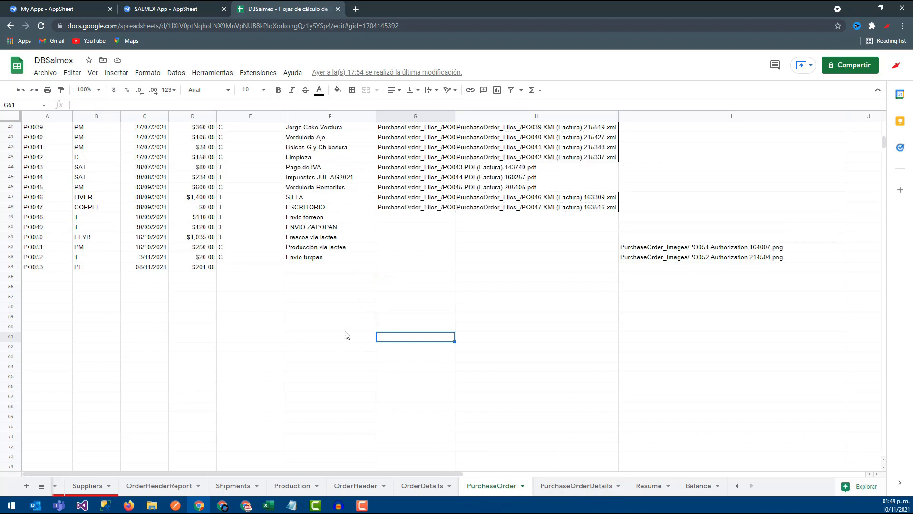
{"action": "left_click_drag", "start_coordinate": [49, 266], "coordinate": [569, 269]}
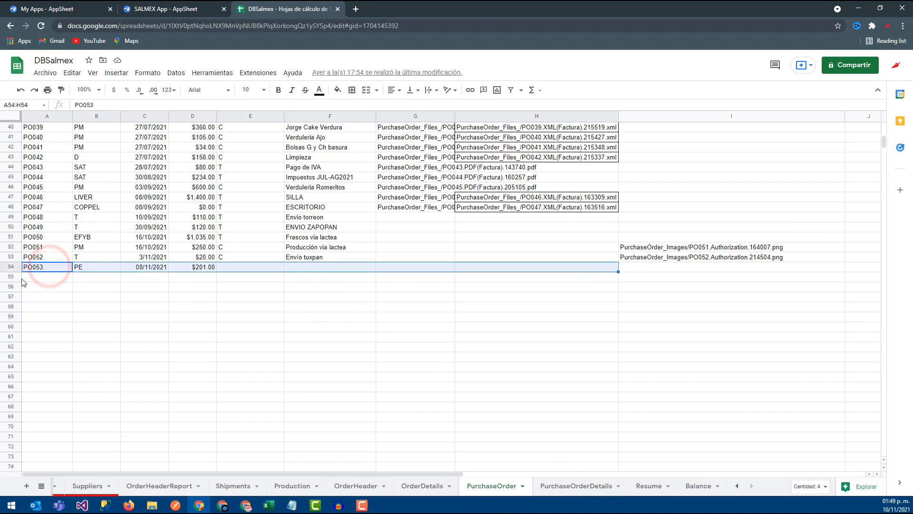
{"action": "left_click", "coordinate": [35, 267]}
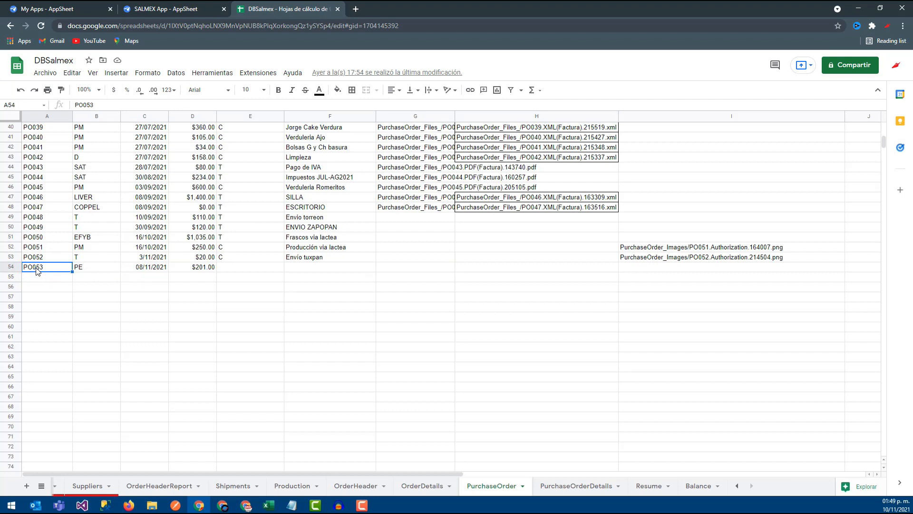
- Switch to the SALMEX App editor and start a new action in the app's behavior settings
{"action": "left_click", "coordinate": [187, 8]}
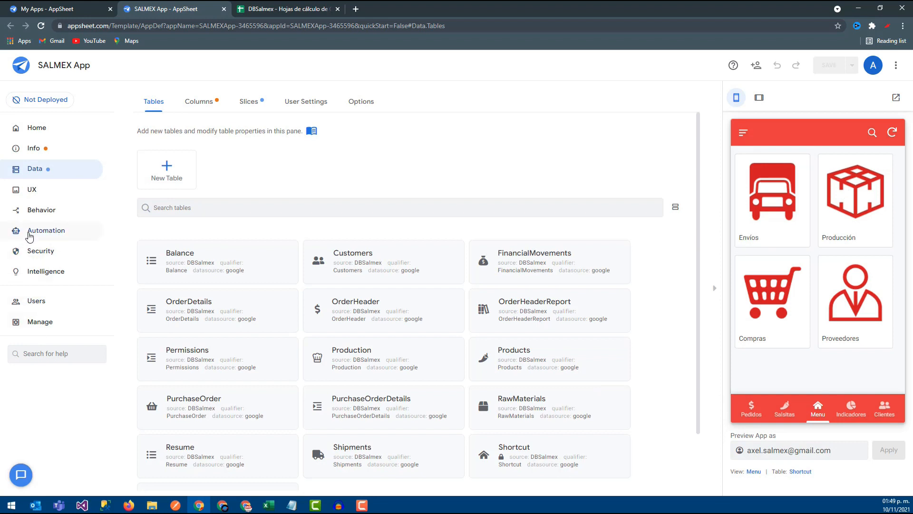
{"action": "left_click", "coordinate": [41, 210]}
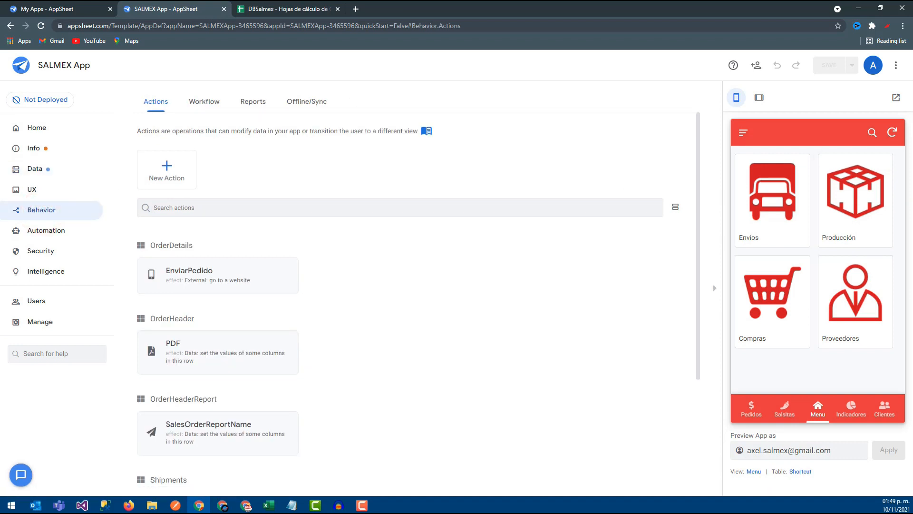
{"action": "left_click", "coordinate": [168, 165]}
{"action": "left_click", "coordinate": [320, 173]}
{"action": "triple_click", "coordinate": [326, 173]}
- Switch to the DBSalmex spreadsheet and examine the RawMaterials sheet, including the MERCADO and TRANSPORTE entries
{"action": "left_click", "coordinate": [299, 5]}
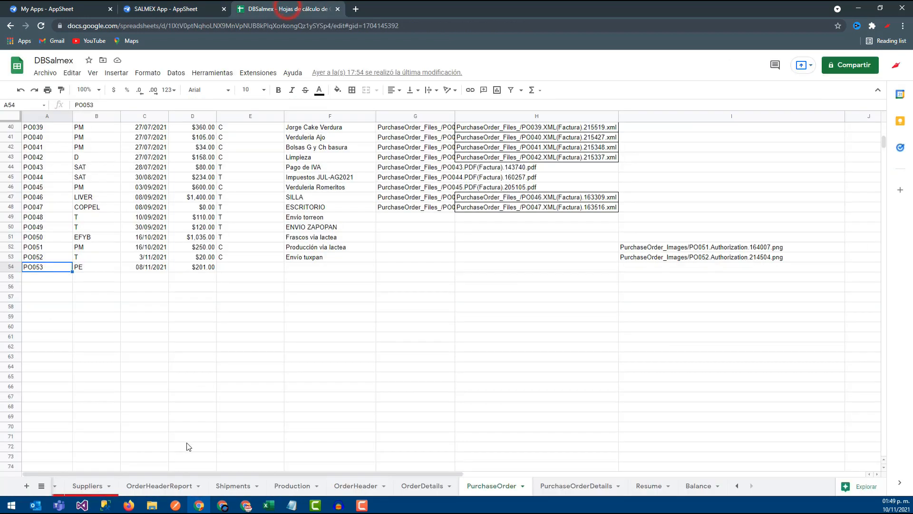
{"action": "left_click", "coordinate": [737, 486]}
{"action": "left_click", "coordinate": [737, 487]}
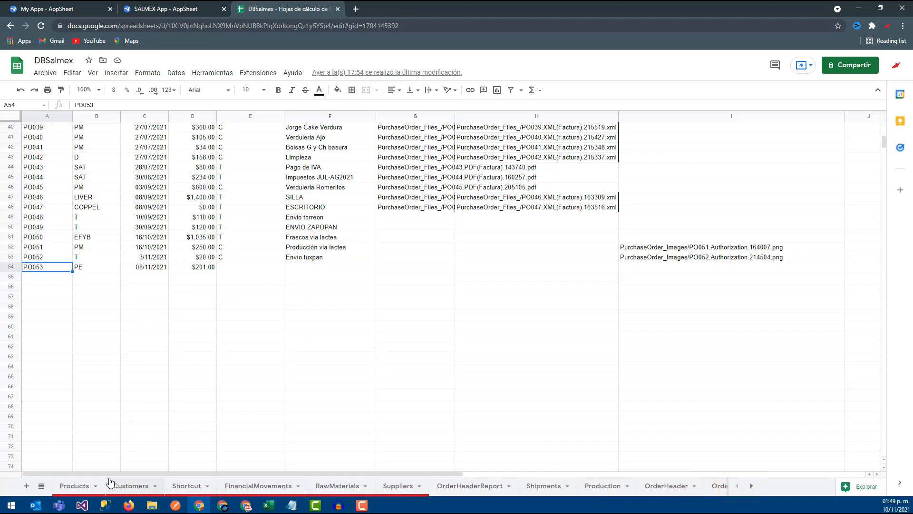
{"action": "left_click", "coordinate": [345, 485]}
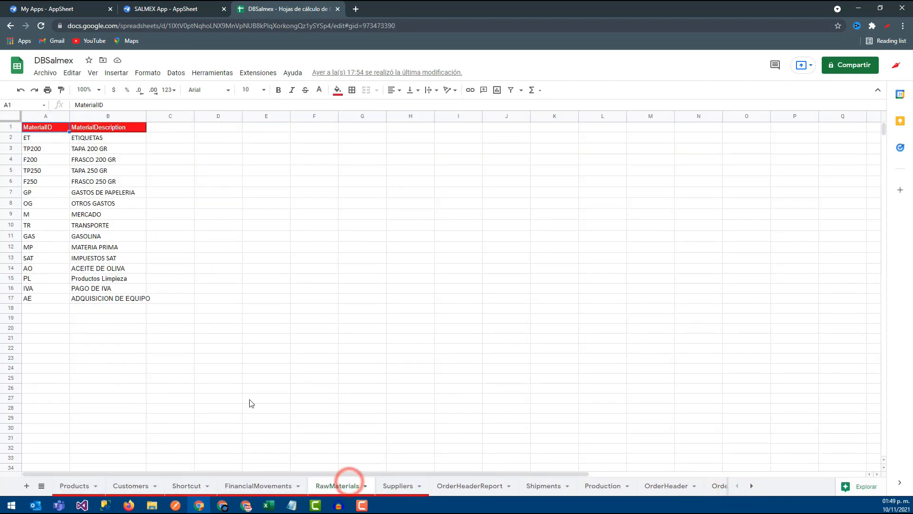
{"action": "left_click", "coordinate": [152, 246]}
{"action": "left_click", "coordinate": [114, 261]}
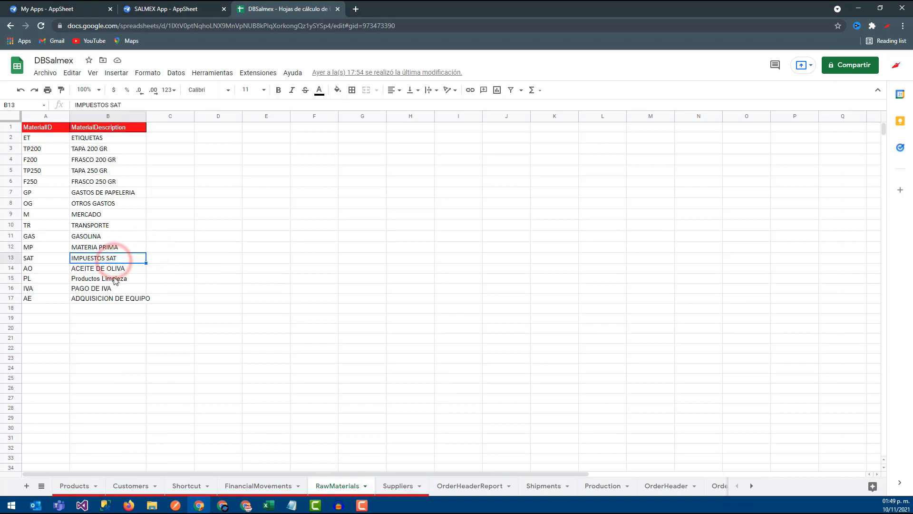
{"action": "left_click", "coordinate": [101, 216]}
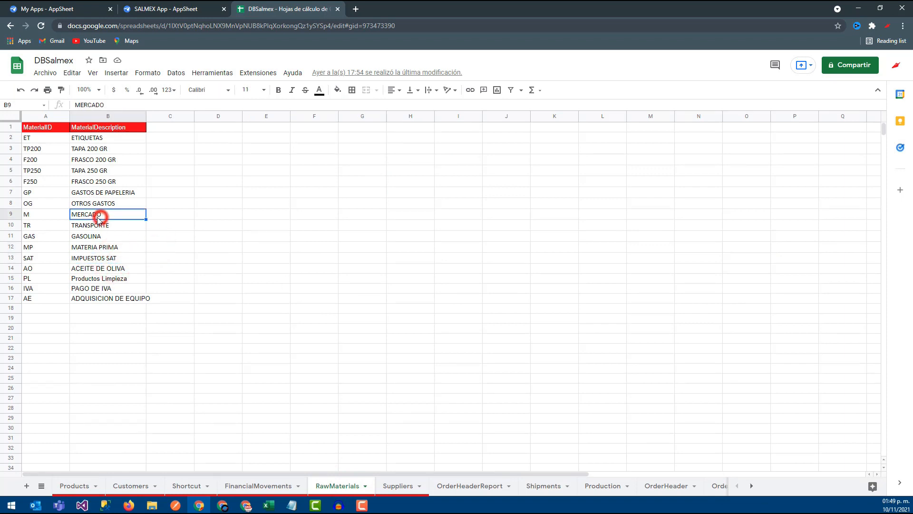
{"action": "mouse_move", "coordinate": [41, 217]}
{"action": "left_mouse_down"}
{"action": "mouse_move", "coordinate": [113, 221]}
{"action": "mouse_move", "coordinate": [42, 218]}
{"action": "left_mouse_up"}
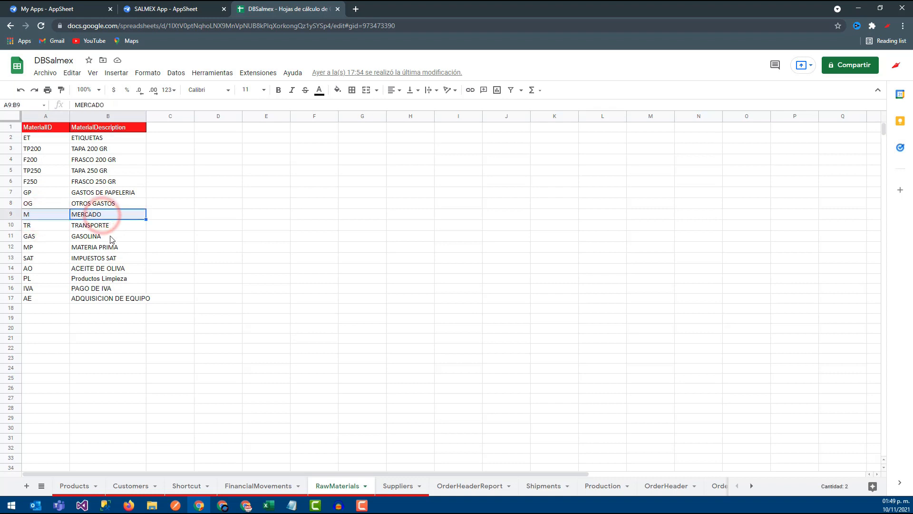
{"action": "left_click", "coordinate": [46, 229]}
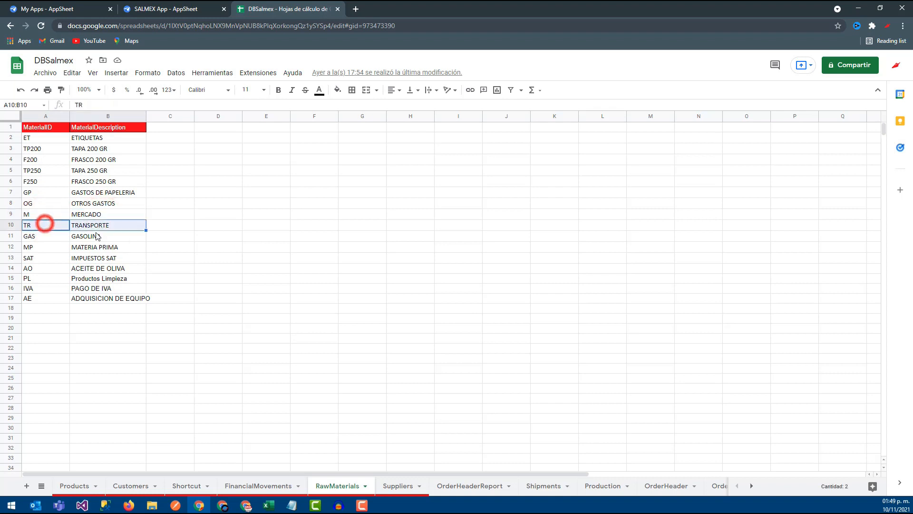
- Add a raw material in row 18 with ID CH and description CHILE HABANERO
{"action": "left_click", "coordinate": [56, 307]}
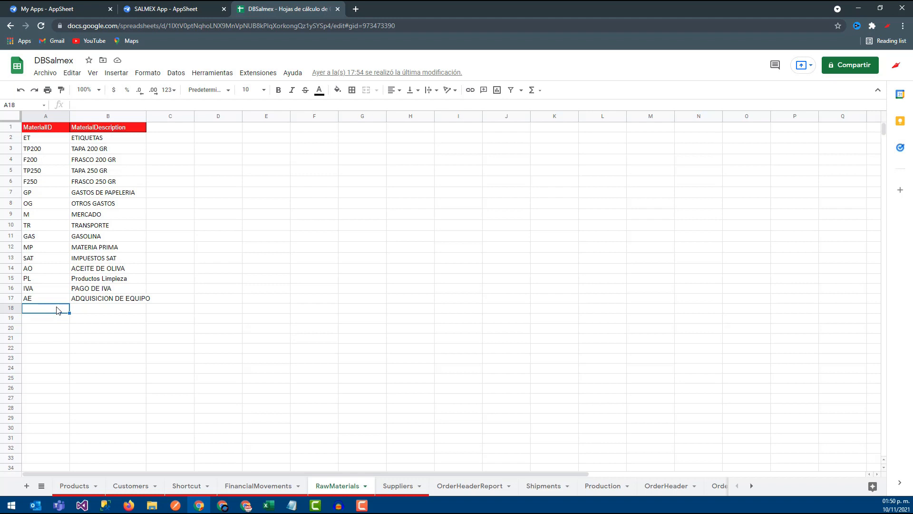
{"action": "type", "text": "CH"}
{"action": "key", "text": "Tab"}
{"action": "type", "text": "Ch"}
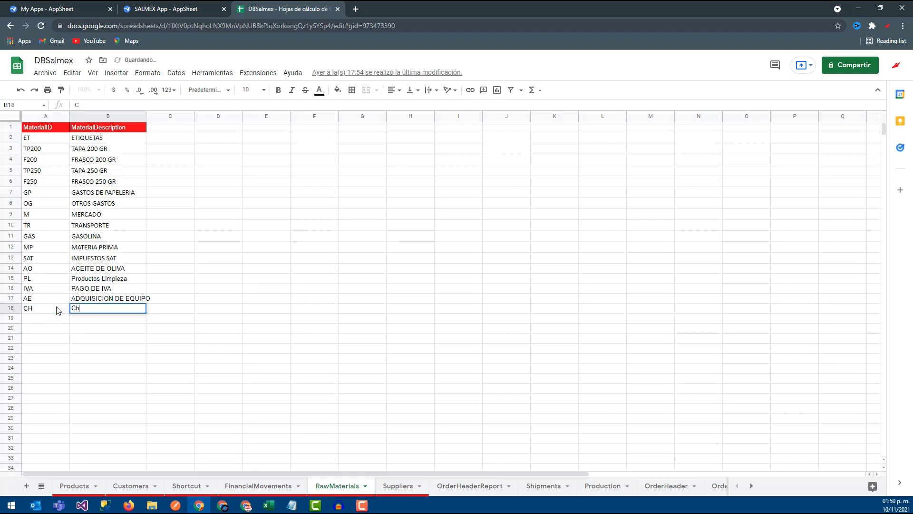
{"action": "type", "text": "ile"}
{"action": "key", "text": "BackSpace"}
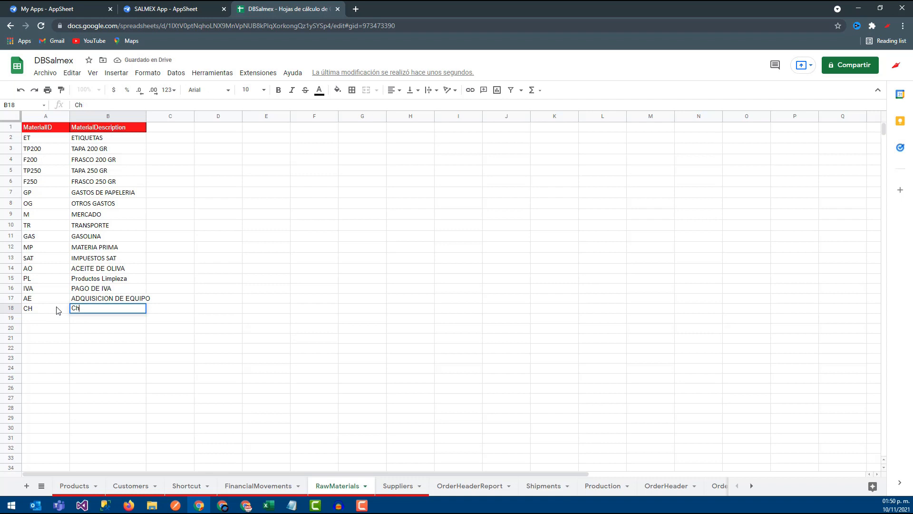
{"action": "type", "text": "E HABANERO"}
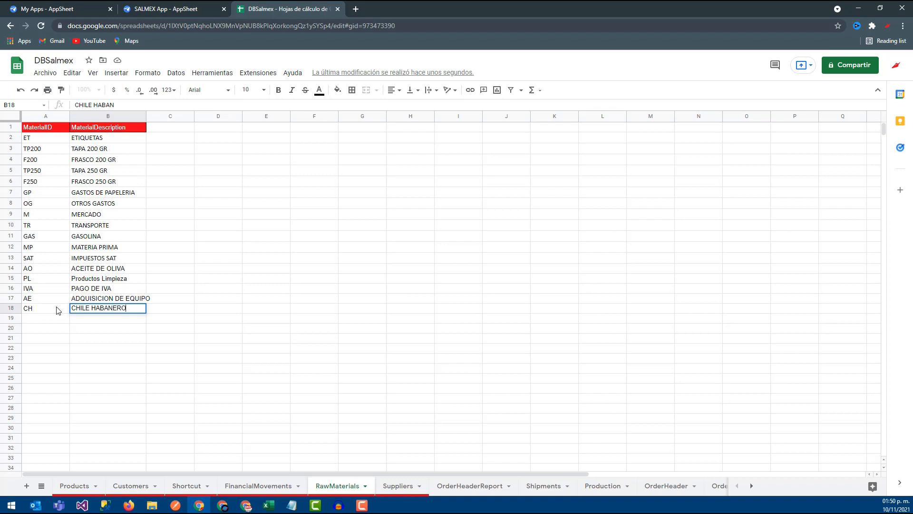
{"action": "key", "text": "Return"}
- Add a raw material in row 19 with ID J and description JITOMATE
{"action": "type", "text": "J"}
{"action": "key", "text": "Tab"}
{"action": "type", "text": "JITOMEATE"}
{"action": "key", "text": "Return"}
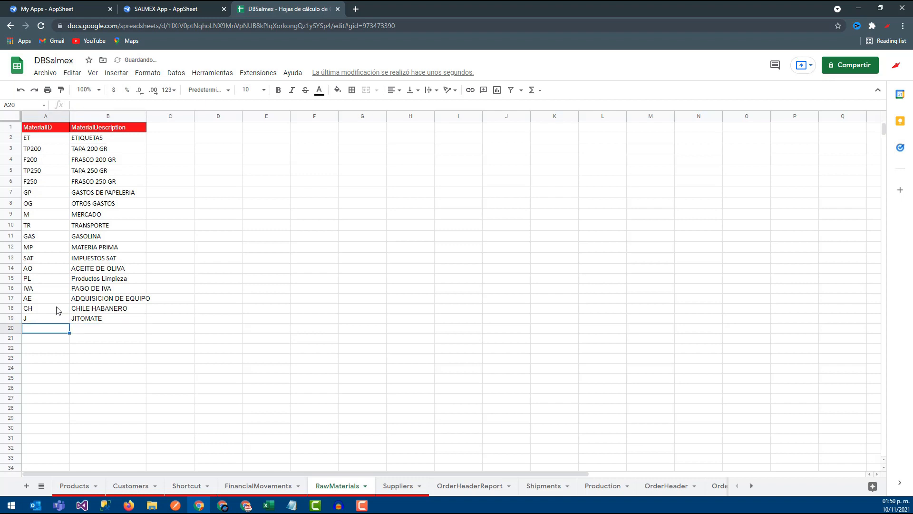
- Add a raw material in row 20 with ID AJ and description AJO
{"action": "type", "text": "AJ"}
{"action": "key", "text": "Tab"}
{"action": "type", "text": "A"}
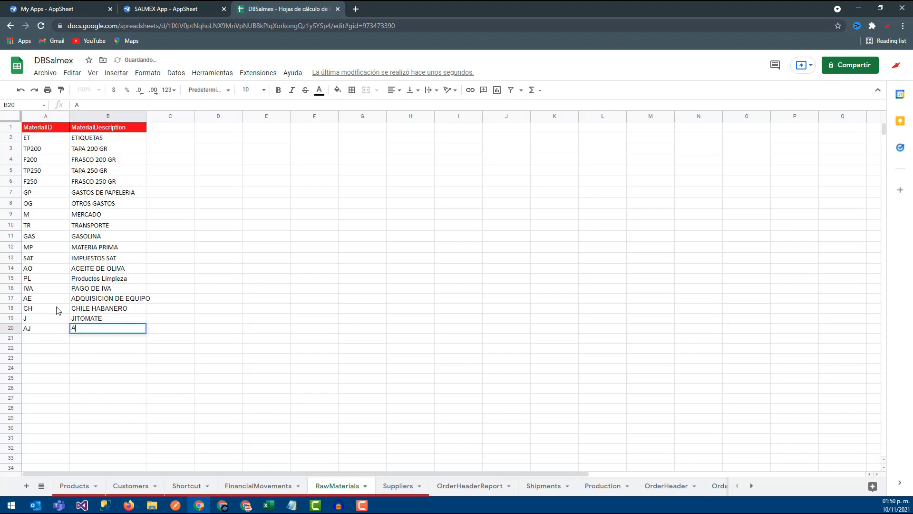
{"action": "key", "text": "Return"}
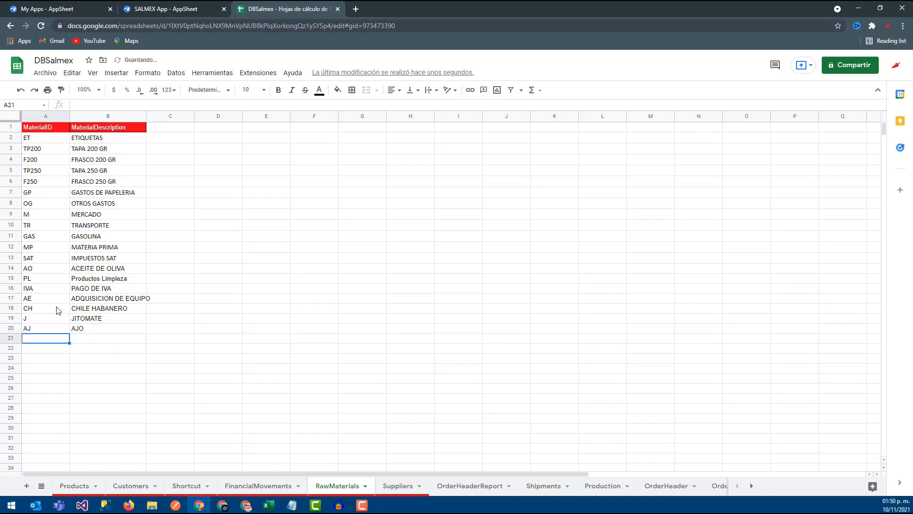
- Review the CHILE HABANERO, JITOMATE and AJO rows in the RawMaterials sheet
{"action": "left_click_drag", "start_coordinate": [102, 307], "coordinate": [2, 332]}
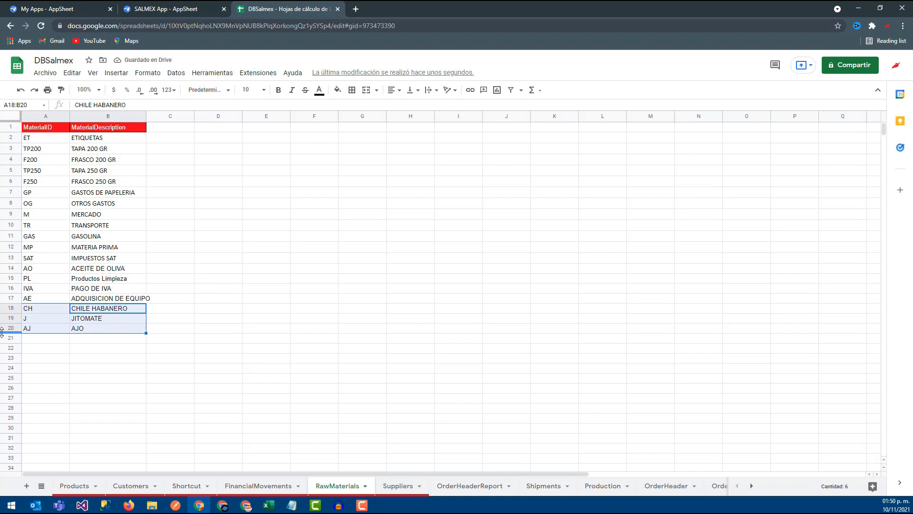
{"action": "left_click", "coordinate": [86, 318]}
{"action": "left_click_drag", "start_coordinate": [47, 309], "coordinate": [90, 317]}
{"action": "left_click", "coordinate": [42, 316]}
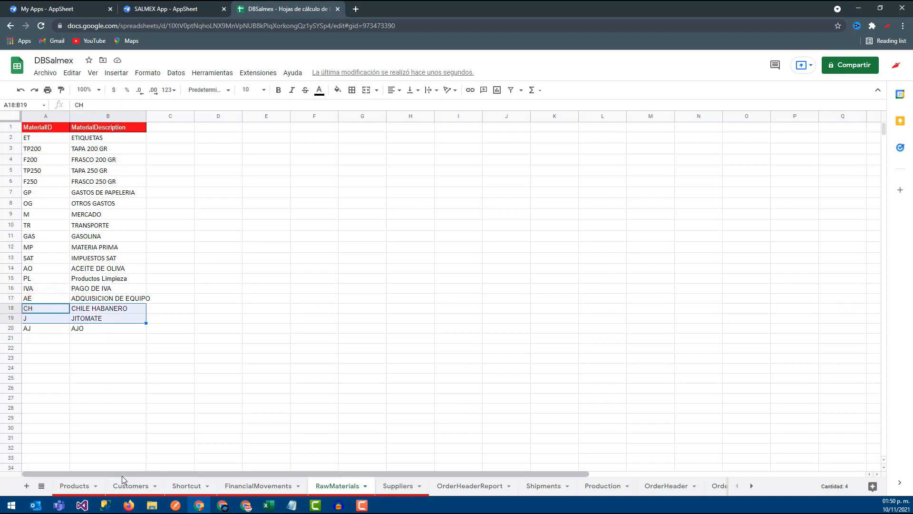
- Open the Suppliers sheet and inspect the PM row for Proveedor de mercado
{"action": "left_click", "coordinate": [397, 485]}
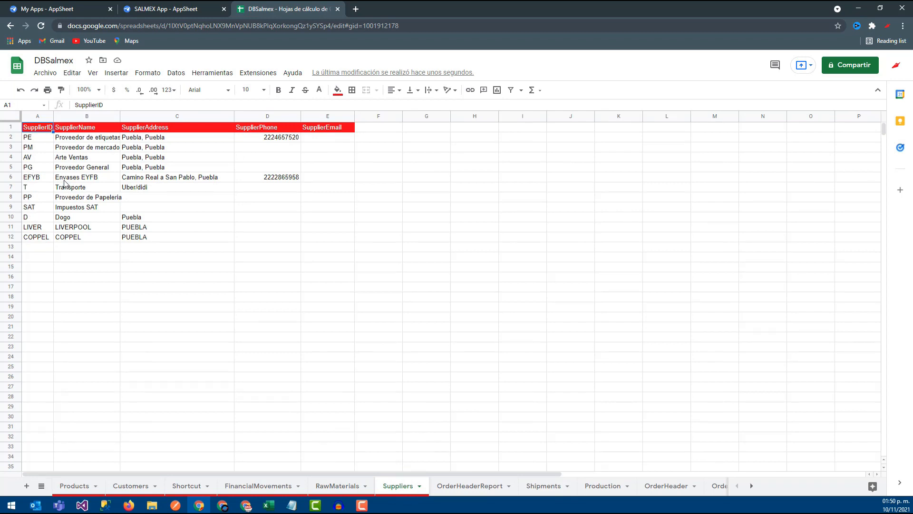
{"action": "left_click", "coordinate": [77, 138]}
{"action": "left_click", "coordinate": [73, 148]}
{"action": "left_click_drag", "start_coordinate": [31, 147], "coordinate": [146, 150]}
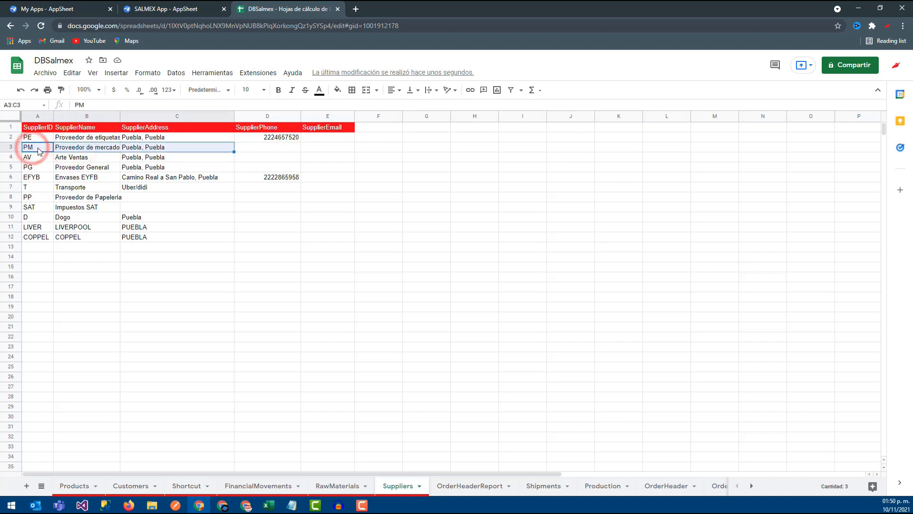
- Check the PM supplier and select the CHILE HABANERO, JITOMATE and AJO rows in the RawMaterials sheet
{"action": "left_click", "coordinate": [39, 151]}
{"action": "left_click", "coordinate": [324, 485]}
{"action": "left_click", "coordinate": [34, 308]}
{"action": "left_click_drag", "start_coordinate": [99, 308], "coordinate": [60, 330]}
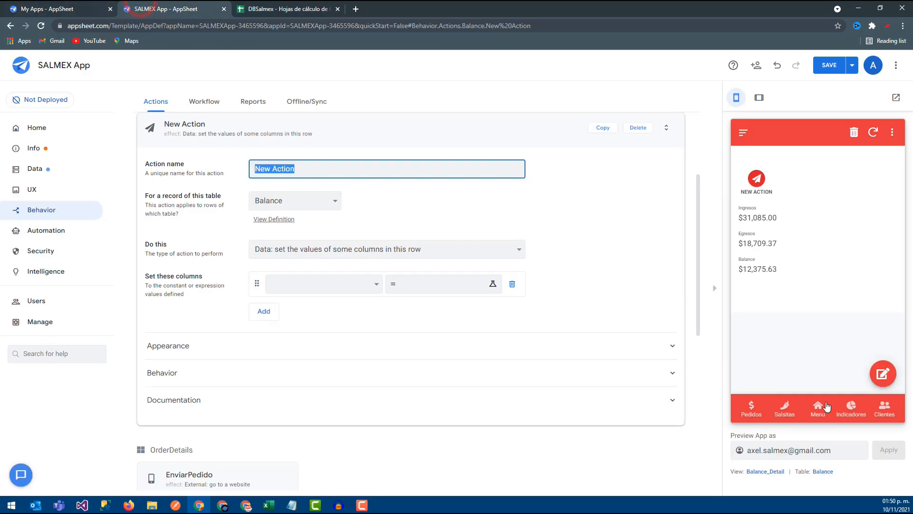
- Switch to the SALMEX App editor and open a new purchase order form from Compras in the app preview
{"action": "left_click", "coordinate": [818, 408]}
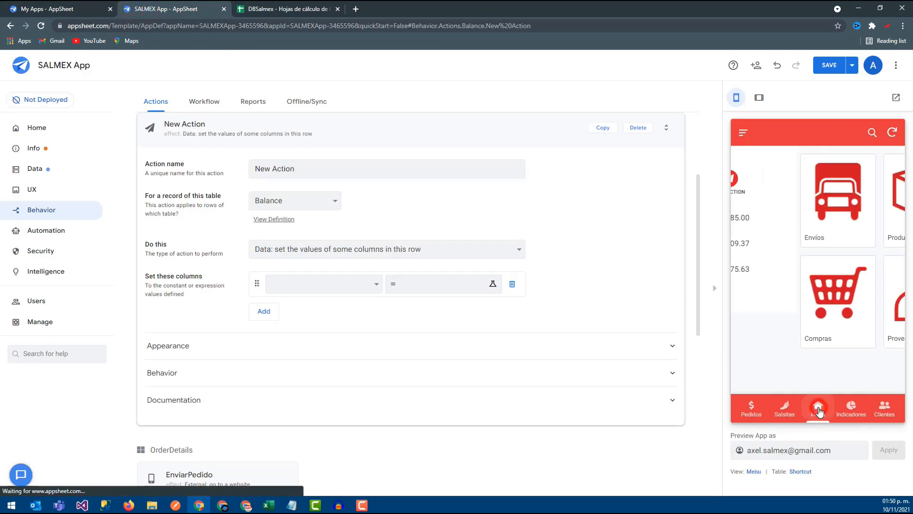
{"action": "left_click", "coordinate": [780, 264]}
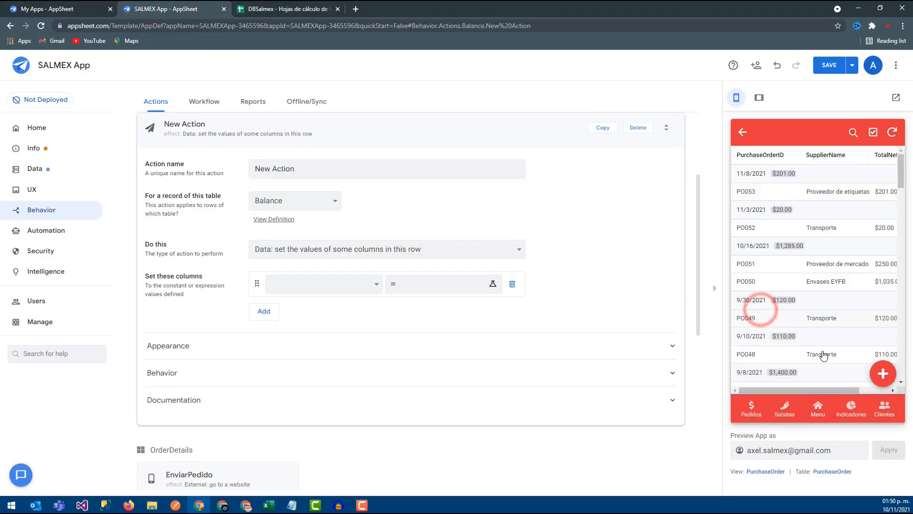
{"action": "left_click", "coordinate": [869, 373]}
- Fill in the purchase order with supplier Proveedor de mercado, movement description TRANSFER and the comment Test
{"action": "left_click", "coordinate": [780, 239]}
{"action": "left_click", "coordinate": [771, 230]}
{"action": "scroll", "coordinate": [774, 288], "scroll_direction": "down", "scroll_amount": 1}
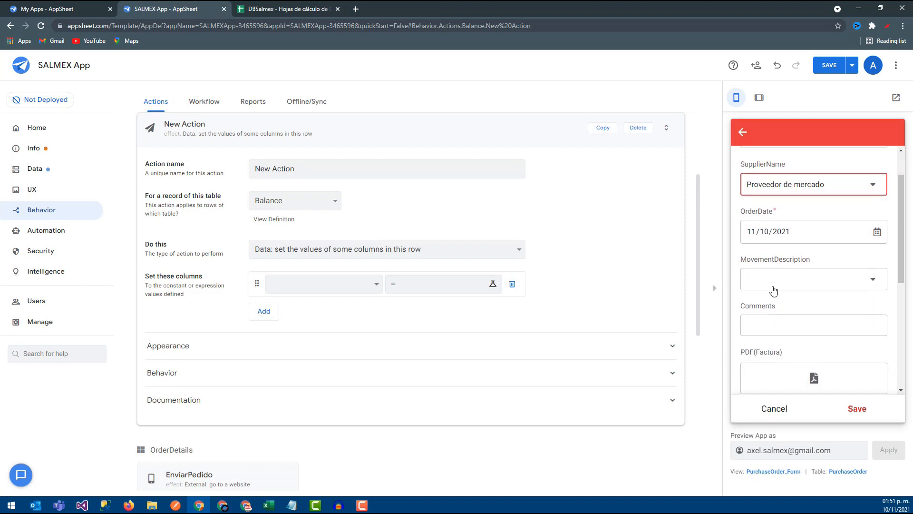
{"action": "left_click", "coordinate": [772, 284]}
{"action": "left_click", "coordinate": [773, 206]}
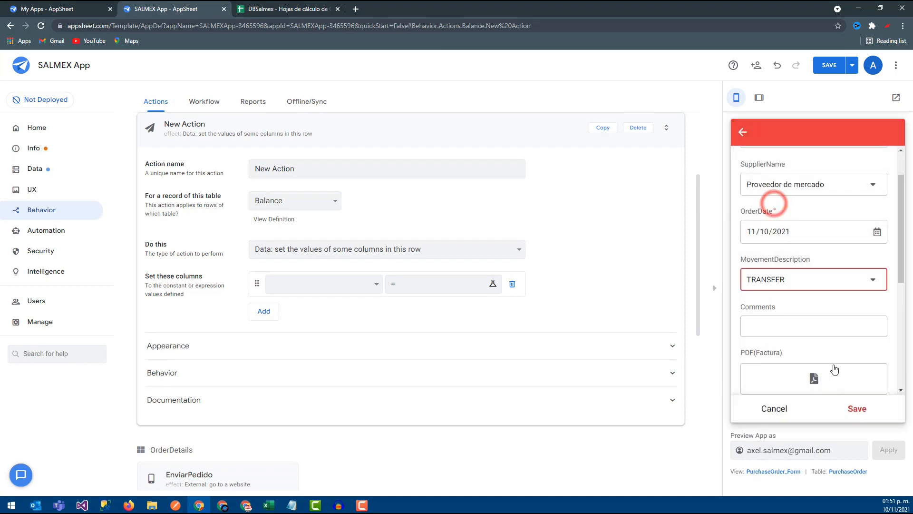
{"action": "left_click", "coordinate": [790, 327]}
{"action": "type", "text": "tEST"}
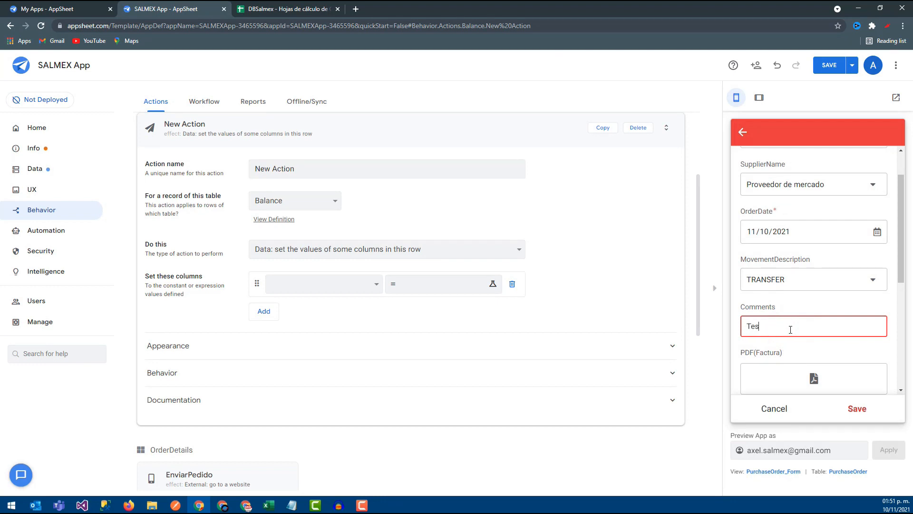
- Start a new order detail entry and look through its product list for the new raw materials, searching for Ji
{"action": "scroll", "coordinate": [809, 357], "scroll_direction": "down", "scroll_amount": 5}
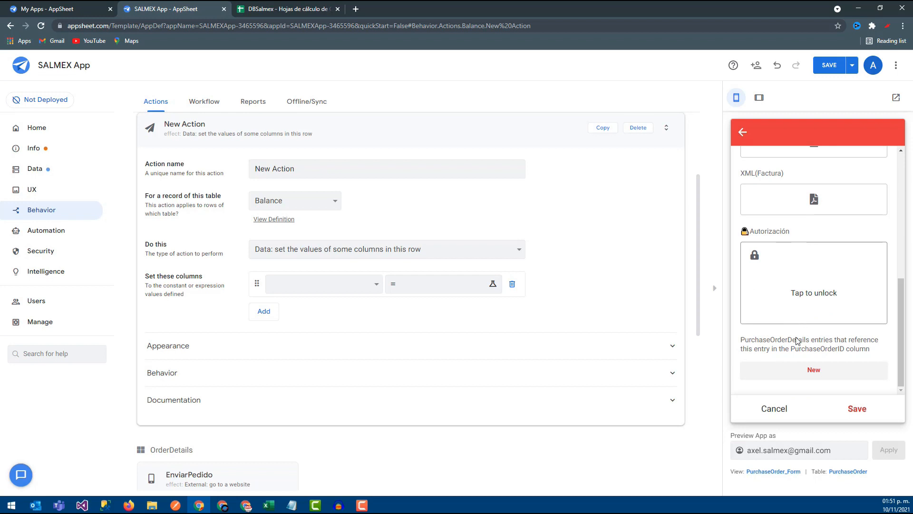
{"action": "left_click", "coordinate": [811, 369]}
{"action": "left_click", "coordinate": [839, 185]}
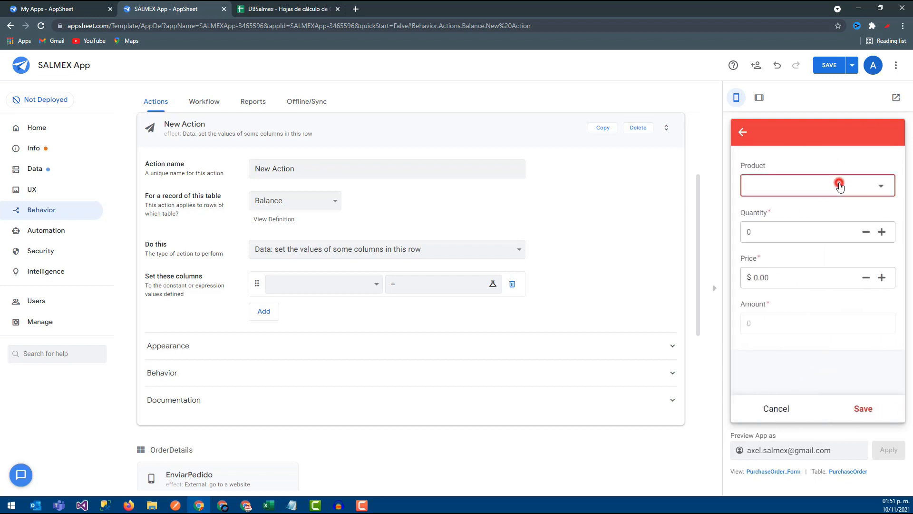
{"action": "scroll", "coordinate": [778, 333], "scroll_direction": "down", "scroll_amount": 3}
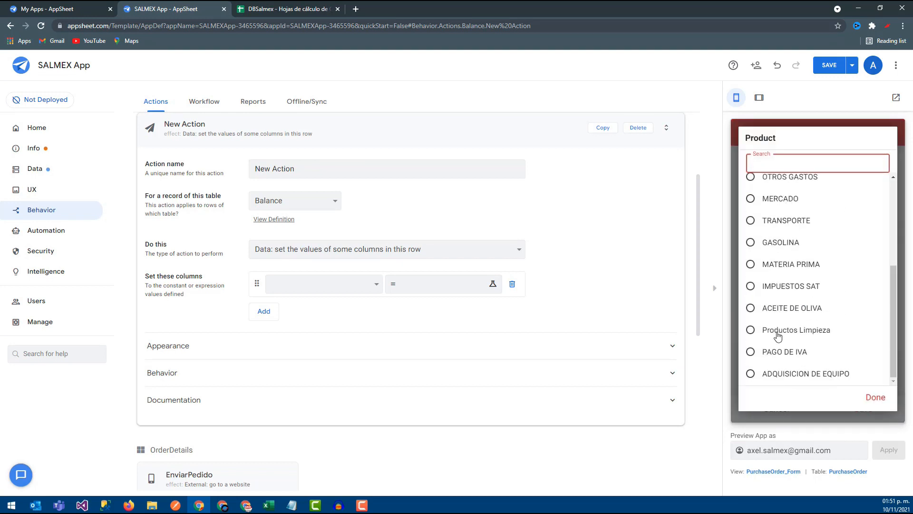
{"action": "scroll", "coordinate": [785, 343], "scroll_direction": "up", "scroll_amount": 4}
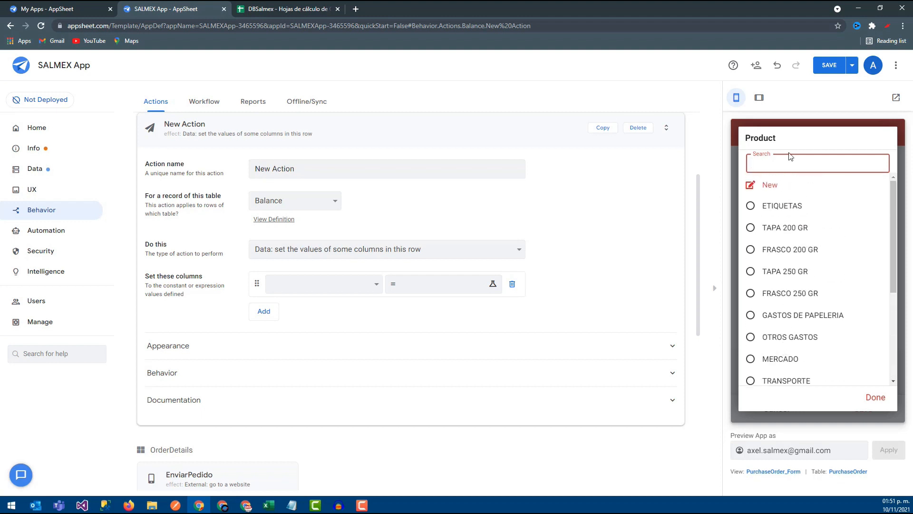
{"action": "type", "text": "Ji"}
{"action": "key", "text": "BackSpace"}
{"action": "key", "text": "BackSpace"}
{"action": "left_click", "coordinate": [874, 401]}
- Save the SALMEX App, check the RawMaterials sheet in DBSalmex and return to the app editor
{"action": "left_click", "coordinate": [832, 71]}
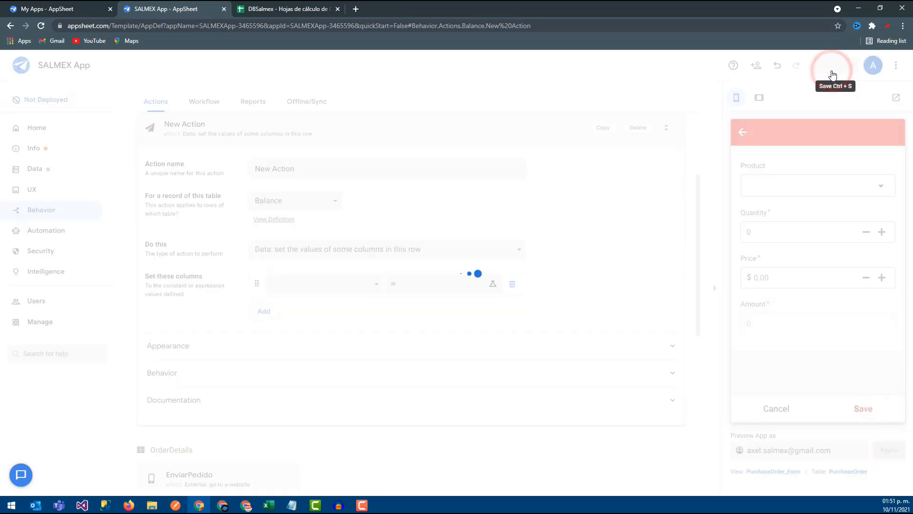
{"action": "left_click", "coordinate": [262, 5]}
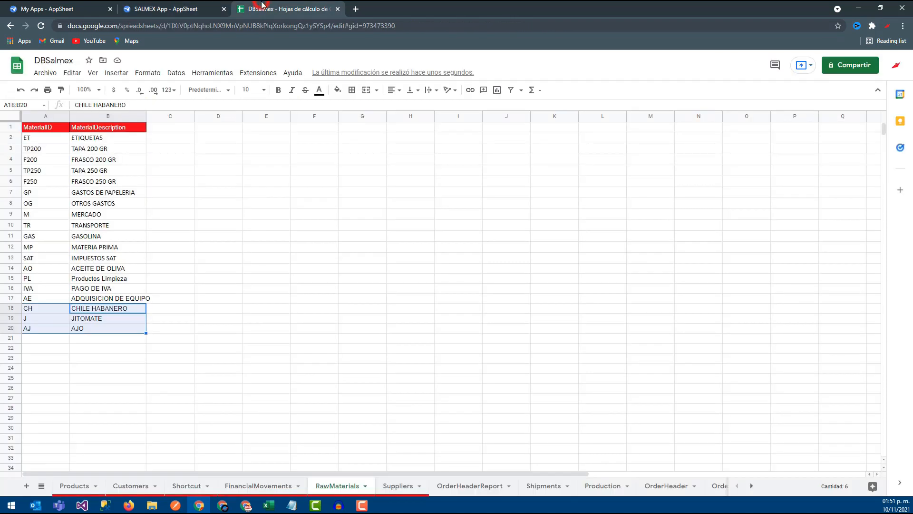
{"action": "left_click", "coordinate": [189, 350]}
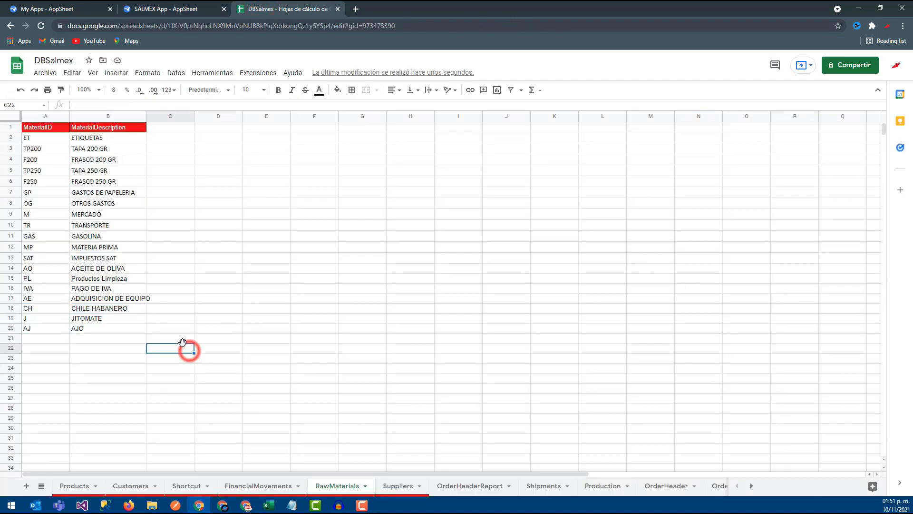
{"action": "left_click", "coordinate": [71, 5]}
{"action": "left_click", "coordinate": [157, 7]}
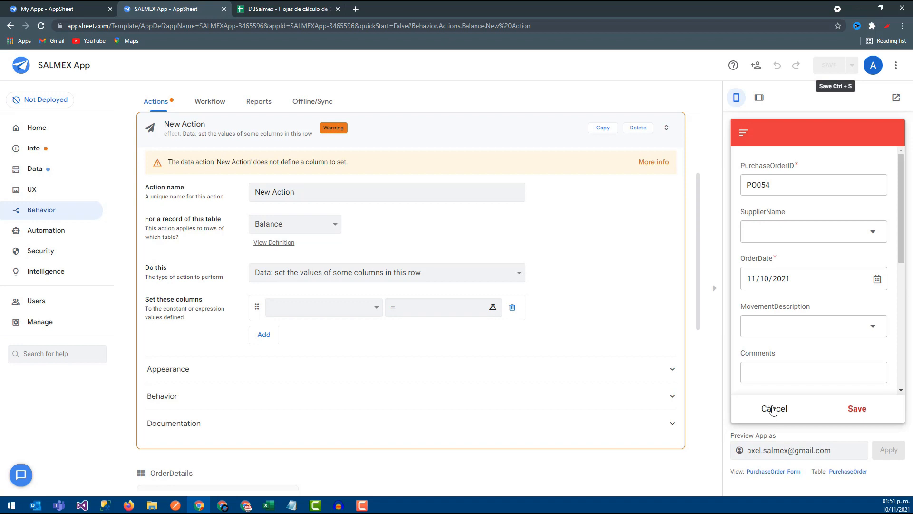
- Create a purchase order with supplier Proveedor de mercado and movement description TRANSFER, save it and sync the app
{"action": "left_click", "coordinate": [799, 237]}
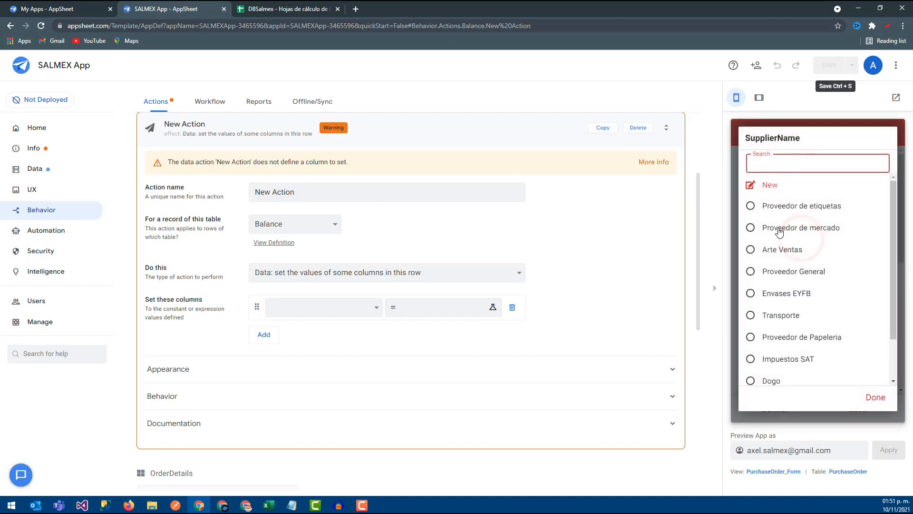
{"action": "left_click", "coordinate": [779, 230]}
{"action": "left_click", "coordinate": [775, 326]}
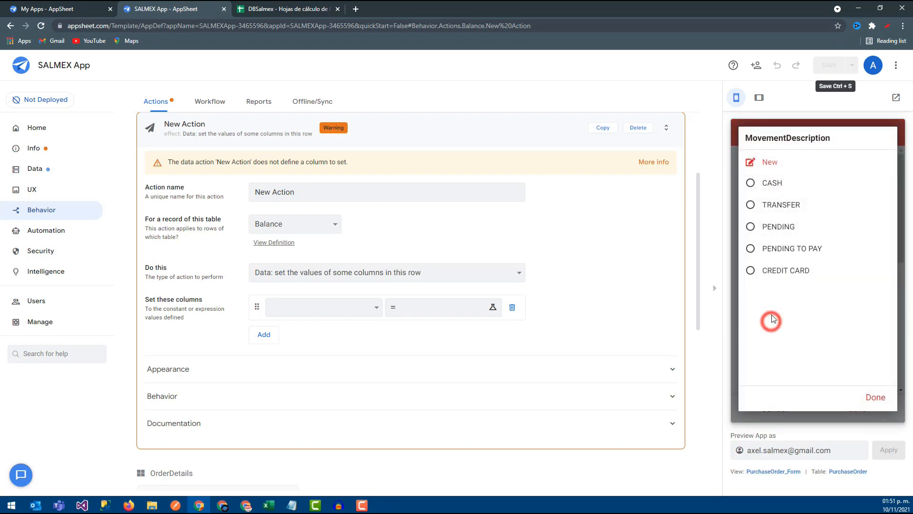
{"action": "left_click", "coordinate": [774, 203]}
{"action": "scroll", "coordinate": [846, 394], "scroll_direction": "down", "scroll_amount": 3}
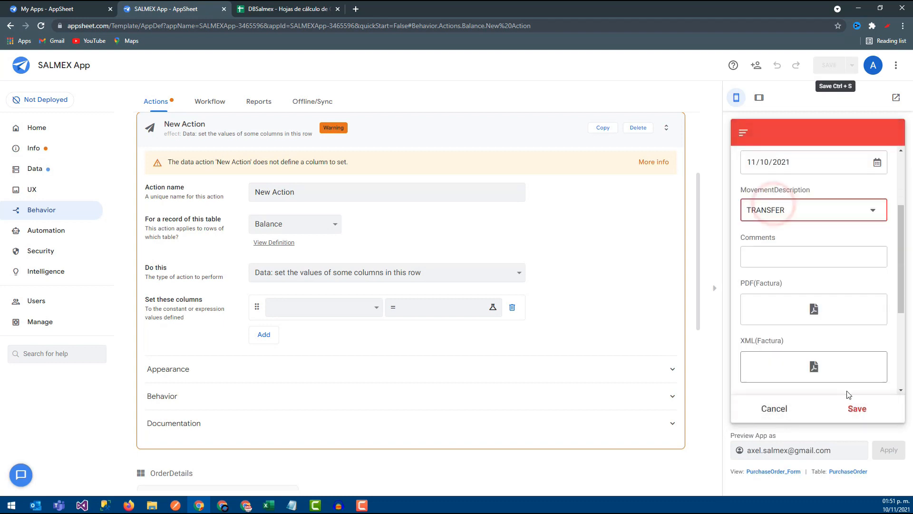
{"action": "left_click", "coordinate": [857, 409]}
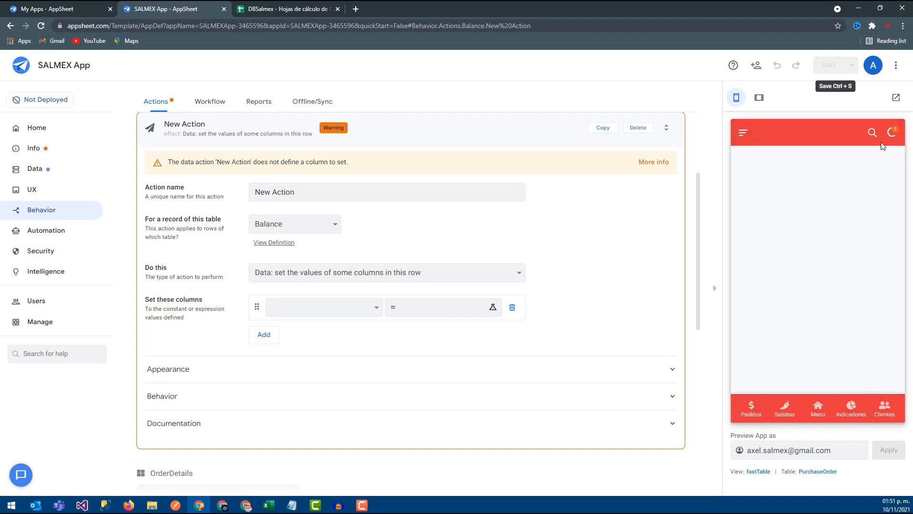
{"action": "left_click", "coordinate": [896, 130]}
- Open the new Proveedor de mercado purchase order from Compras and start adding a detail line to it
{"action": "left_click", "coordinate": [770, 297]}
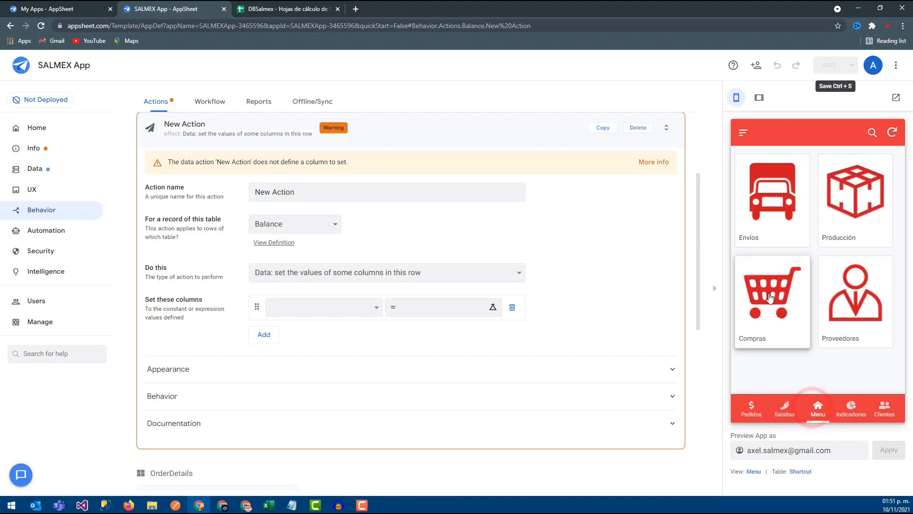
{"action": "left_click", "coordinate": [810, 191]}
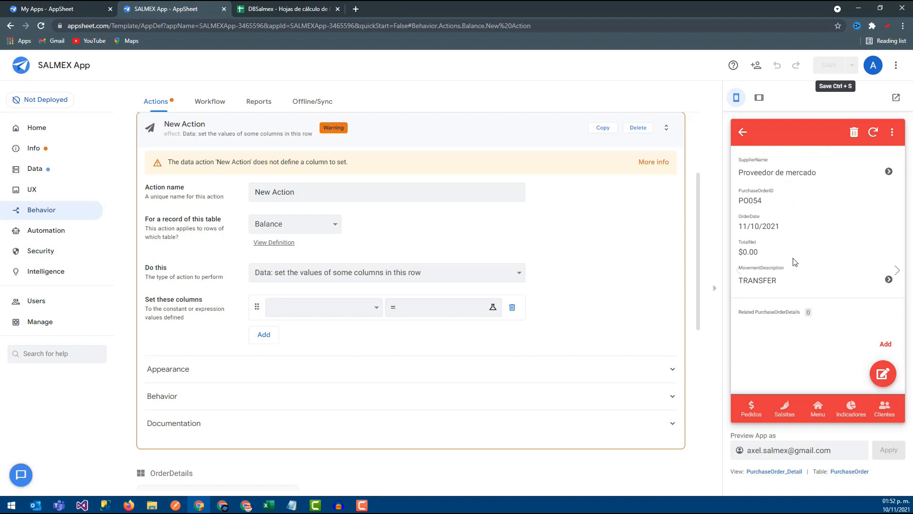
{"action": "left_click", "coordinate": [885, 347]}
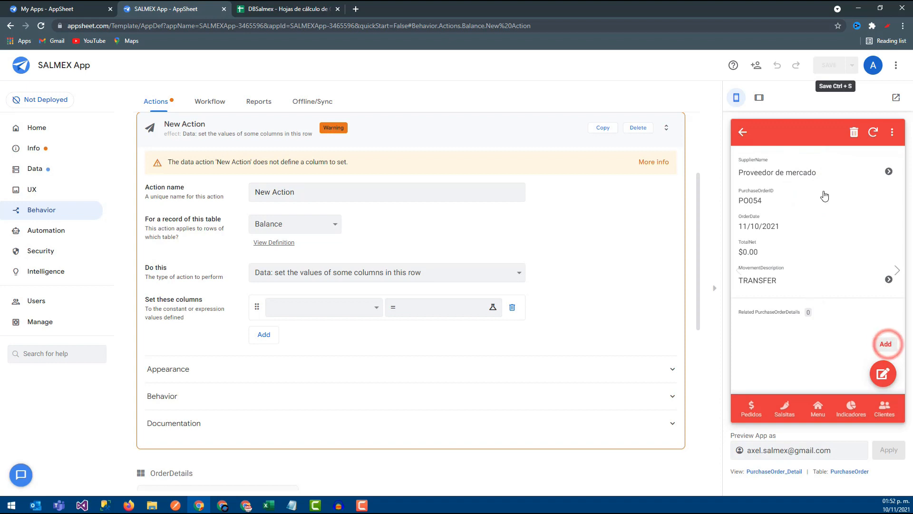
- Choose CHILE HABANERO as the product of the order detail and set its quantity to 1
{"action": "scroll", "coordinate": [798, 280], "scroll_direction": "down", "scroll_amount": 5}
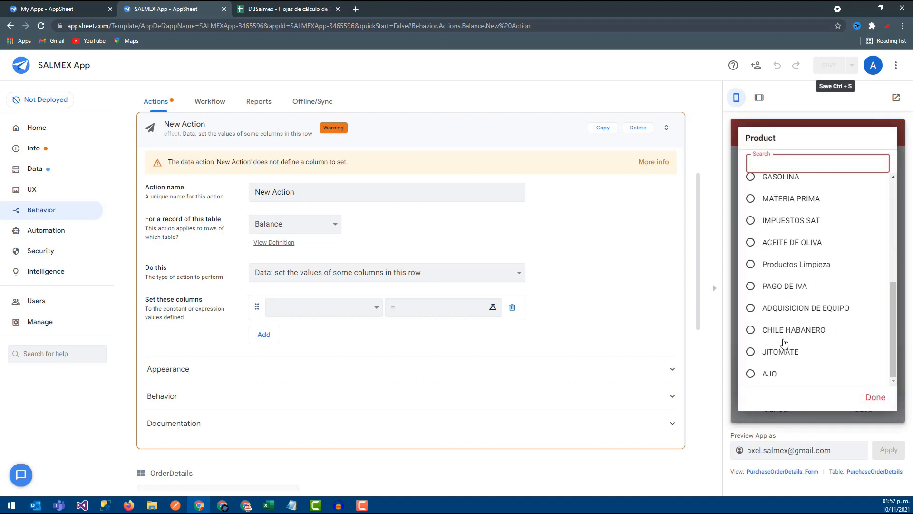
{"action": "left_click", "coordinate": [774, 333]}
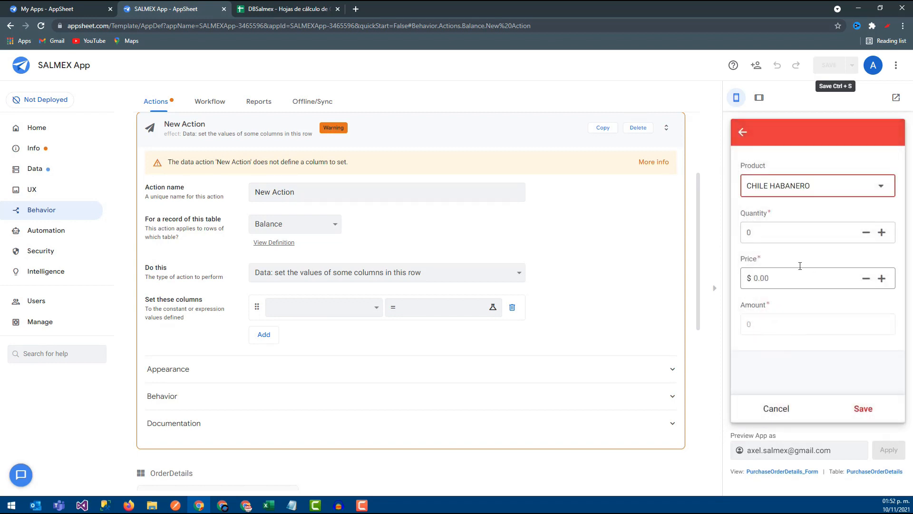
{"action": "left_click", "coordinate": [777, 232]}
{"action": "type", "text": "1"}
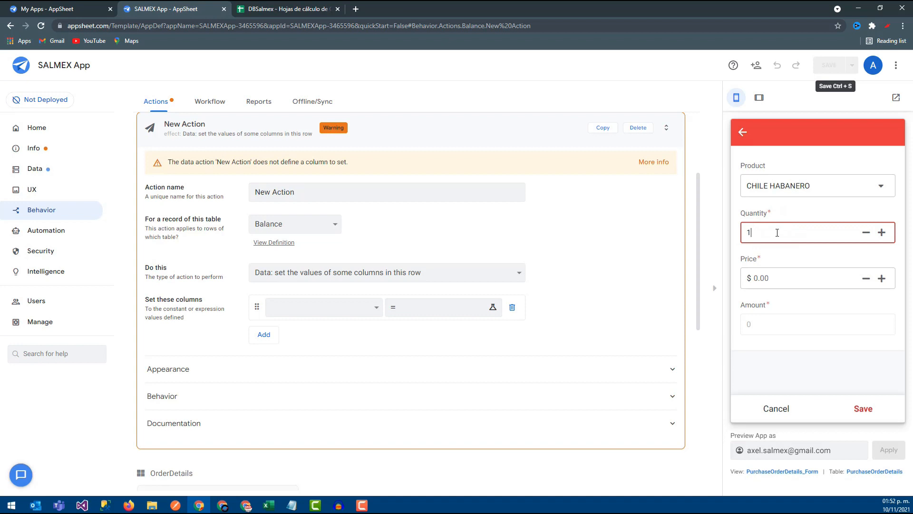
{"action": "left_click", "coordinate": [784, 278]}
- Browse the product list down to CHILE HABANERO and clear the order detail's product selection
{"action": "left_click", "coordinate": [783, 185]}
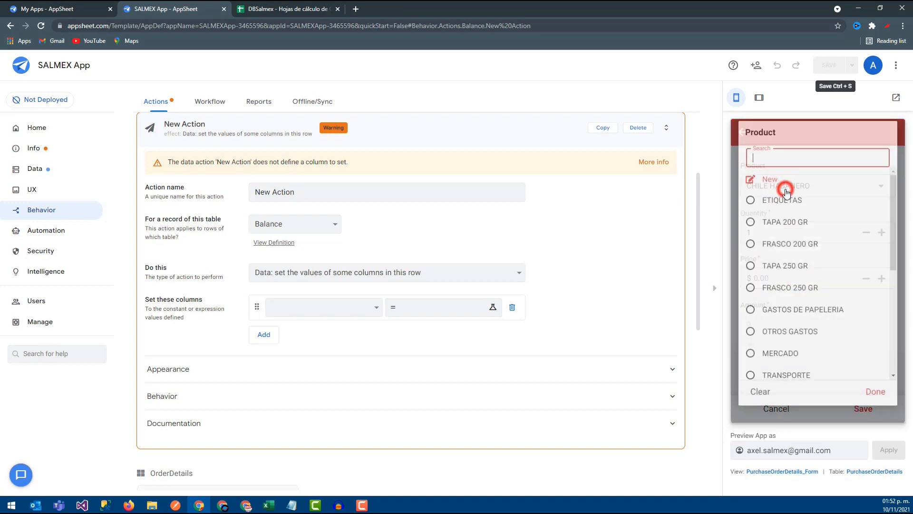
{"action": "scroll", "coordinate": [782, 369], "scroll_direction": "down", "scroll_amount": 3}
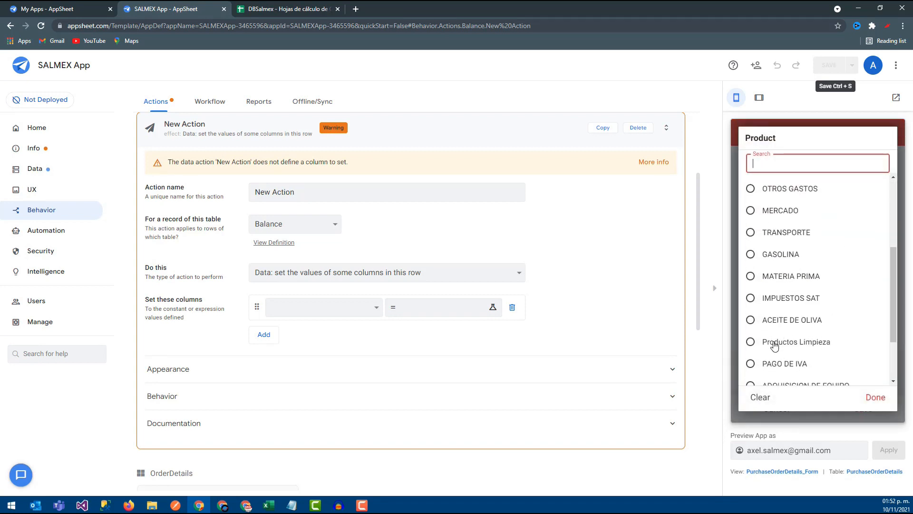
{"action": "scroll", "coordinate": [774, 352], "scroll_direction": "down", "scroll_amount": 2}
{"action": "left_click", "coordinate": [774, 333]}
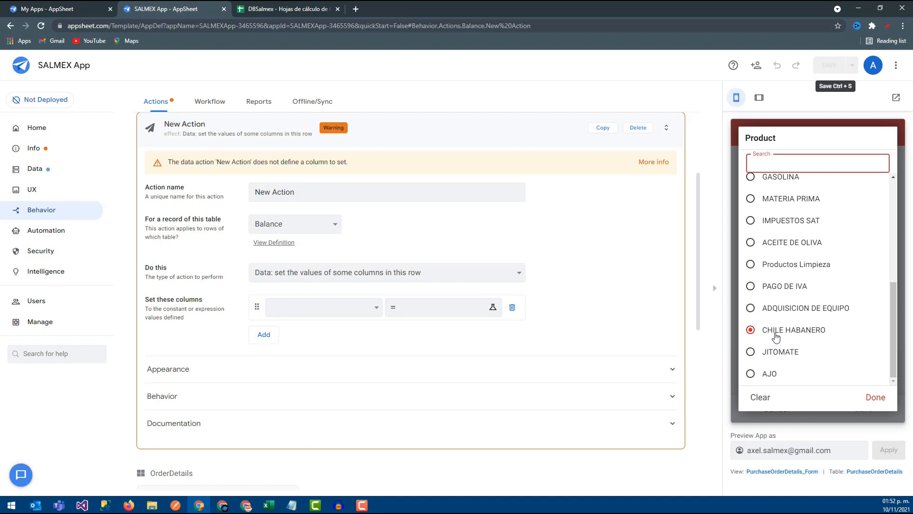
{"action": "left_click", "coordinate": [760, 396]}
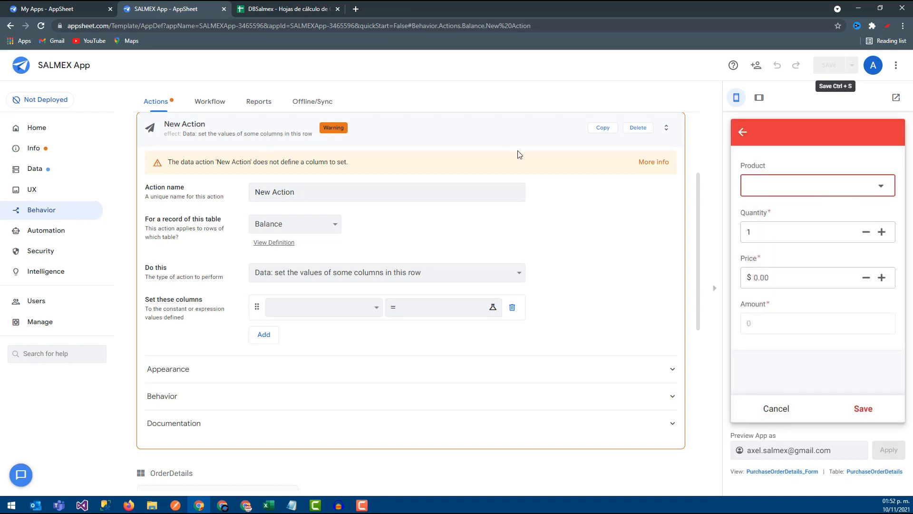
- Rename the new action as AutoPO
{"action": "left_click", "coordinate": [285, 187]}
{"action": "left_click", "coordinate": [308, 190]}
{"action": "left_click", "coordinate": [325, 191]}
{"action": "left_click", "coordinate": [218, 191]}
{"action": "left_click", "coordinate": [307, 190]}
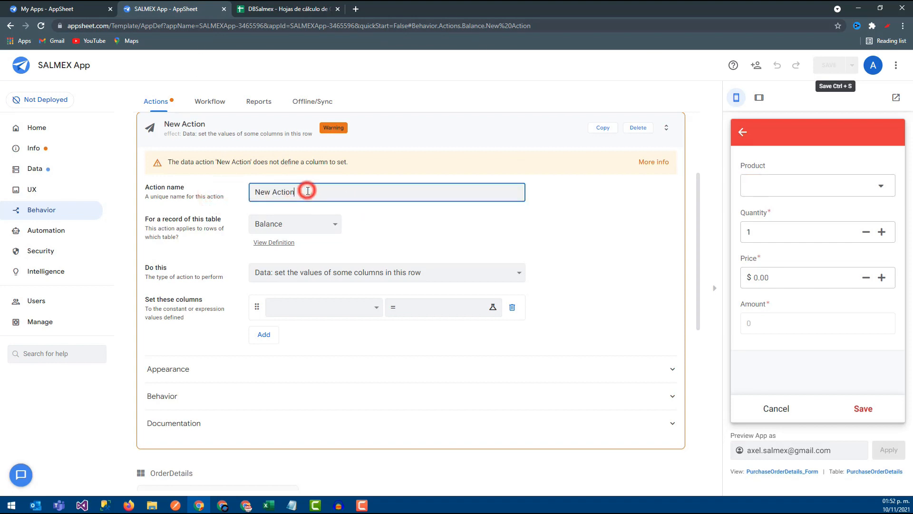
{"action": "triple_click", "coordinate": [305, 190]}
{"action": "type", "text": "AutoPO"}
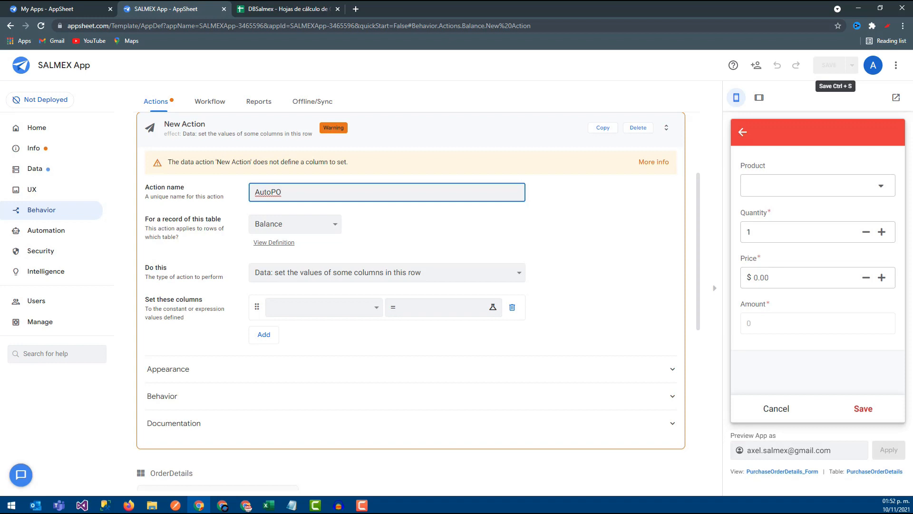
{"action": "left_click", "coordinate": [190, 242]}
- Apply the AutoPO action to the PurchaseOrderDetails table and set its type to Grouped: execute a sequence of actions
{"action": "left_click", "coordinate": [310, 223]}
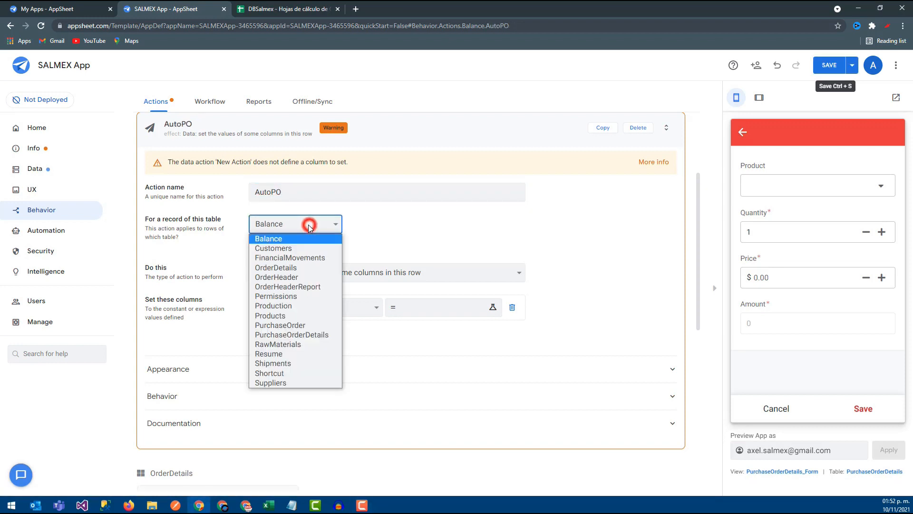
{"action": "left_click", "coordinate": [296, 335]}
{"action": "left_click", "coordinate": [302, 275]}
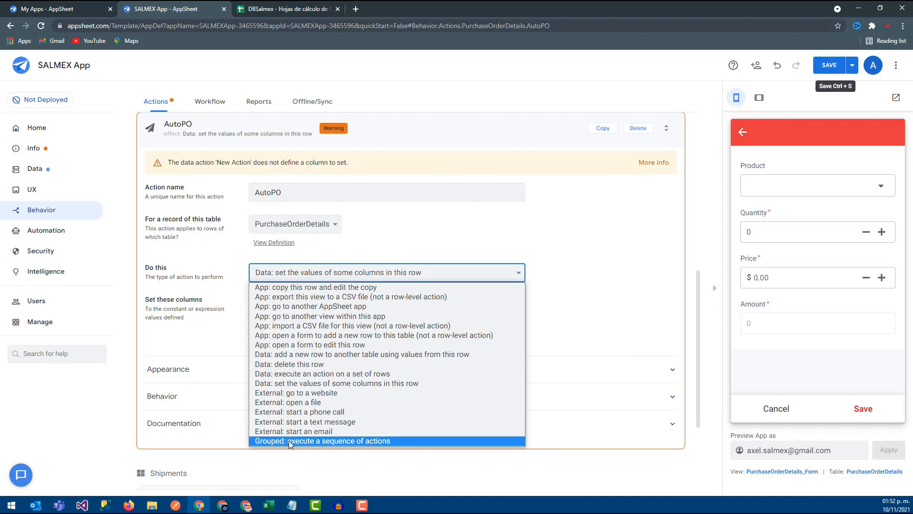
{"action": "left_click", "coordinate": [350, 441]}
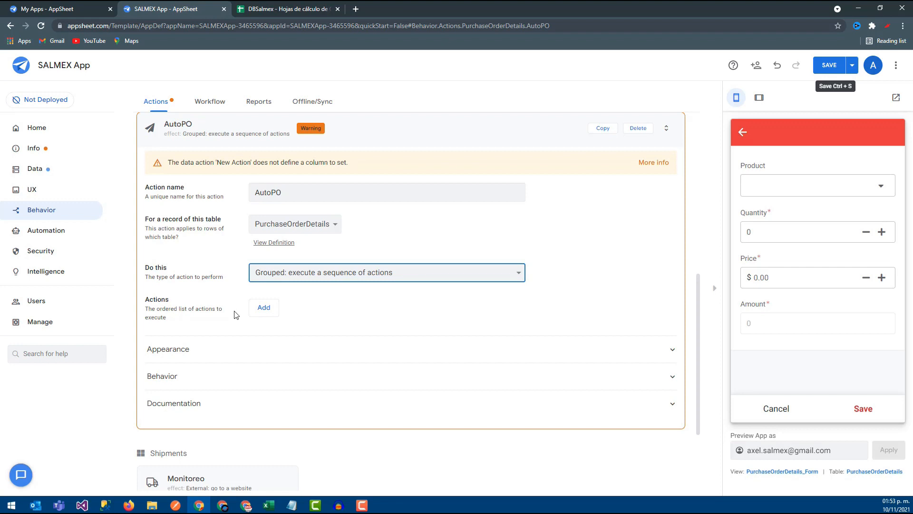
- Collapse the AutoPO action and look at its entry under PurchaseOrderDetails in the actions list
{"action": "left_click", "coordinate": [195, 126]}
{"action": "left_click", "coordinate": [189, 283]}
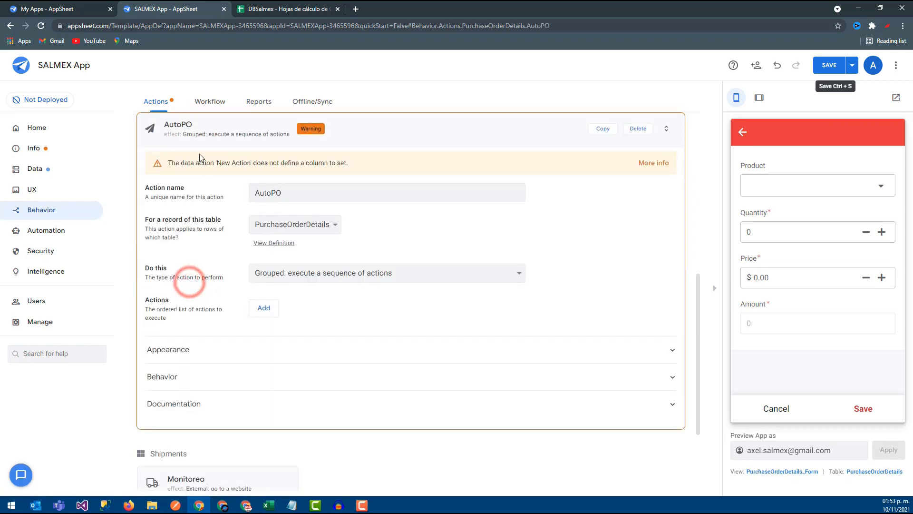
{"action": "scroll", "coordinate": [190, 229], "scroll_direction": "up", "scroll_amount": 2}
{"action": "left_click", "coordinate": [185, 219]}
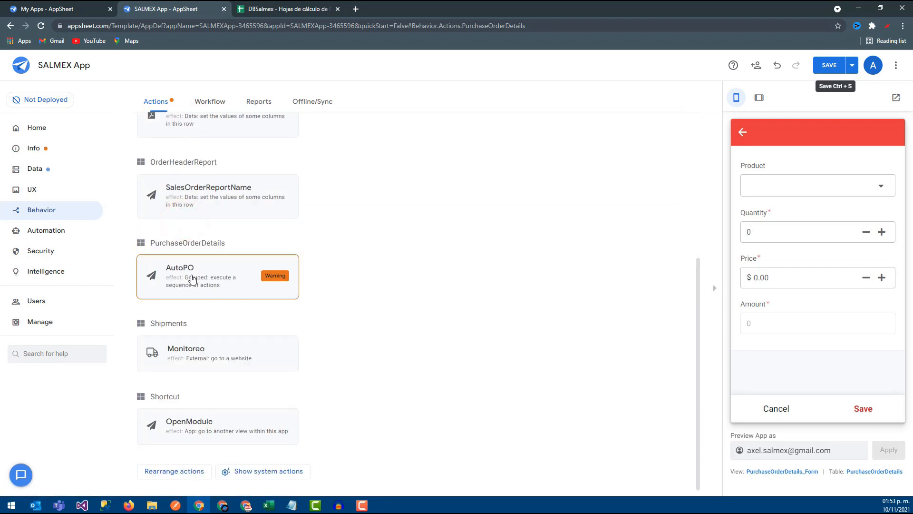
- Rename the AutoPO action under PurchaseOrderDetails as AutoPOMercado
{"action": "left_click", "coordinate": [205, 265]}
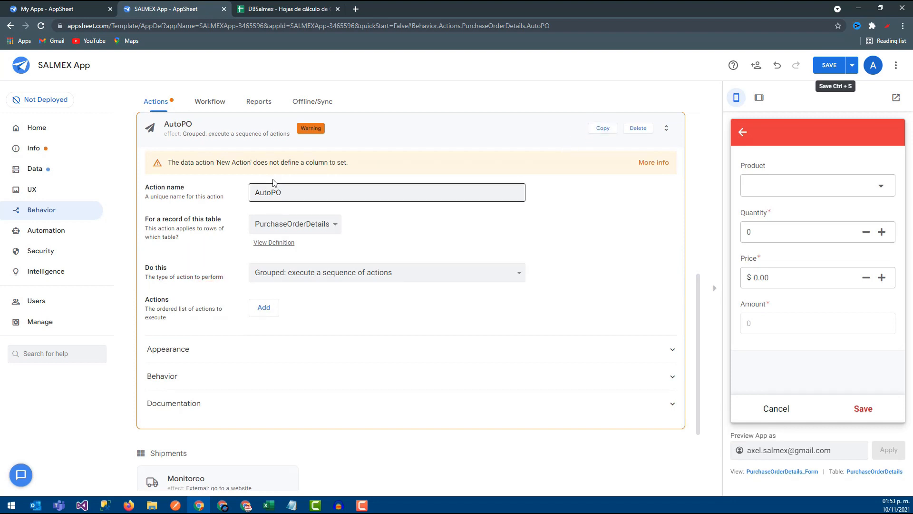
{"action": "left_click", "coordinate": [286, 190]}
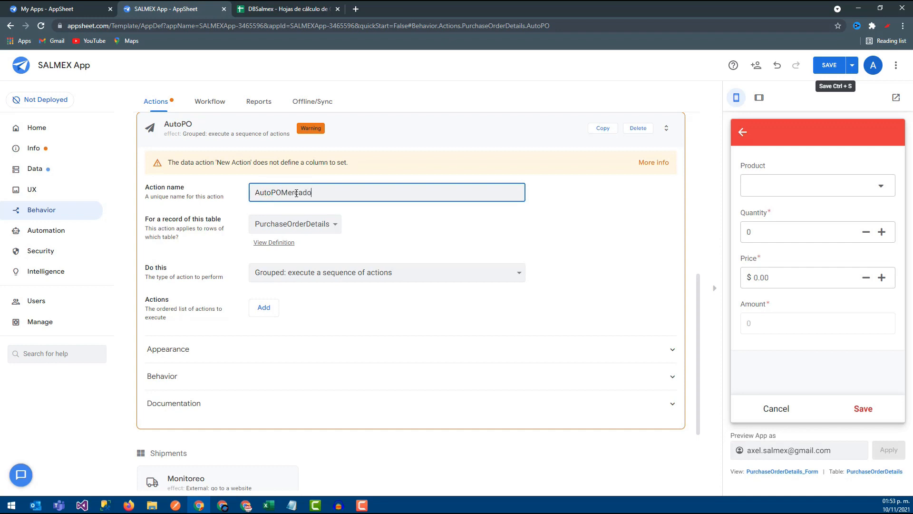
{"action": "left_click", "coordinate": [331, 300]}
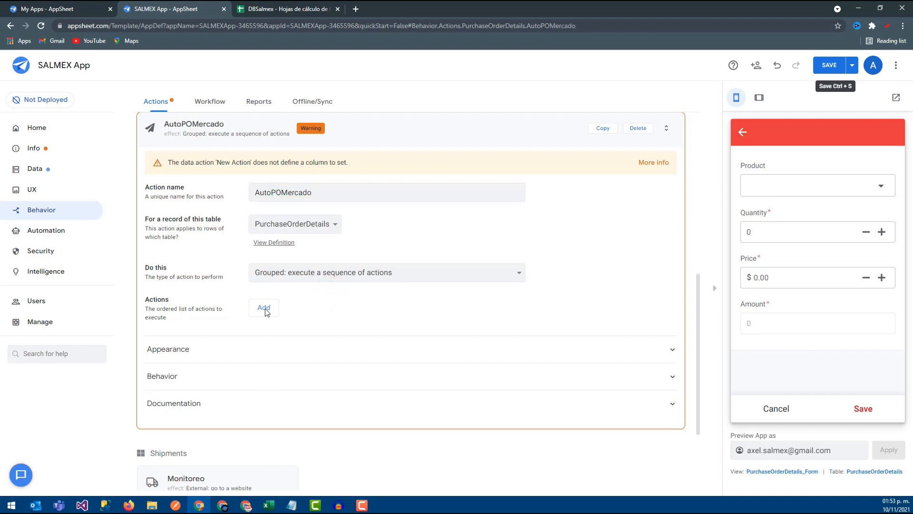
{"action": "left_click", "coordinate": [264, 309]}
{"action": "left_click", "coordinate": [300, 306]}
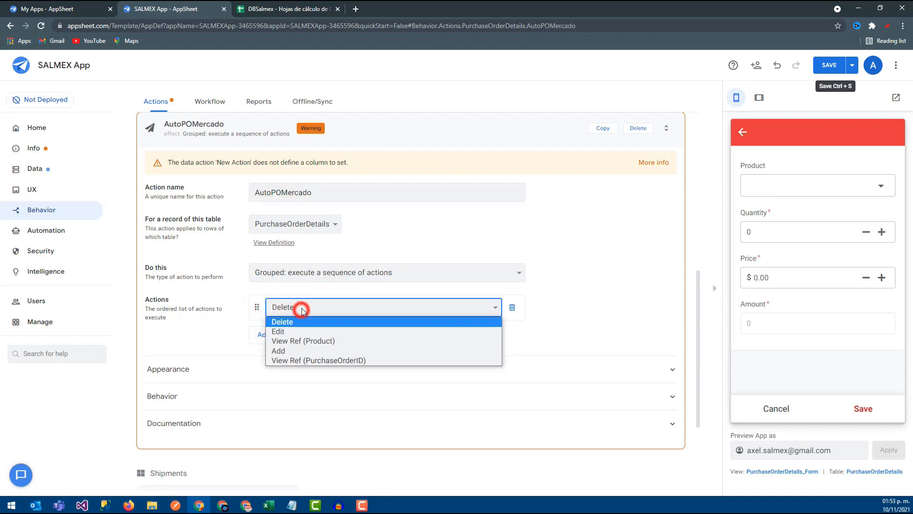
{"action": "left_click", "coordinate": [303, 309]}
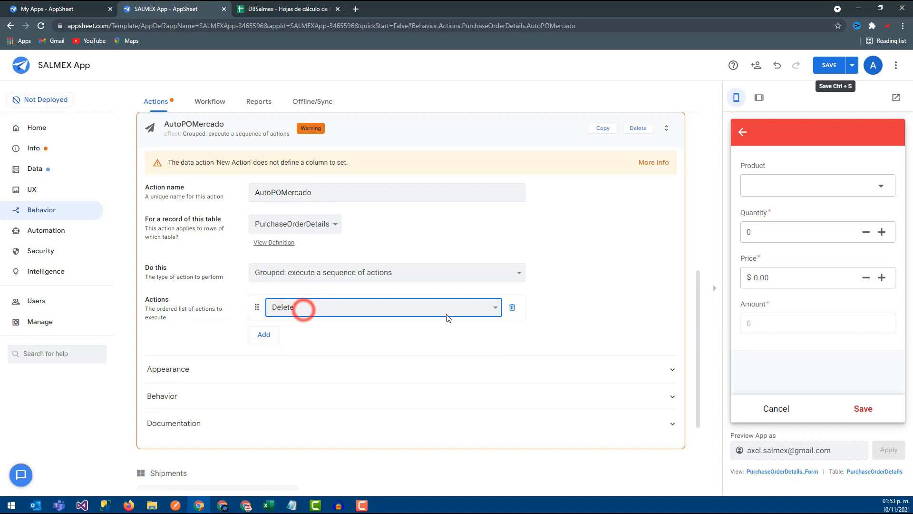
{"action": "left_click", "coordinate": [512, 308]}
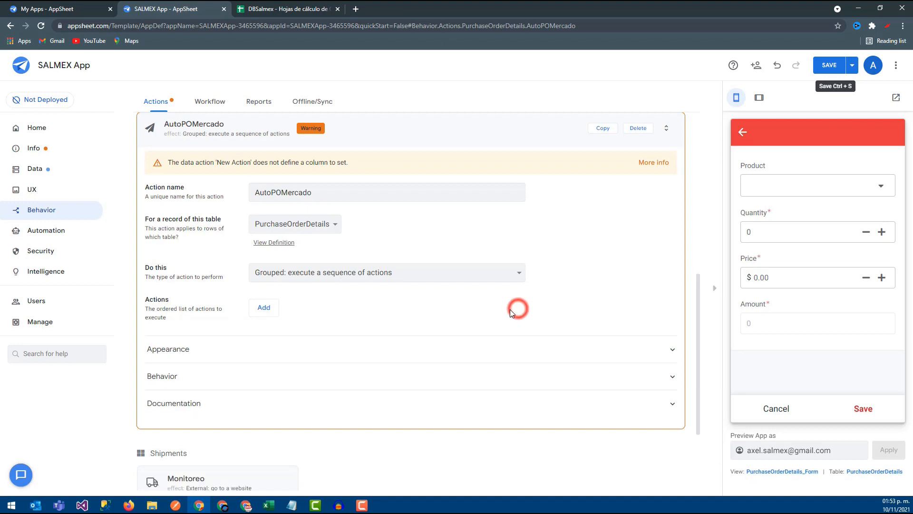
- Save the app's changes and collapse the AutoPOMercado action
{"action": "left_click", "coordinate": [828, 65]}
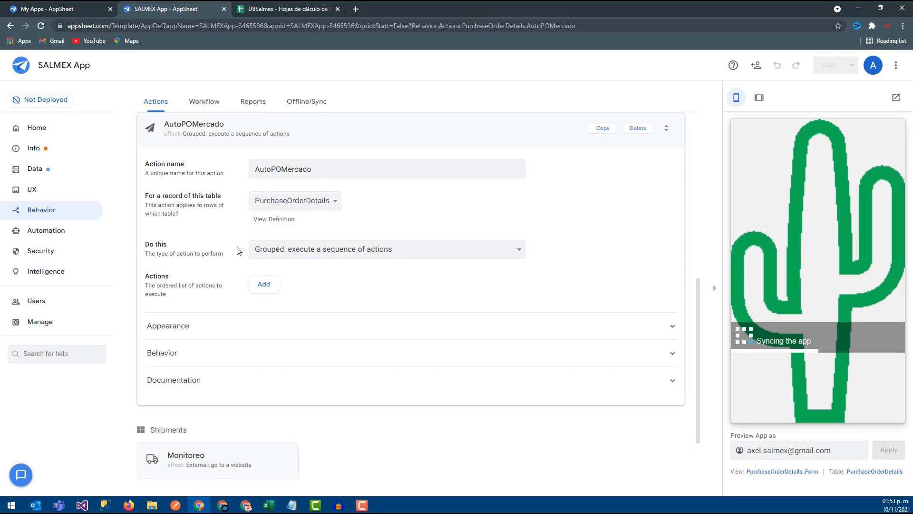
{"action": "left_click", "coordinate": [316, 132]}
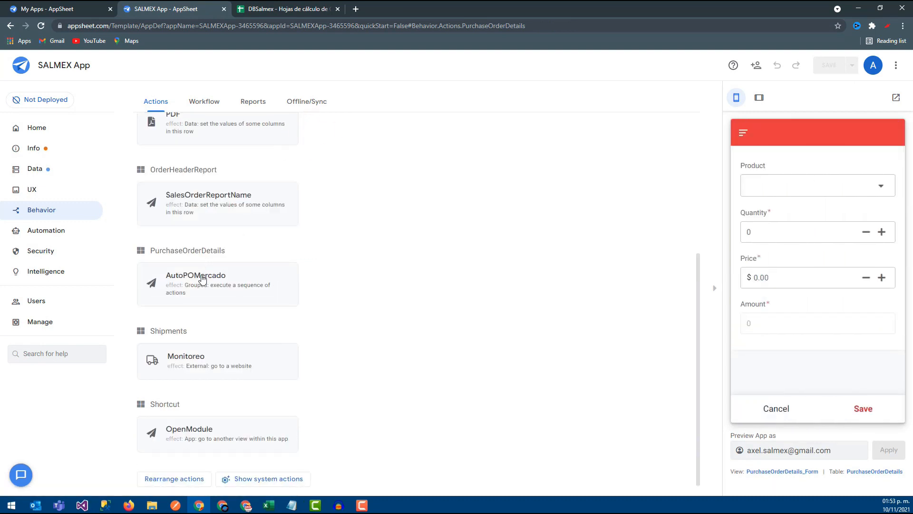
- Create a new action and name it AutoPOJ
{"action": "scroll", "coordinate": [174, 190], "scroll_direction": "up", "scroll_amount": 5}
{"action": "left_click", "coordinate": [167, 171]}
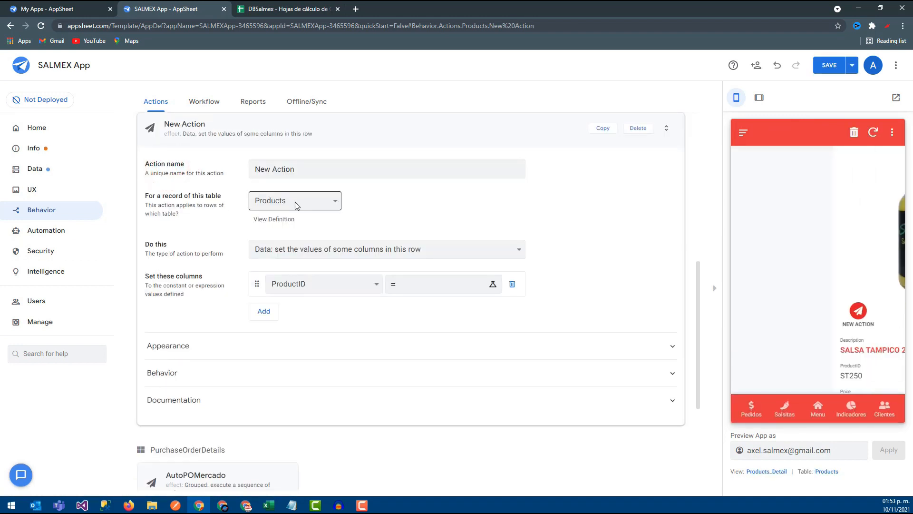
{"action": "left_click", "coordinate": [305, 170]}
{"action": "triple_click", "coordinate": [299, 169]}
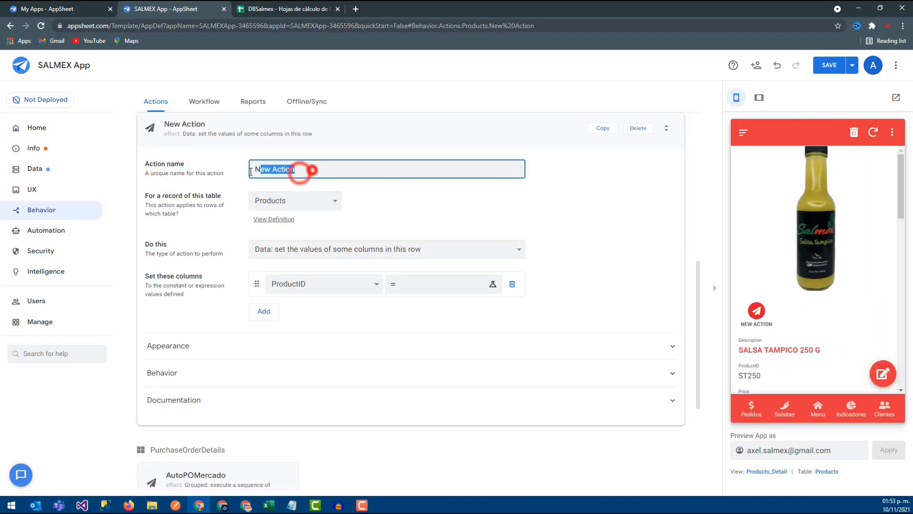
{"action": "type", "text": "AutoPOJ"}
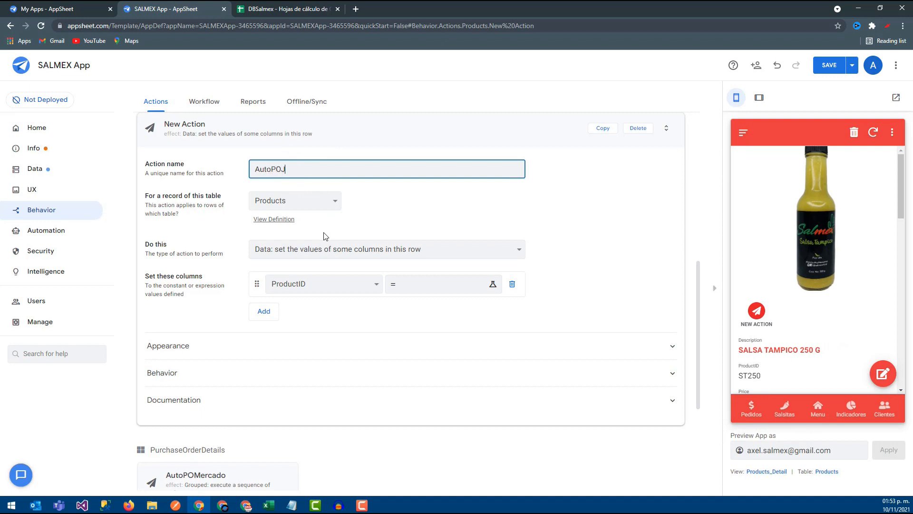
- Apply the AutoPOJ action to the PurchaseOrderDetails table
{"action": "left_click", "coordinate": [318, 207]}
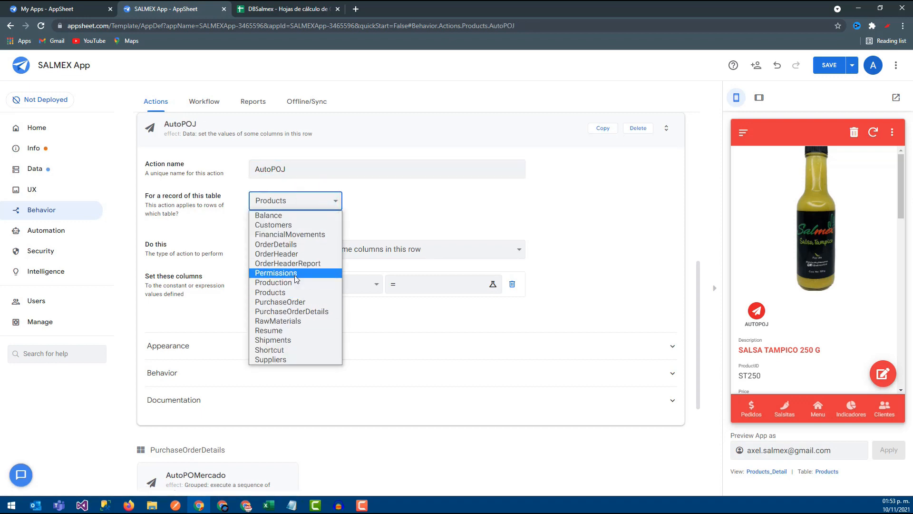
{"action": "left_click", "coordinate": [296, 313]}
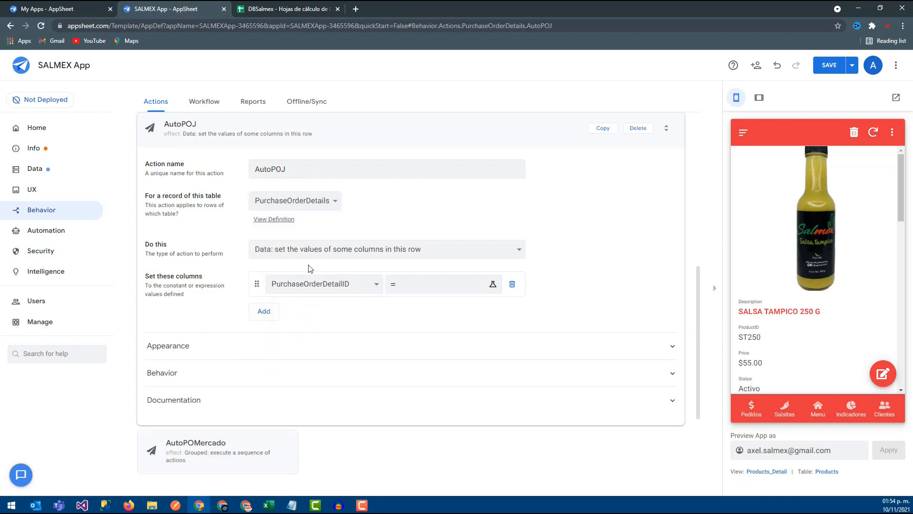
{"action": "key", "text": "alt+Tab"}
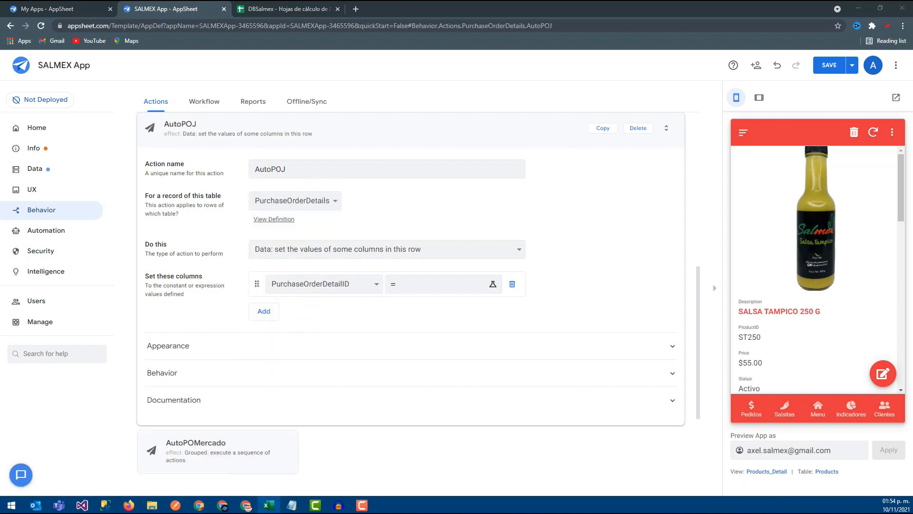
{"action": "key", "text": "alt+Tab"}
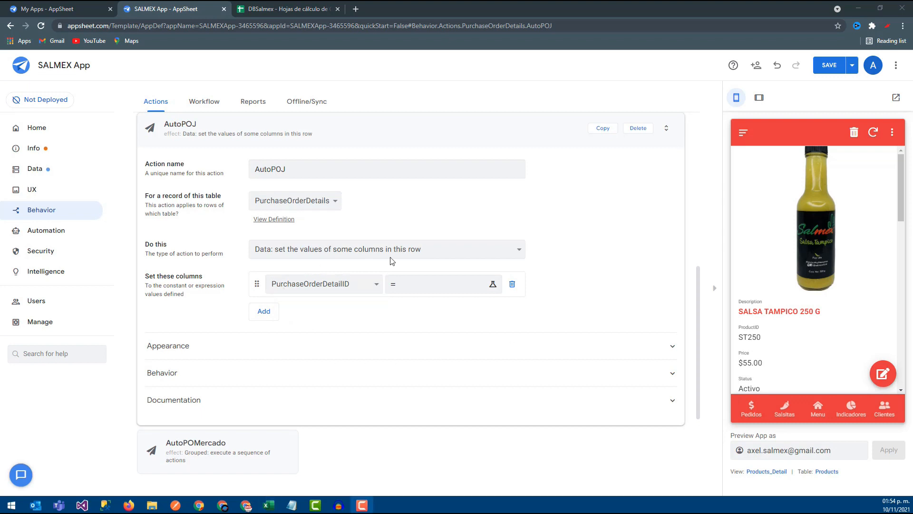
- Set AutoPOJ's type to Data: add a new row to another table using values from this row, and its source table to PurchaseOrder
{"action": "left_click", "coordinate": [351, 249]}
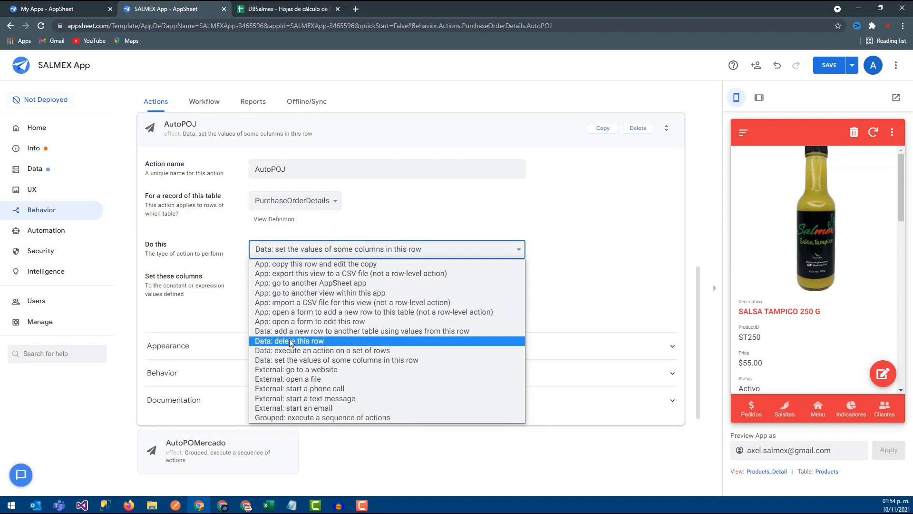
{"action": "left_click", "coordinate": [358, 331]}
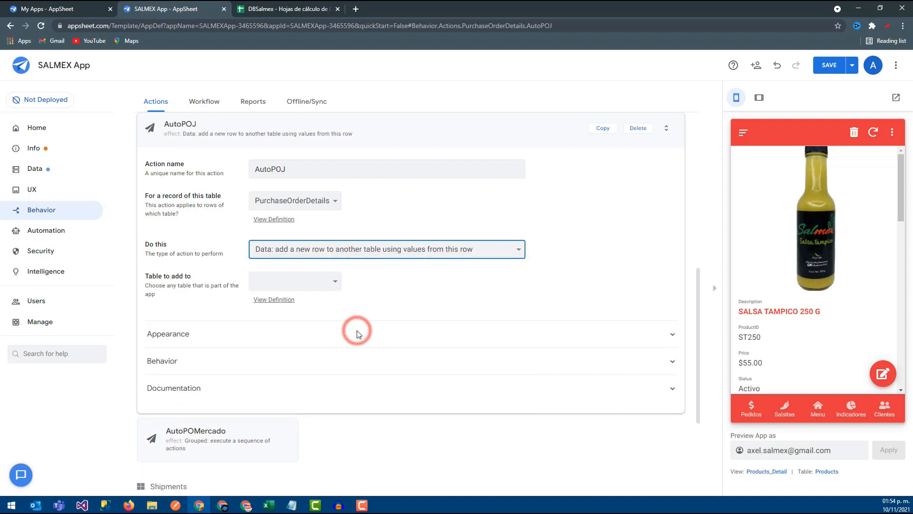
{"action": "left_click", "coordinate": [311, 284]}
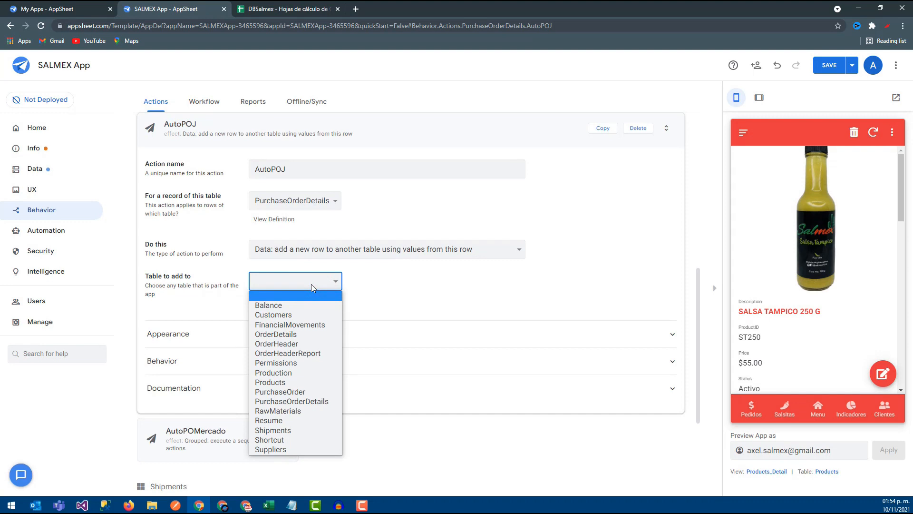
{"action": "left_click", "coordinate": [314, 200]}
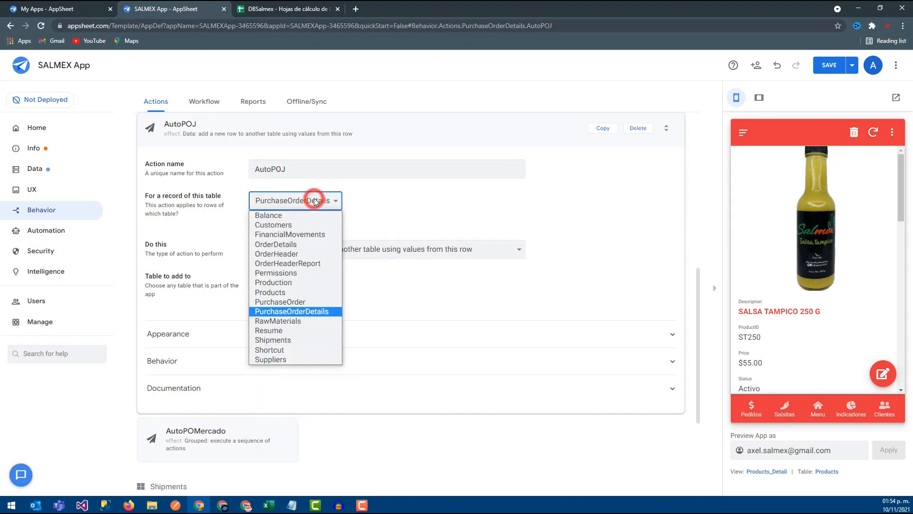
{"action": "left_click", "coordinate": [307, 301]}
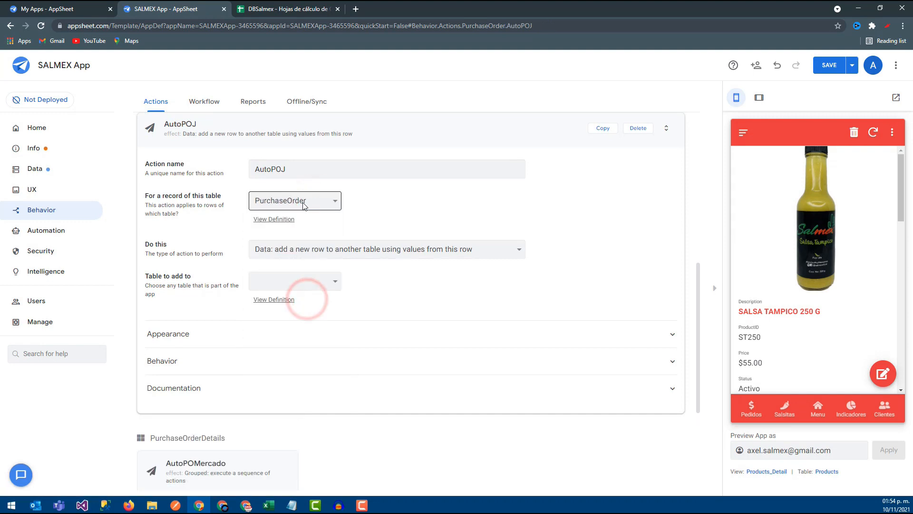
- Choose PurchaseOrderDetails as the table to which AutoPOJ adds the new row
{"action": "left_click_drag", "start_coordinate": [143, 197], "coordinate": [257, 202]}
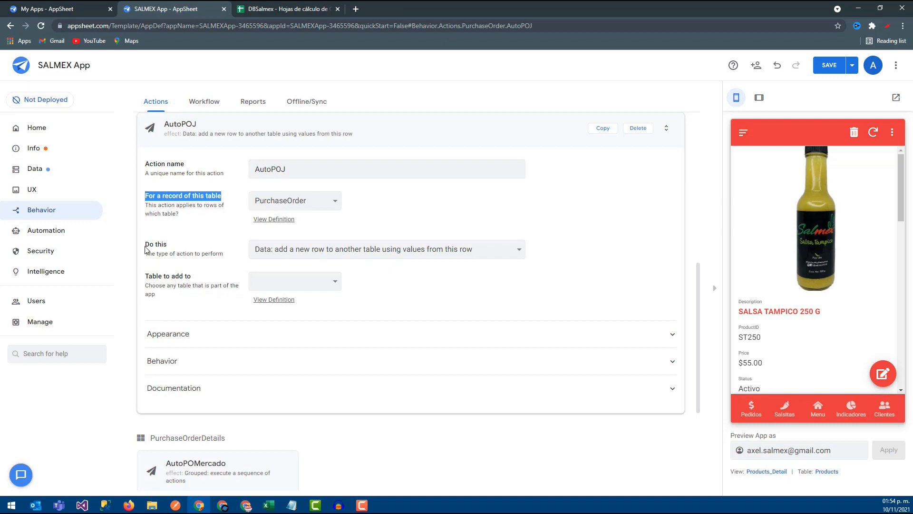
{"action": "left_click_drag", "start_coordinate": [146, 242], "coordinate": [175, 244]}
{"action": "left_click_drag", "start_coordinate": [147, 275], "coordinate": [192, 278]}
{"action": "left_click", "coordinate": [283, 281]}
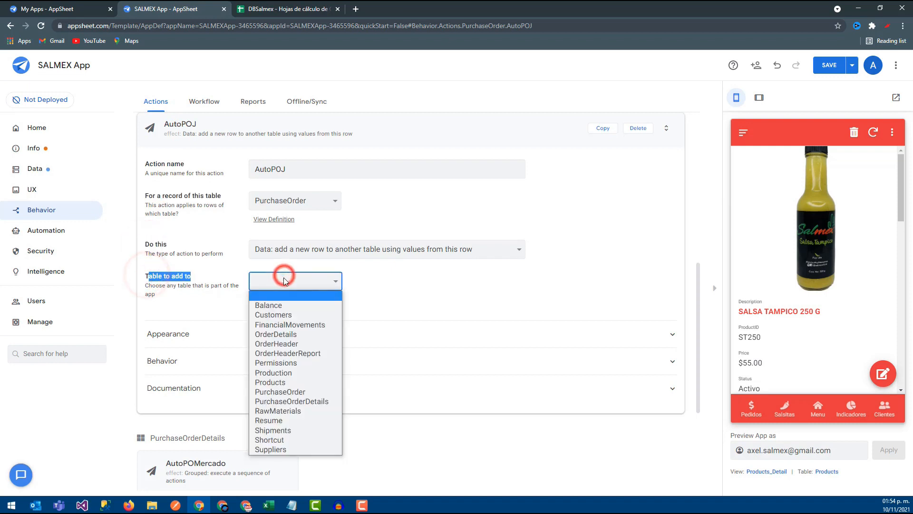
{"action": "left_click", "coordinate": [284, 404]}
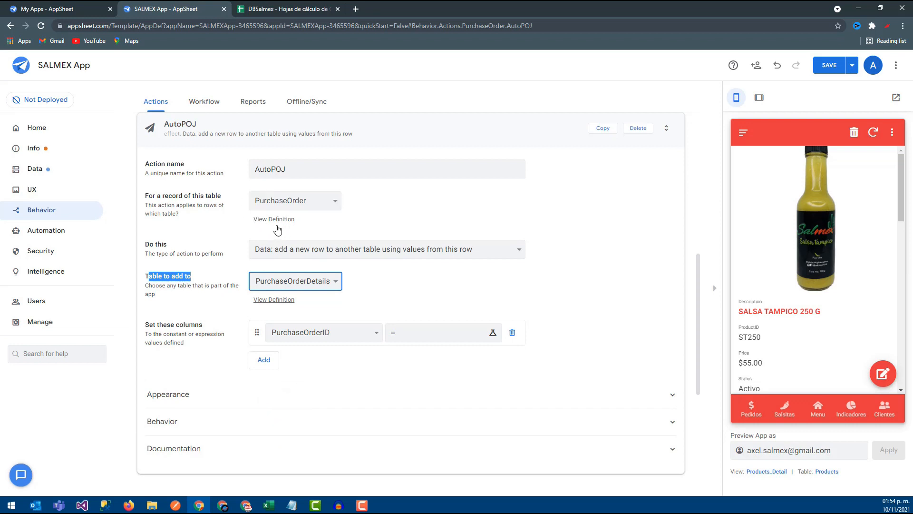
- Set the new row's PurchaseOrderID column to the expression [PurchaseOrderID] and save the expression
{"action": "left_click", "coordinate": [376, 335]}
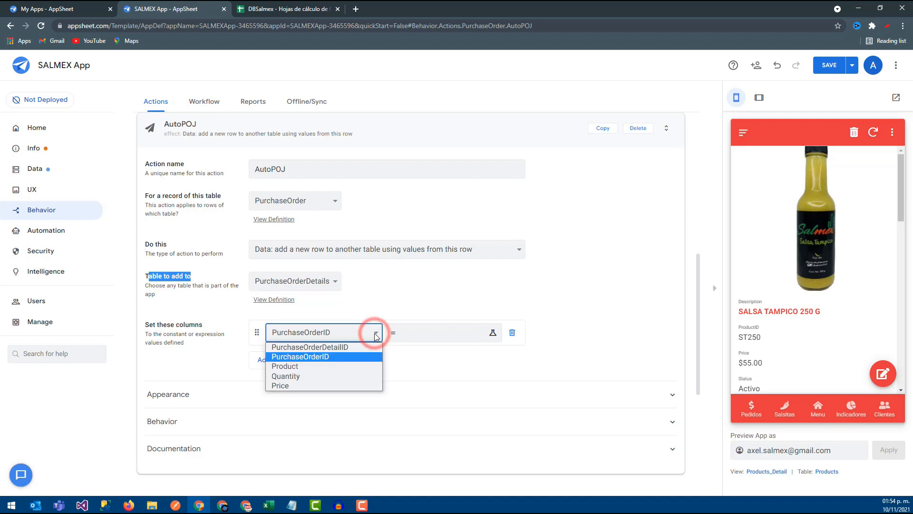
{"action": "key", "text": "F9"}
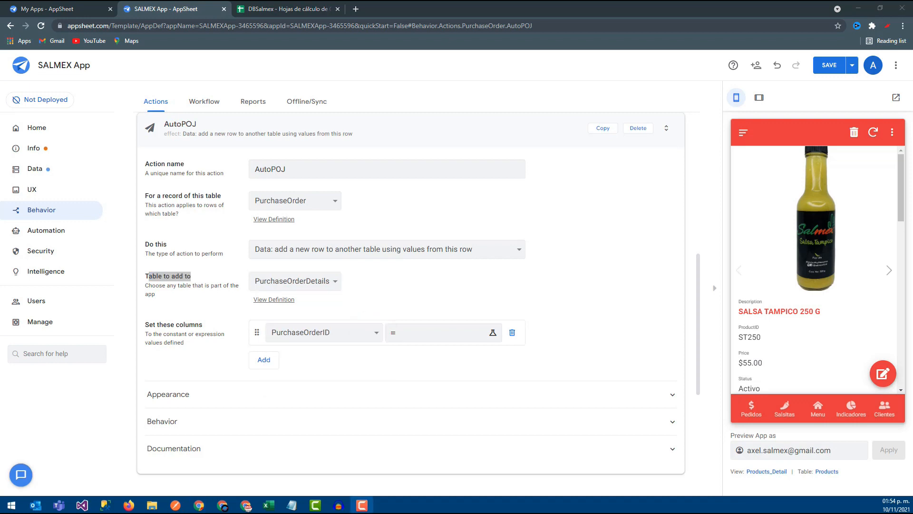
{"action": "left_click", "coordinate": [322, 331]}
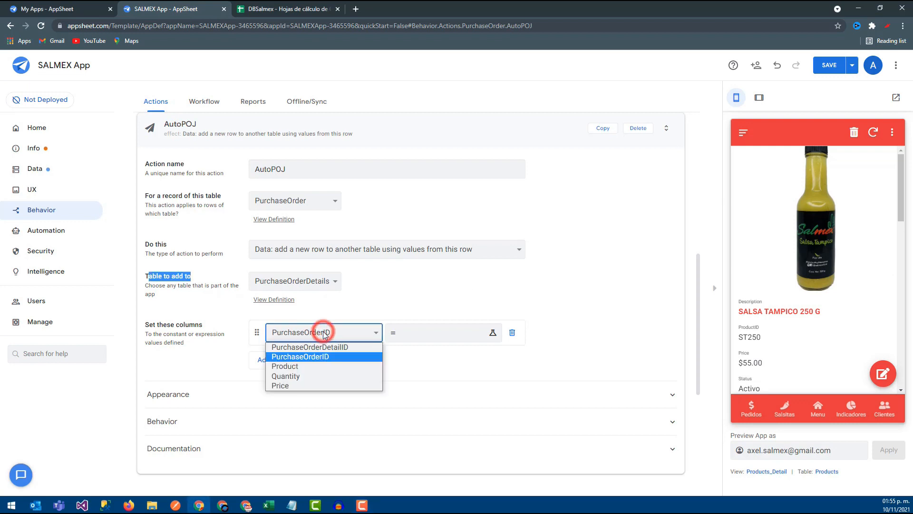
{"action": "left_click", "coordinate": [320, 356]}
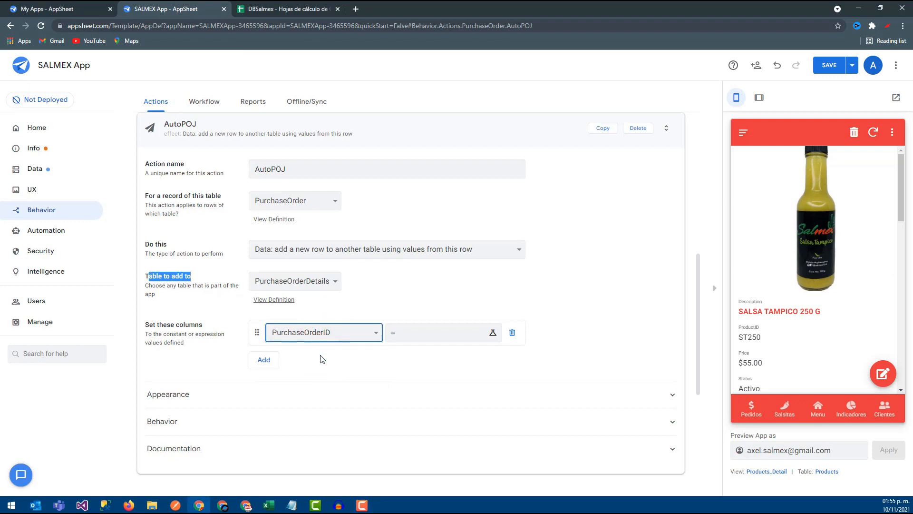
{"action": "left_click", "coordinate": [449, 336]}
{"action": "key", "text": "alt+Tab"}
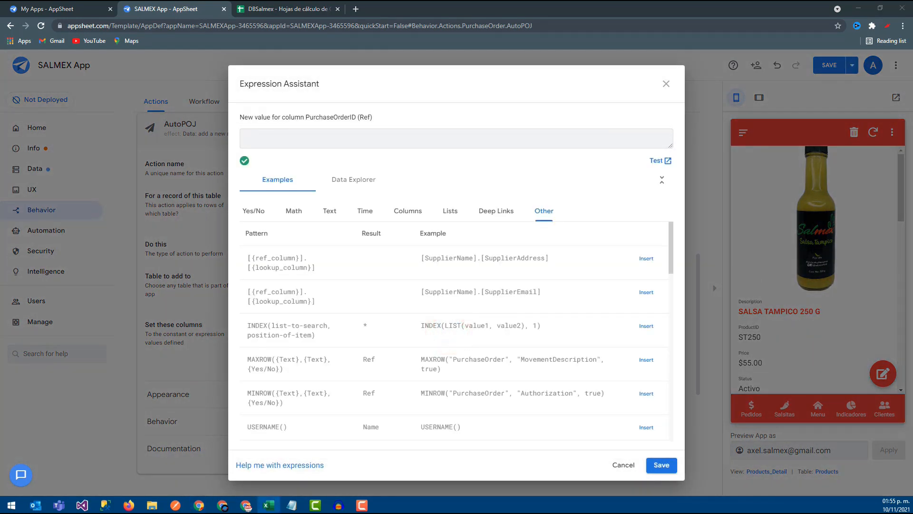
{"action": "left_click", "coordinate": [420, 214]}
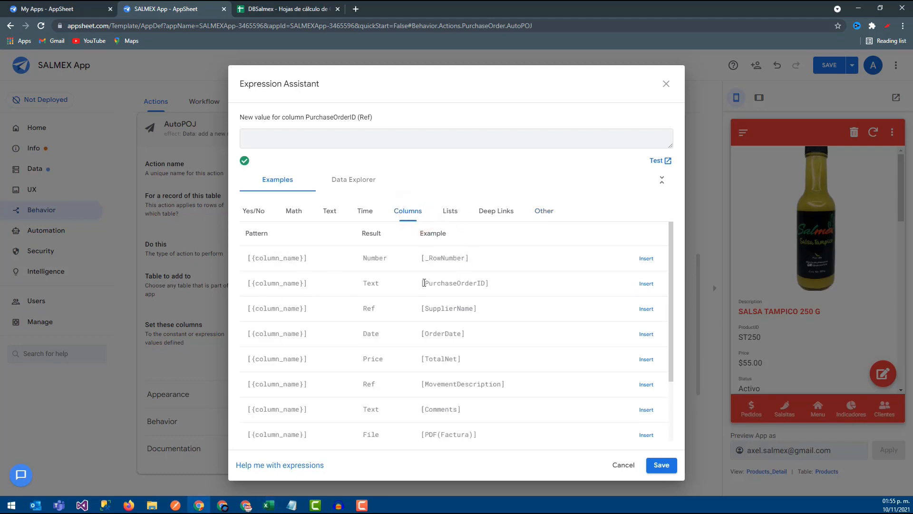
{"action": "left_click_drag", "start_coordinate": [425, 284], "coordinate": [489, 284]}
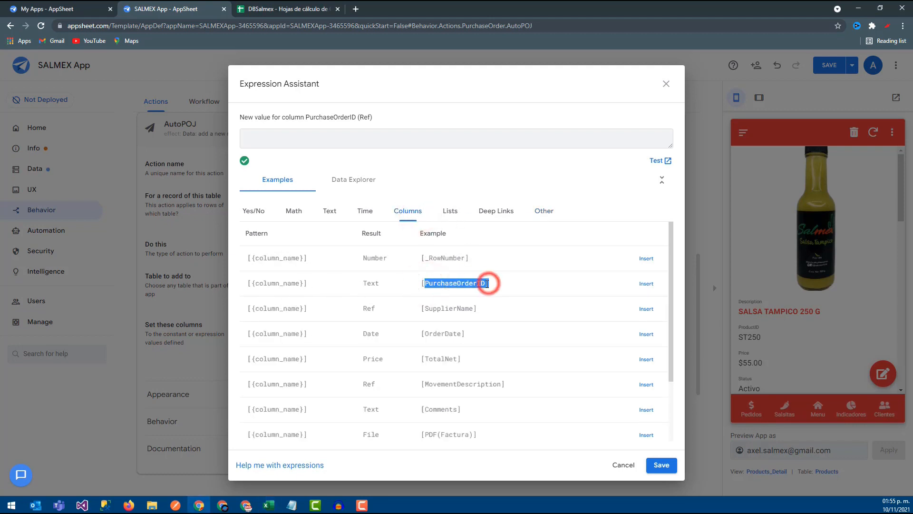
{"action": "left_click", "coordinate": [644, 285]}
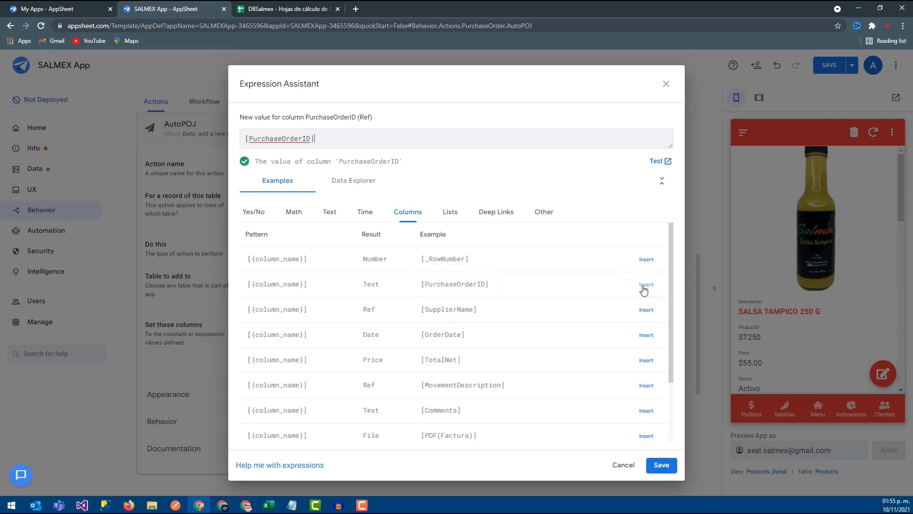
{"action": "left_click", "coordinate": [662, 465]}
- Add Product as a second column to set in the AutoPOJ action
{"action": "left_click", "coordinate": [263, 360]}
{"action": "left_click", "coordinate": [301, 358]}
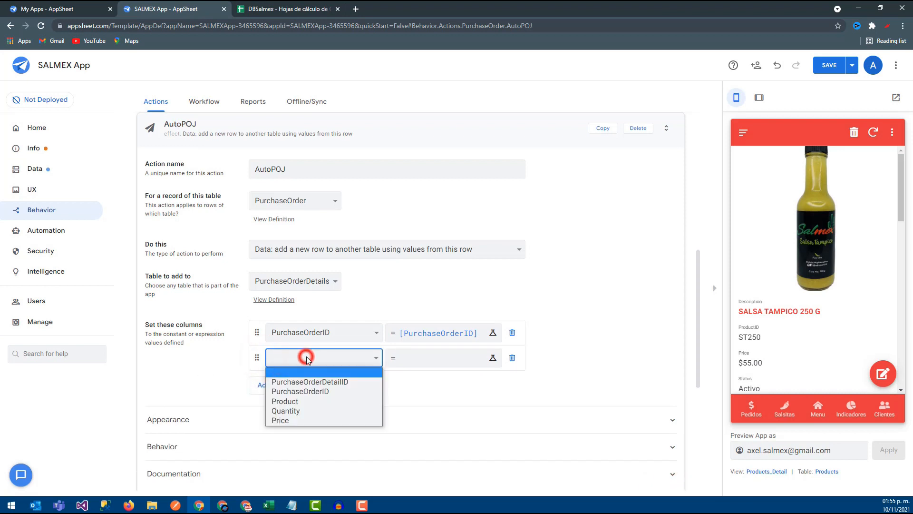
{"action": "left_click", "coordinate": [300, 401]}
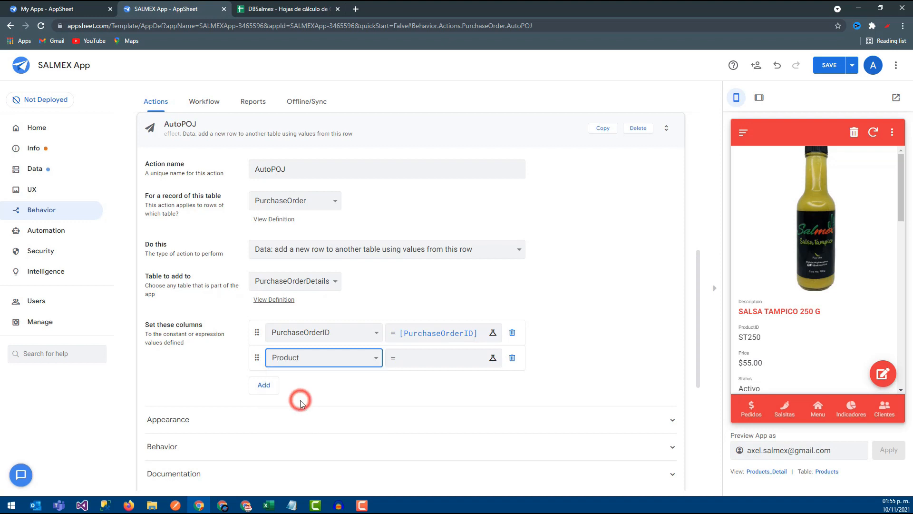
- Look up JITOMATE's MaterialID in the DBSalmex spreadsheet's RawMaterials sheet and set AutoPOJ's Product column to J, saving the expression
{"action": "left_click", "coordinate": [424, 360]}
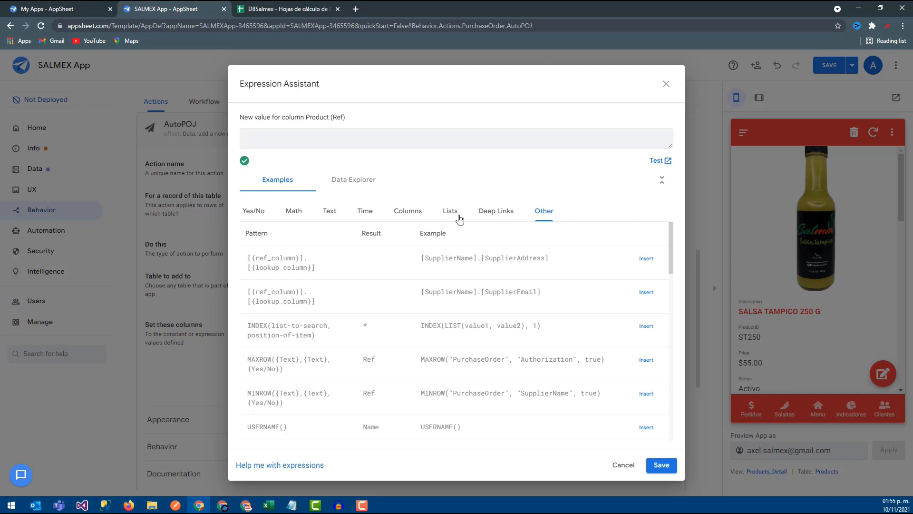
{"action": "left_click", "coordinate": [281, 8]}
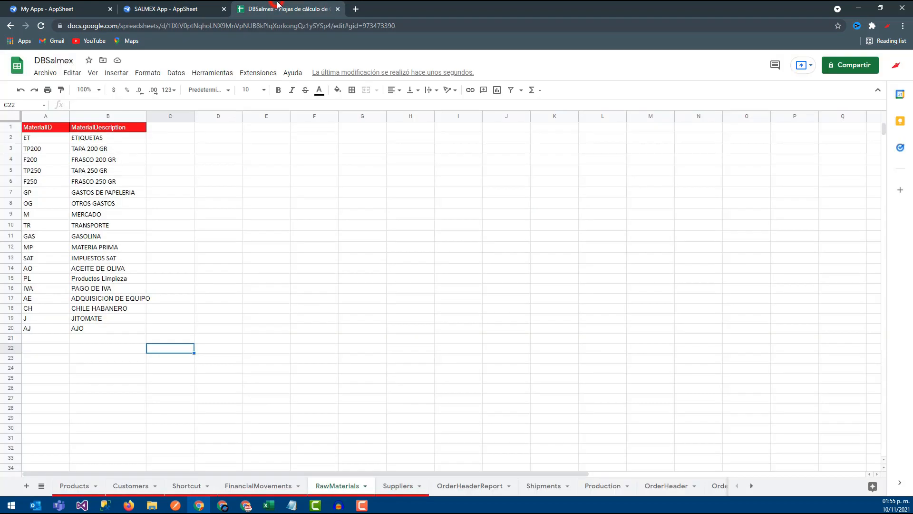
{"action": "left_click", "coordinate": [43, 320]}
{"action": "left_click", "coordinate": [199, 7]}
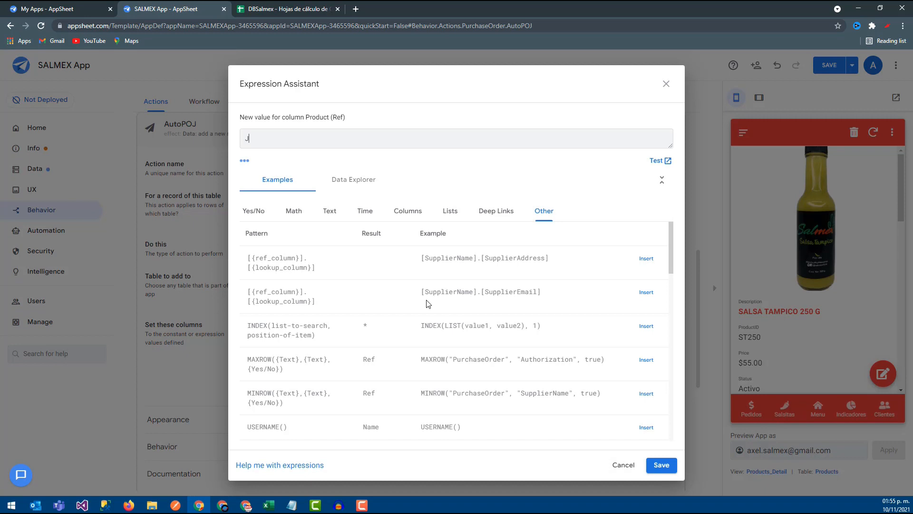
{"action": "left_click", "coordinate": [660, 464]}
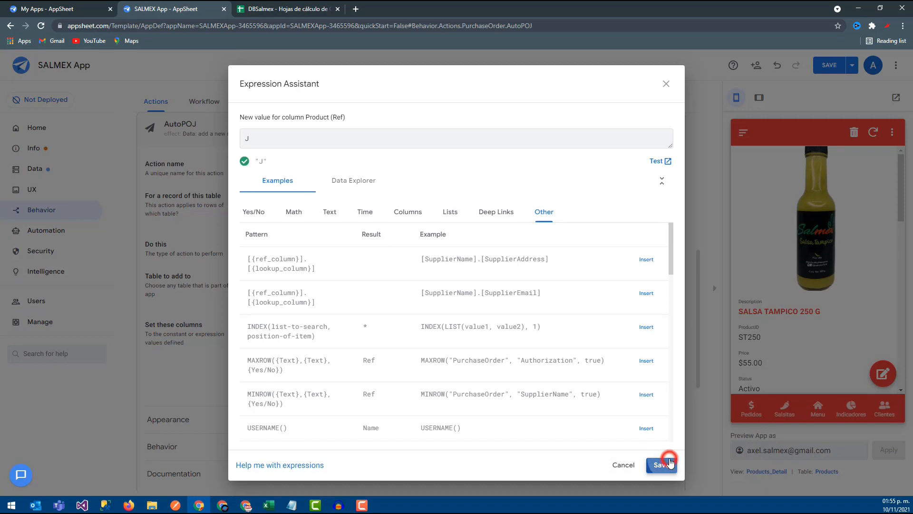
- Add Quantity as the third column to set in AutoPOJ and save its value as 1
{"action": "left_click", "coordinate": [268, 386]}
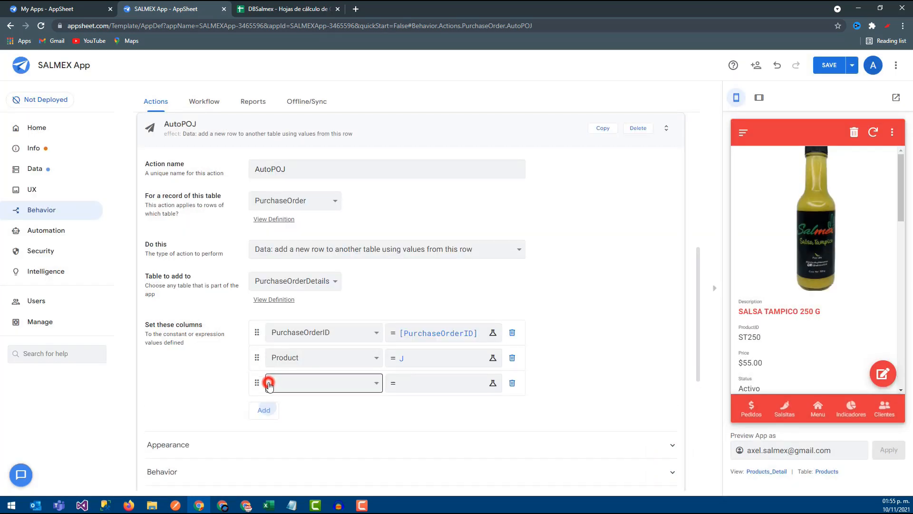
{"action": "left_click", "coordinate": [300, 384]}
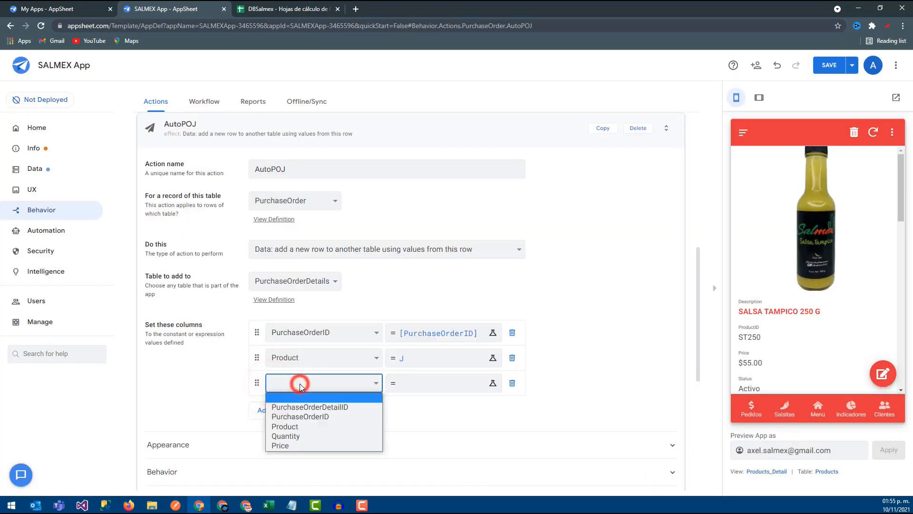
{"action": "left_click", "coordinate": [288, 436]}
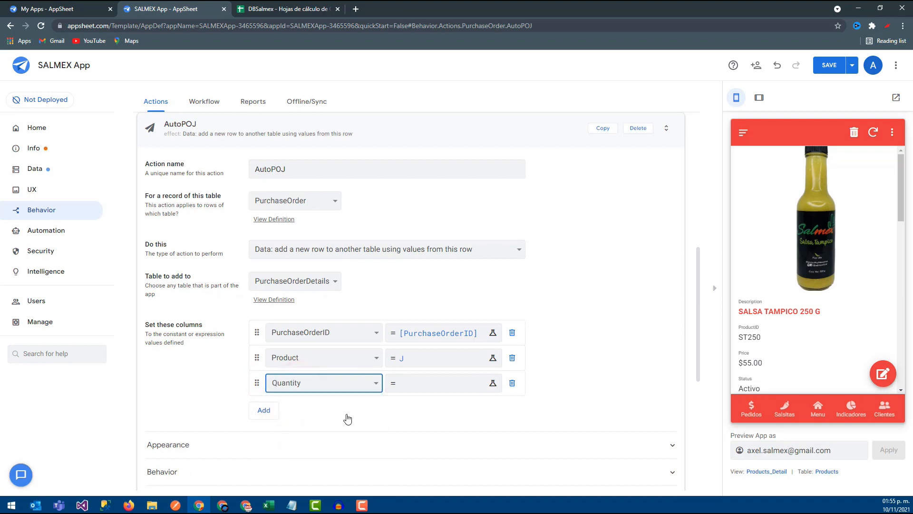
{"action": "left_click", "coordinate": [440, 384]}
{"action": "left_click", "coordinate": [262, 145]}
{"action": "type", "text": "1"}
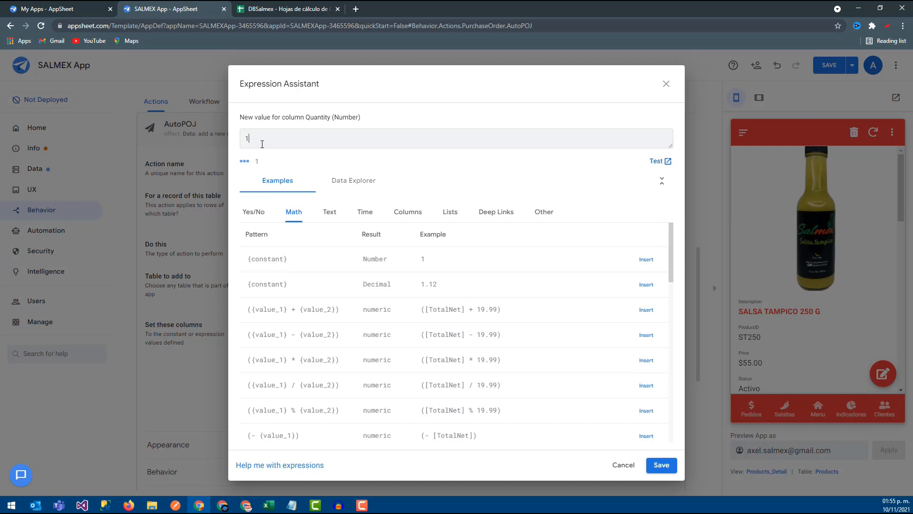
{"action": "left_click", "coordinate": [661, 465]}
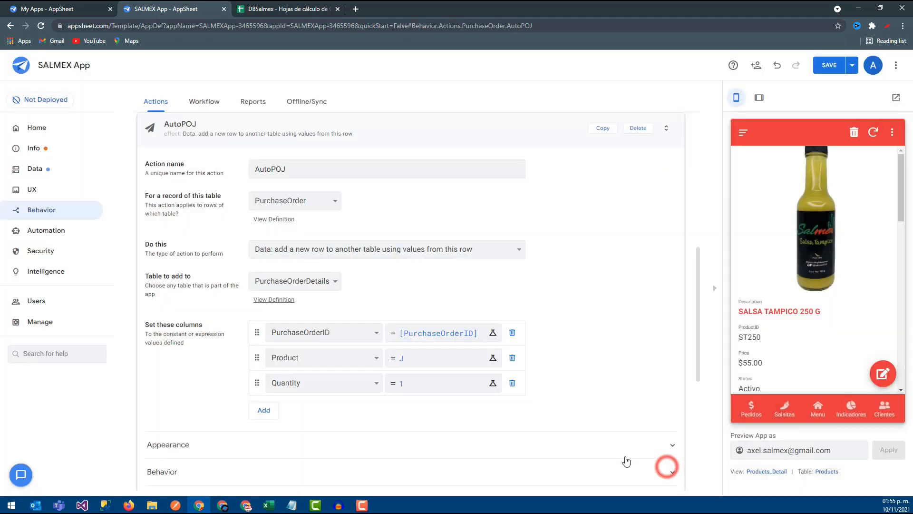
- Add Price as the fourth column to set in AutoPOJ and save its value as 0
{"action": "left_click", "coordinate": [264, 409]}
{"action": "left_click", "coordinate": [296, 407]}
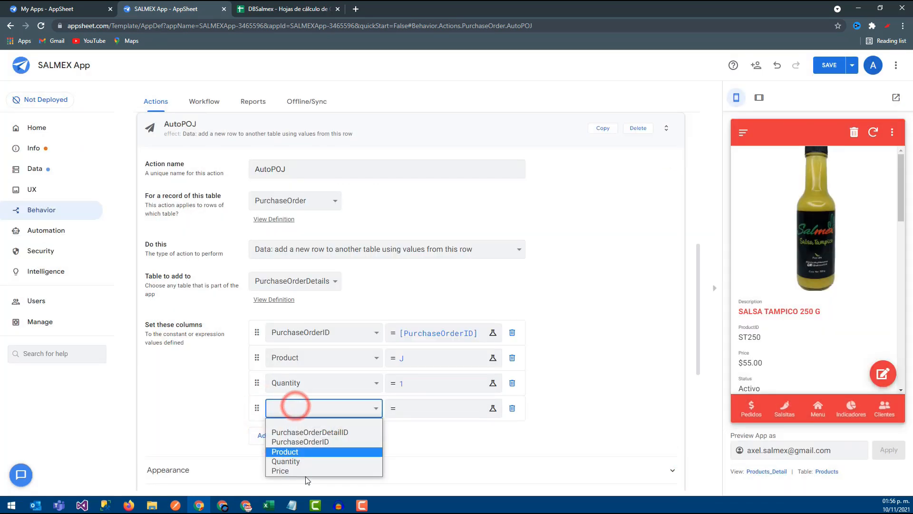
{"action": "left_click", "coordinate": [306, 471]}
{"action": "left_click", "coordinate": [399, 406]}
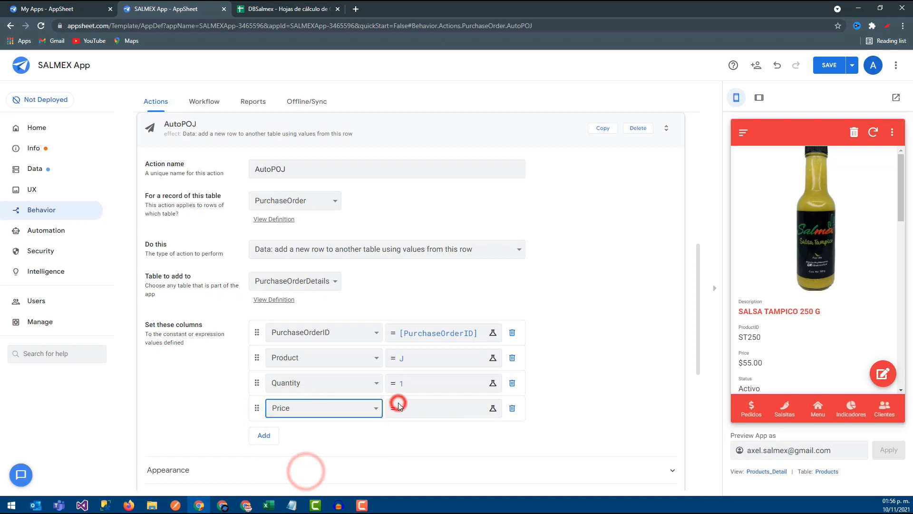
{"action": "left_click", "coordinate": [289, 133]}
{"action": "type", "text": "0"}
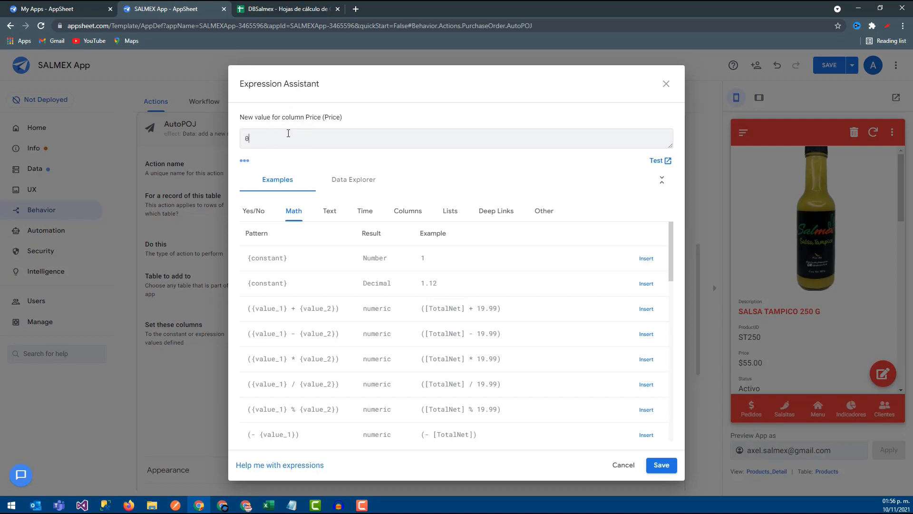
{"action": "left_click", "coordinate": [661, 465]}
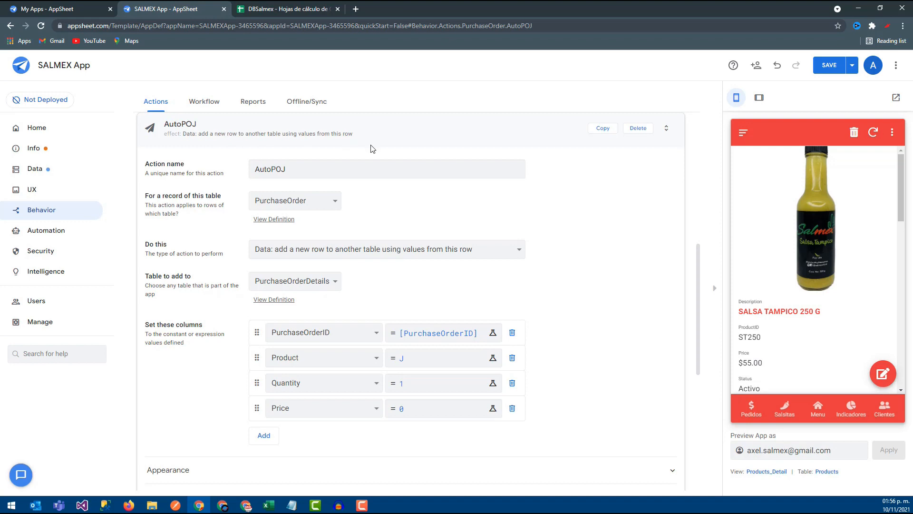
- Collapse AutoPOJ and create a new action named AutoPOCH, taking the CH suffix from CHILE HABANERO's MaterialID in the RawMaterials sheet
{"action": "scroll", "coordinate": [372, 149], "scroll_direction": "up", "scroll_amount": 1}
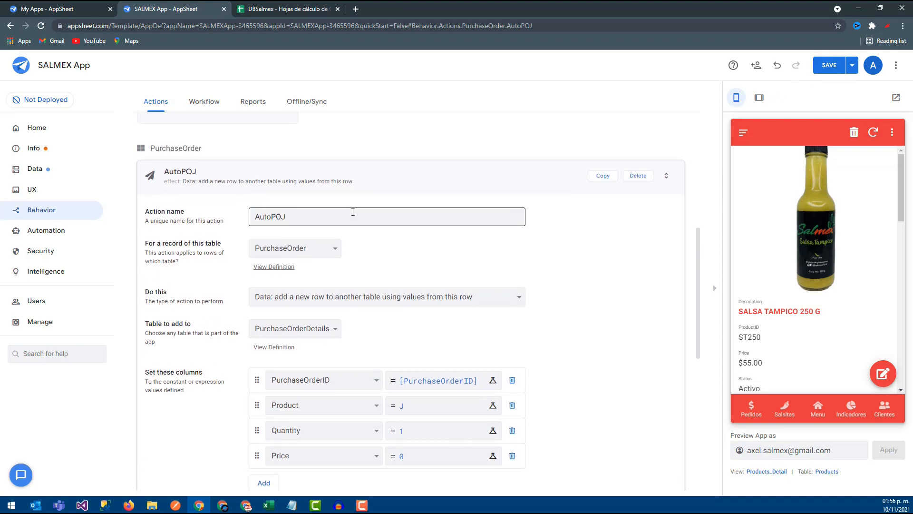
{"action": "left_click", "coordinate": [233, 169]}
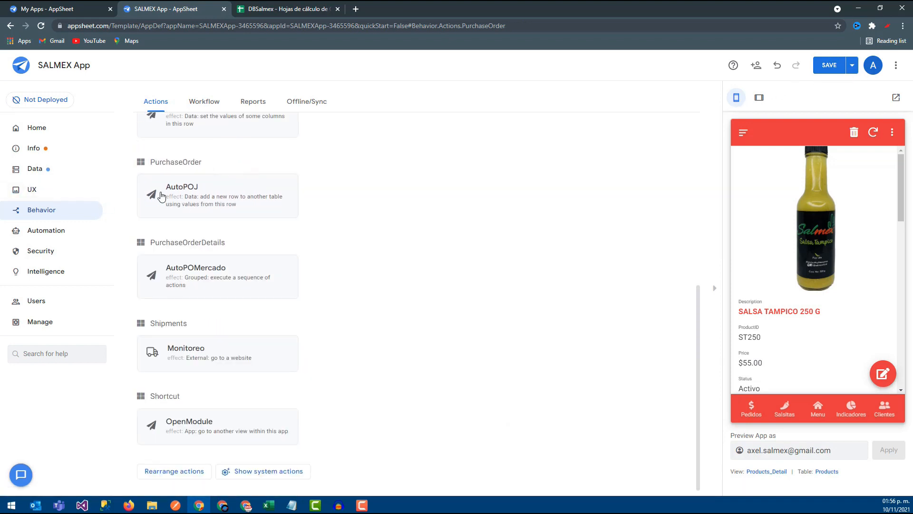
{"action": "scroll", "coordinate": [168, 190], "scroll_direction": "up", "scroll_amount": 10}
{"action": "left_click", "coordinate": [173, 139]}
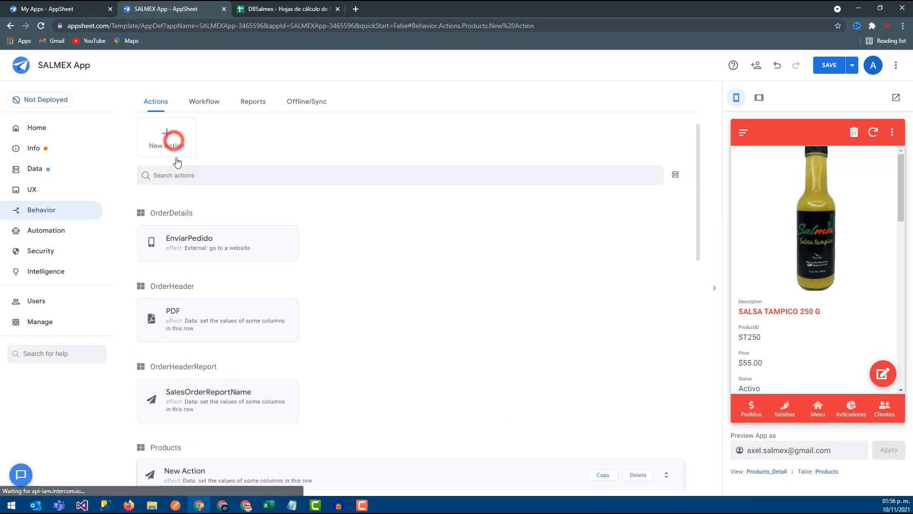
{"action": "left_click", "coordinate": [312, 169]}
{"action": "double_click", "coordinate": [314, 170]}
{"action": "type", "text": "AutoPO"}
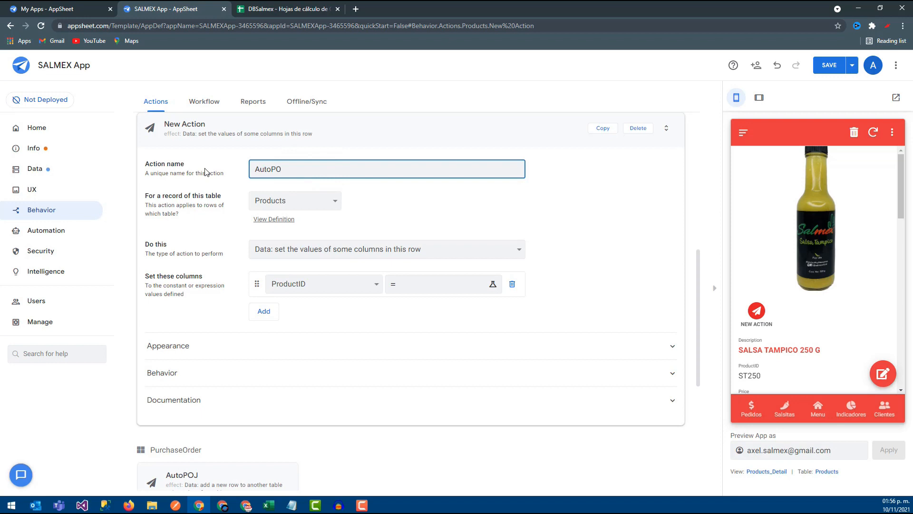
{"action": "left_click", "coordinate": [279, 7]}
{"action": "left_click", "coordinate": [49, 308]}
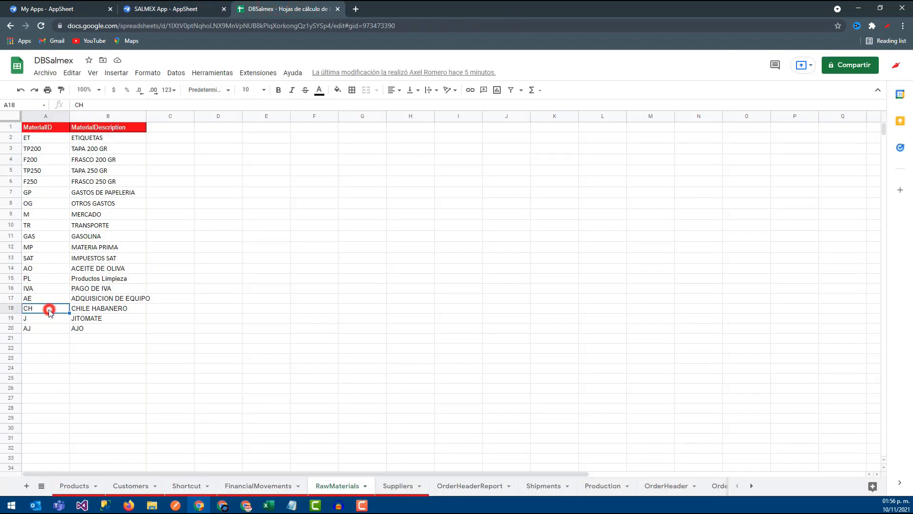
{"action": "left_click", "coordinate": [148, 6]}
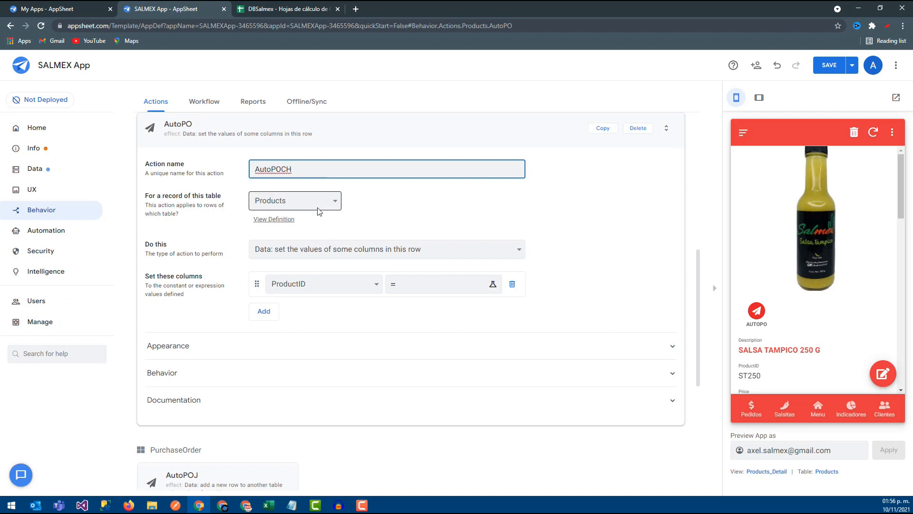
- Set AutoPOCH's type to Data: add a new row to another table using values from this row, and its source table to PurchaseOrder
{"action": "left_click", "coordinate": [336, 249]}
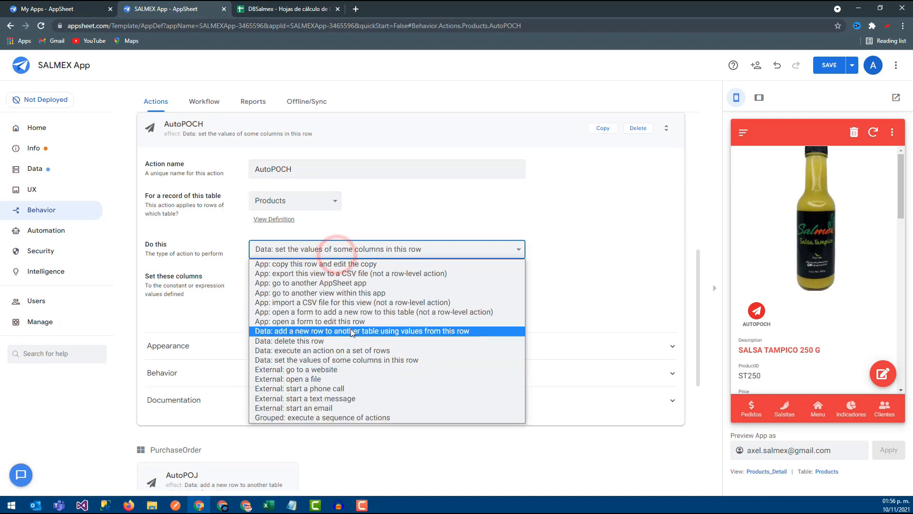
{"action": "left_click", "coordinate": [351, 332]}
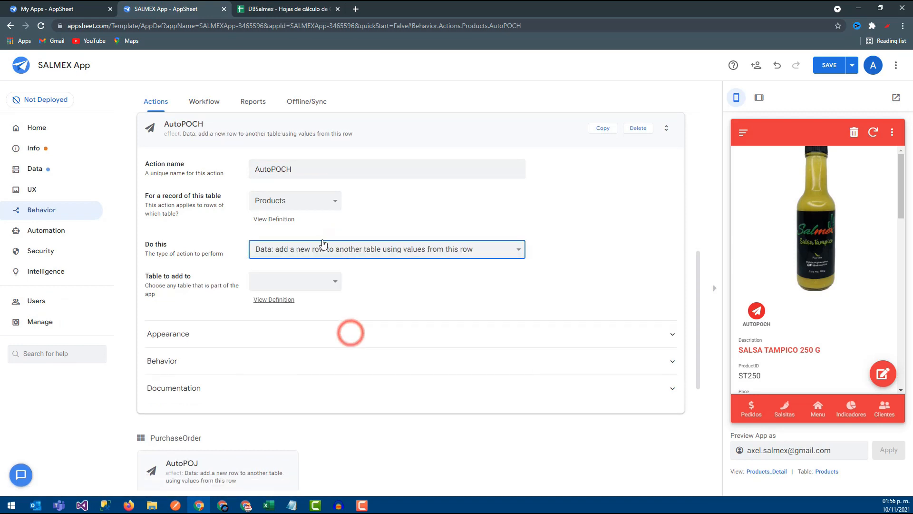
{"action": "left_click", "coordinate": [309, 202]}
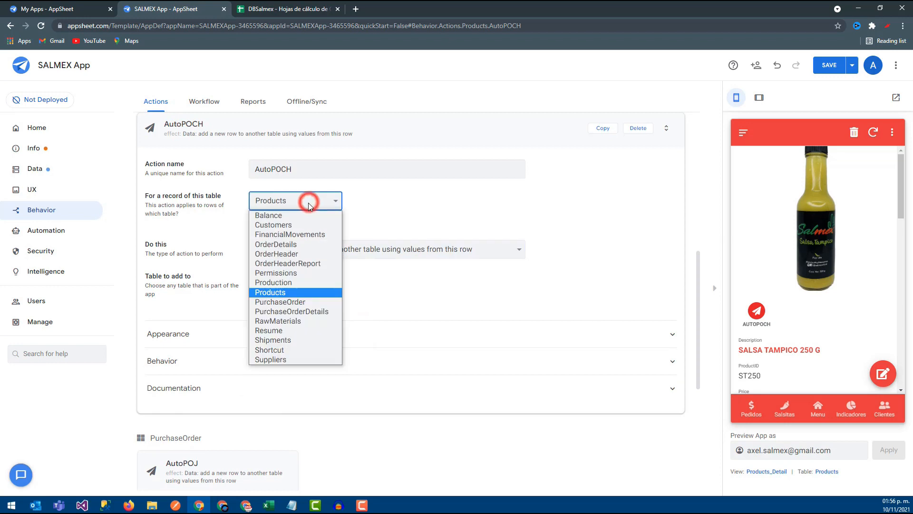
{"action": "left_click", "coordinate": [301, 301]}
- Choose PurchaseOrderDetails as AutoPOCH's table to add to and set its PurchaseOrderID column to the expression [PurchaseOrderID]
{"action": "left_click", "coordinate": [288, 285]}
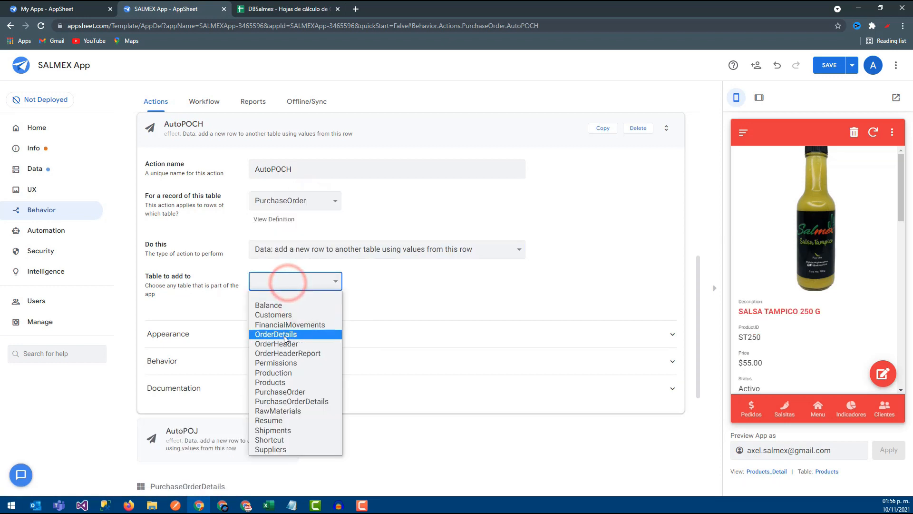
{"action": "left_click", "coordinate": [292, 401]}
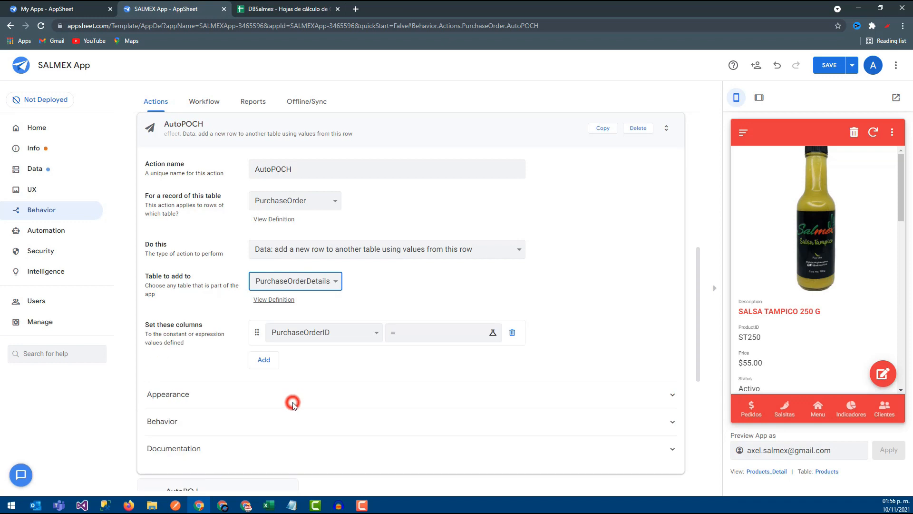
{"action": "left_click", "coordinate": [316, 332]}
{"action": "left_click", "coordinate": [319, 357]}
{"action": "left_click", "coordinate": [419, 334]}
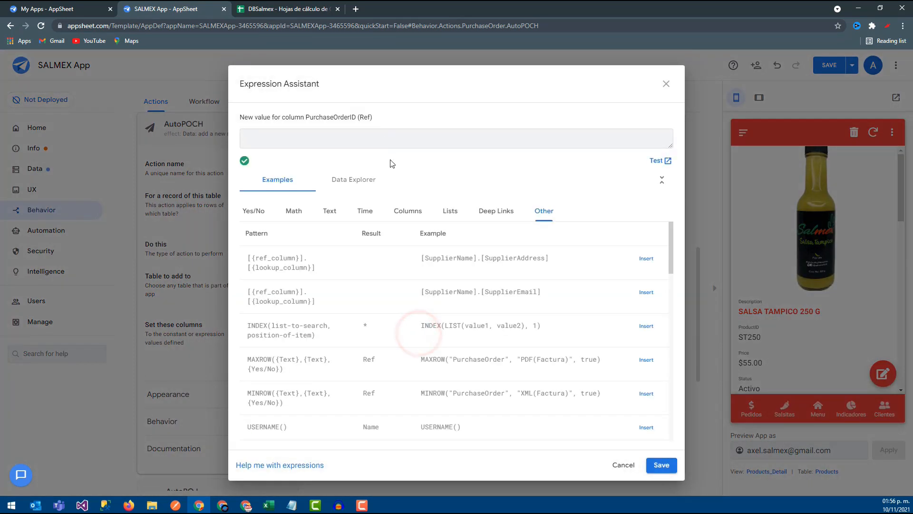
{"action": "left_click", "coordinate": [411, 213]}
{"action": "left_click", "coordinate": [646, 285]}
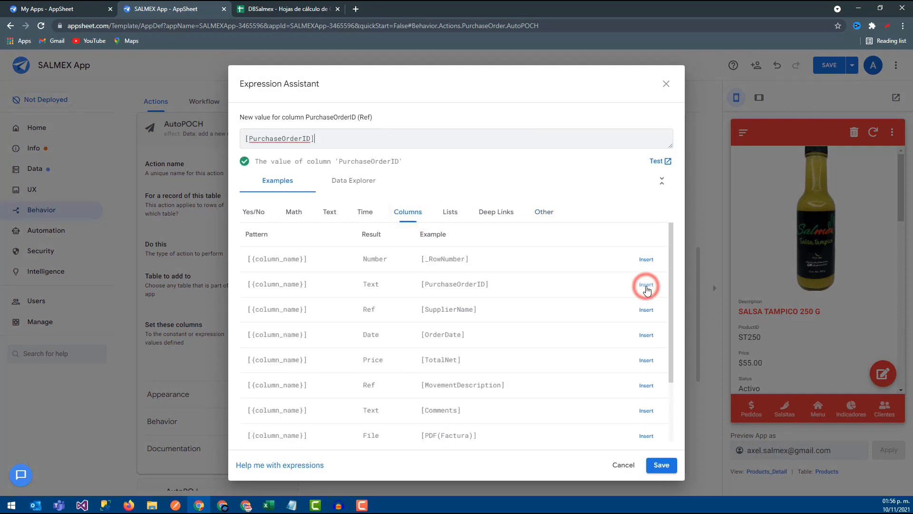
{"action": "left_click", "coordinate": [661, 465]}
- Add Product as the second column in AutoPOCH and set it to CH, checking the code in the RawMaterials sheet
{"action": "left_click", "coordinate": [263, 360]}
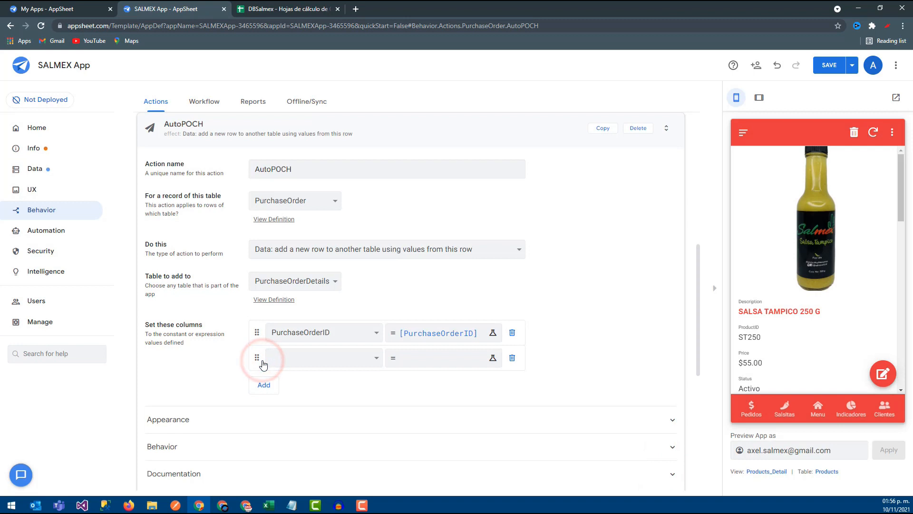
{"action": "left_click", "coordinate": [324, 359]}
{"action": "left_click", "coordinate": [304, 401]}
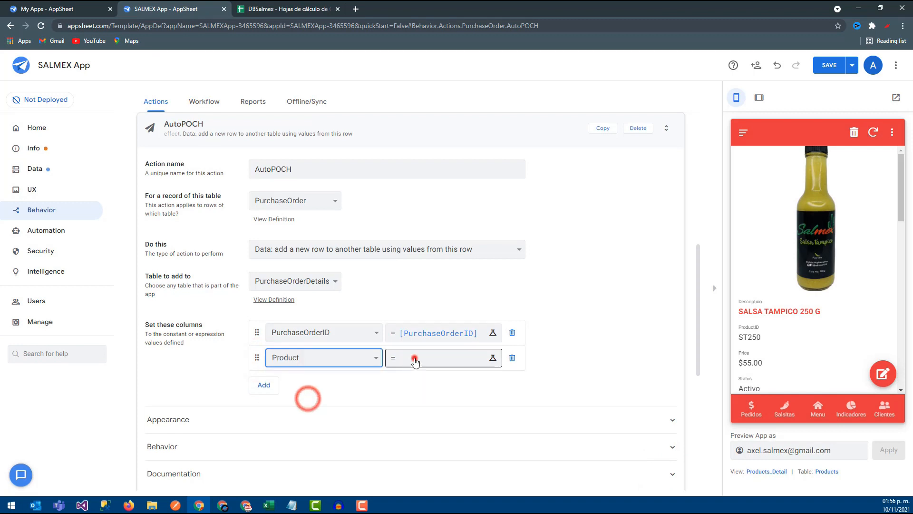
{"action": "left_click", "coordinate": [416, 359]}
{"action": "left_click", "coordinate": [238, 6]}
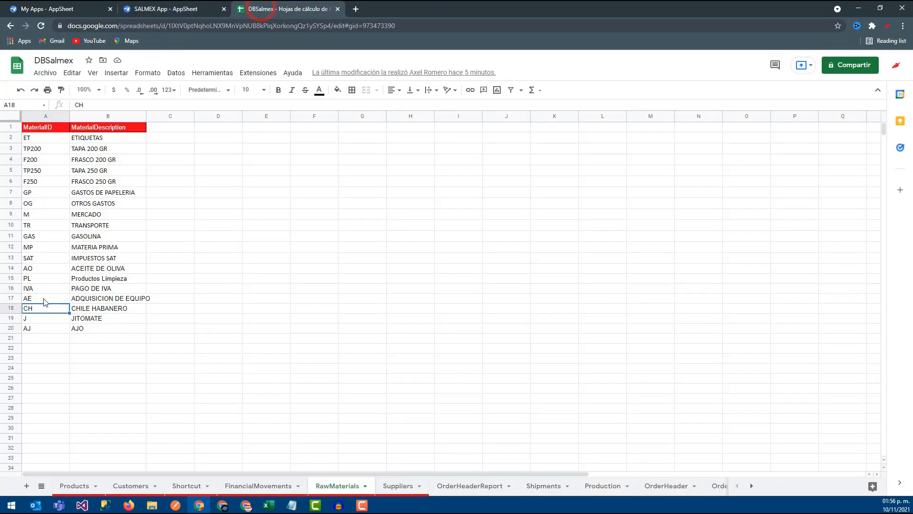
{"action": "left_click", "coordinate": [179, 4]}
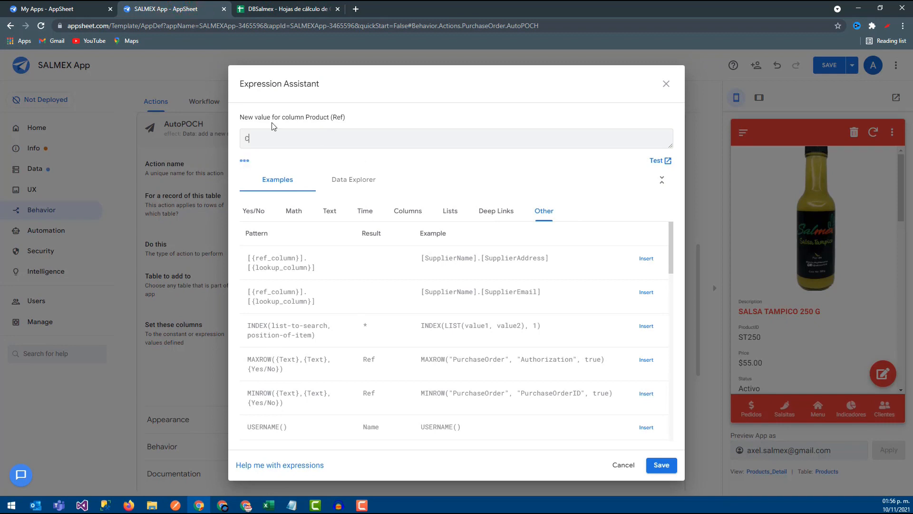
{"action": "left_click", "coordinate": [661, 465]}
- Add Quantity as the third column to set in AutoPOCH and save its value as 2
{"action": "left_click", "coordinate": [260, 383]}
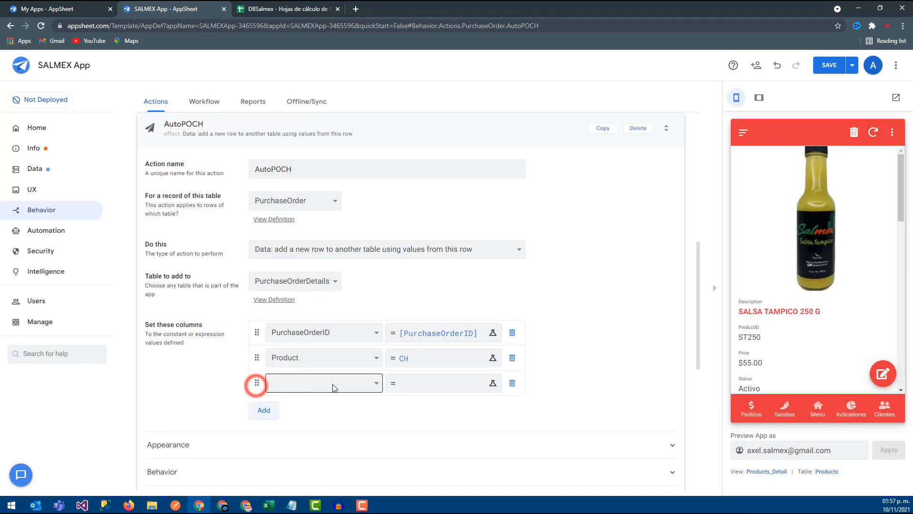
{"action": "left_click", "coordinate": [372, 383]}
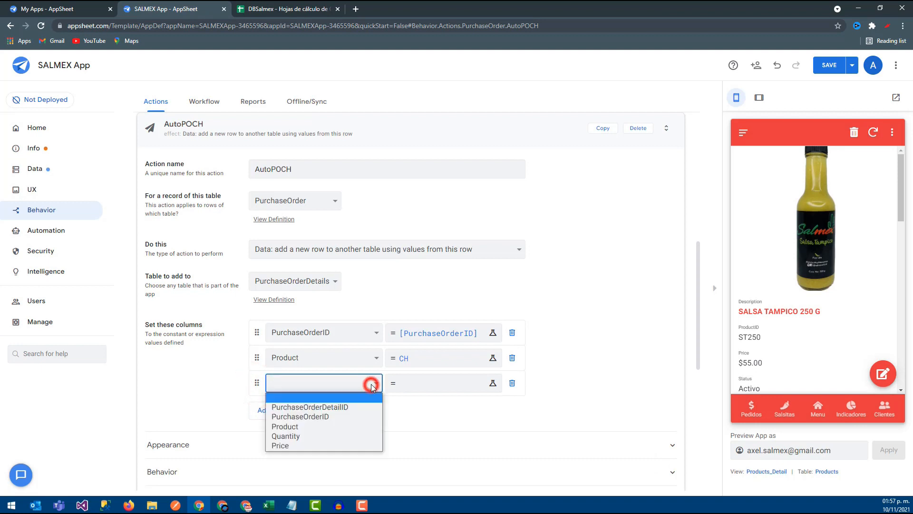
{"action": "left_click", "coordinate": [352, 435]}
{"action": "left_click", "coordinate": [406, 383]}
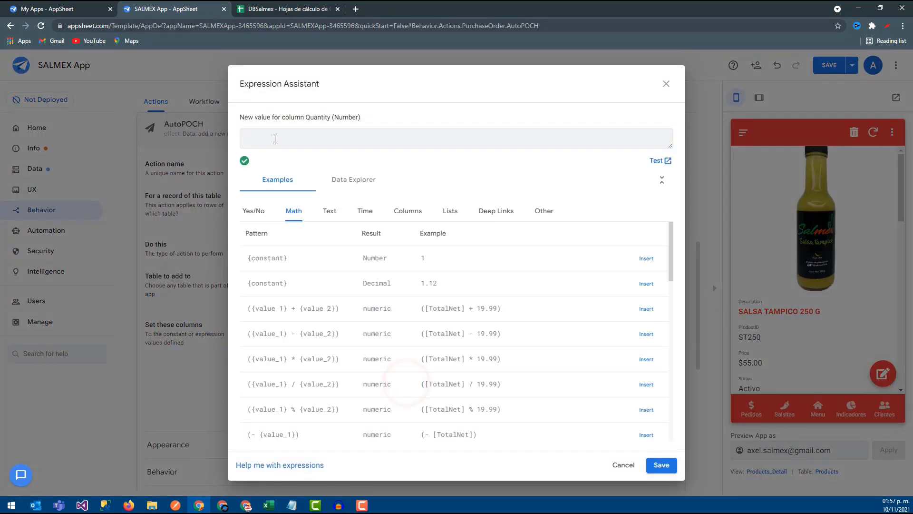
{"action": "left_click", "coordinate": [661, 465]}
- Add Price as the fourth column to set in AutoPOCH with value 0, save the app, and collapse the action
{"action": "left_click", "coordinate": [264, 411]}
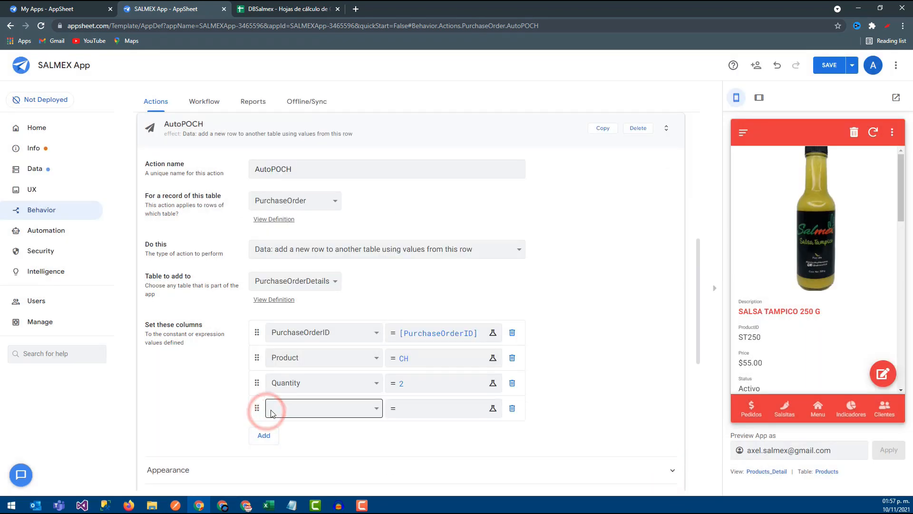
{"action": "left_click", "coordinate": [268, 414]}
{"action": "left_click", "coordinate": [294, 472]}
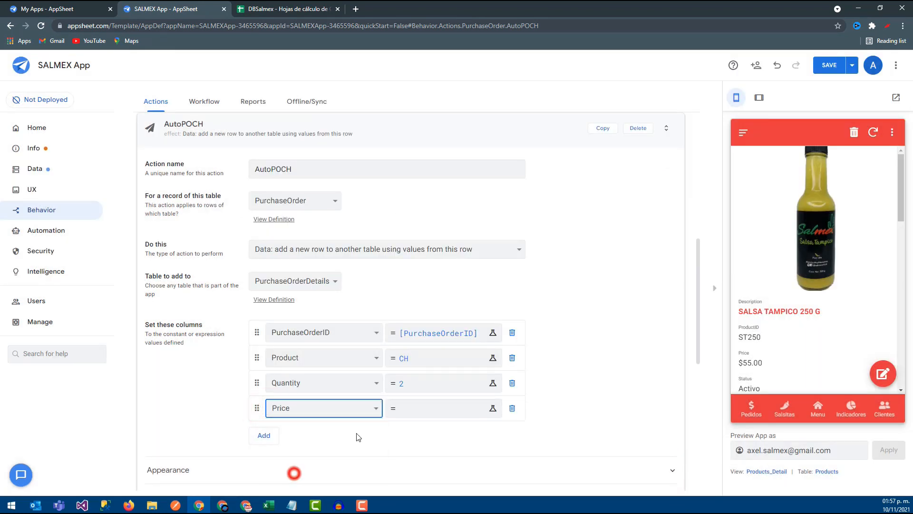
{"action": "left_click", "coordinate": [396, 408]}
{"action": "type", "text": "0"}
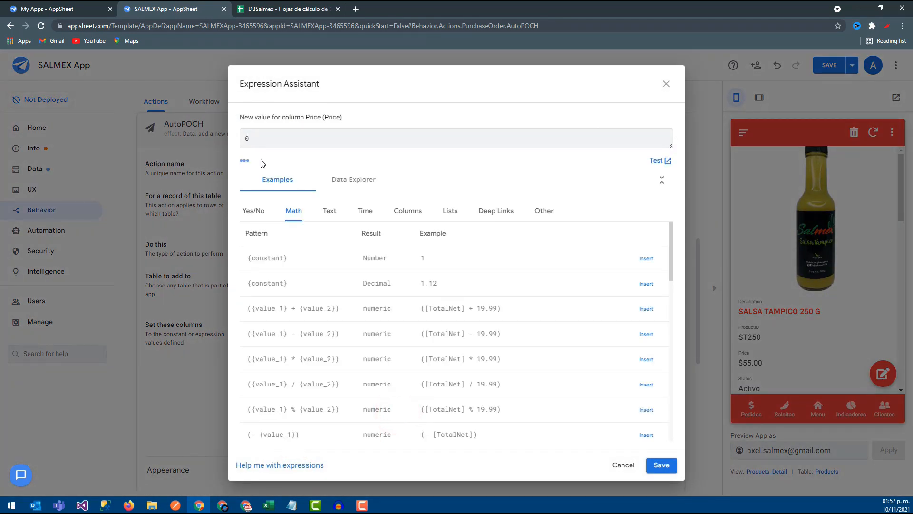
{"action": "left_click", "coordinate": [674, 467]}
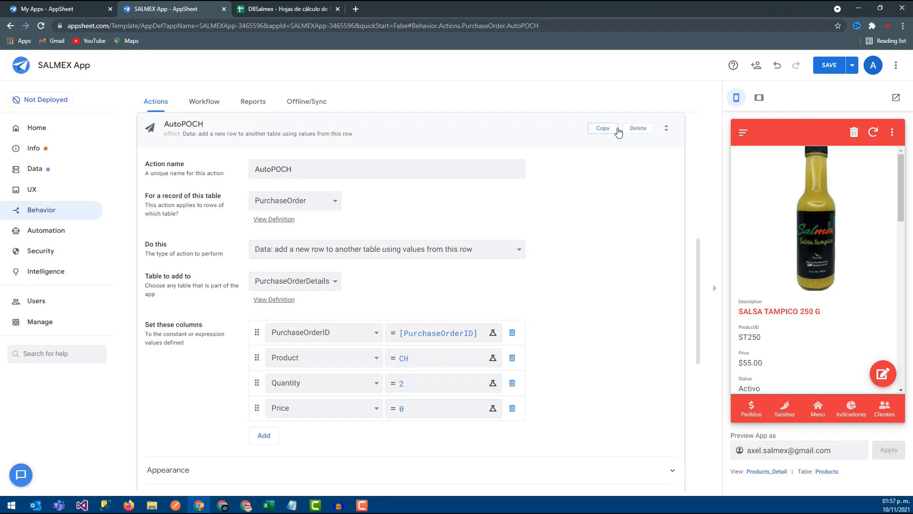
{"action": "left_click", "coordinate": [821, 69]}
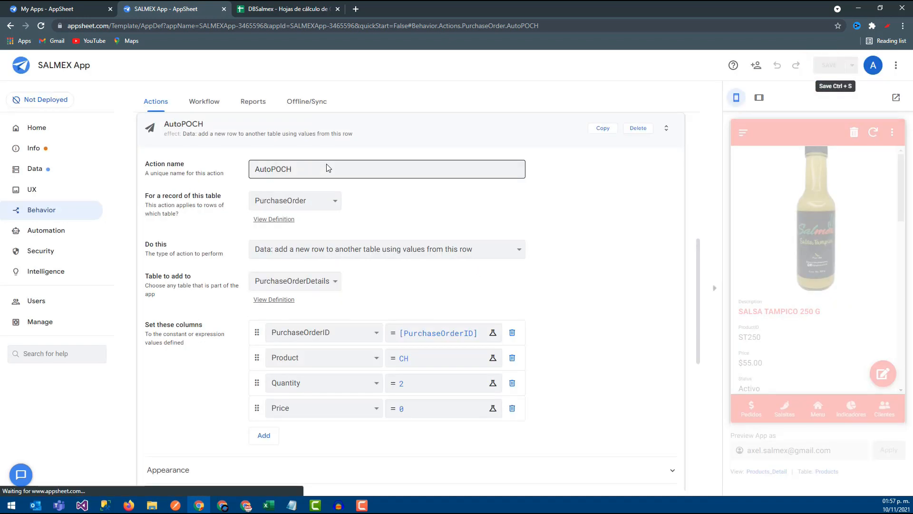
{"action": "left_click", "coordinate": [200, 127]}
{"action": "left_click", "coordinate": [150, 126]}
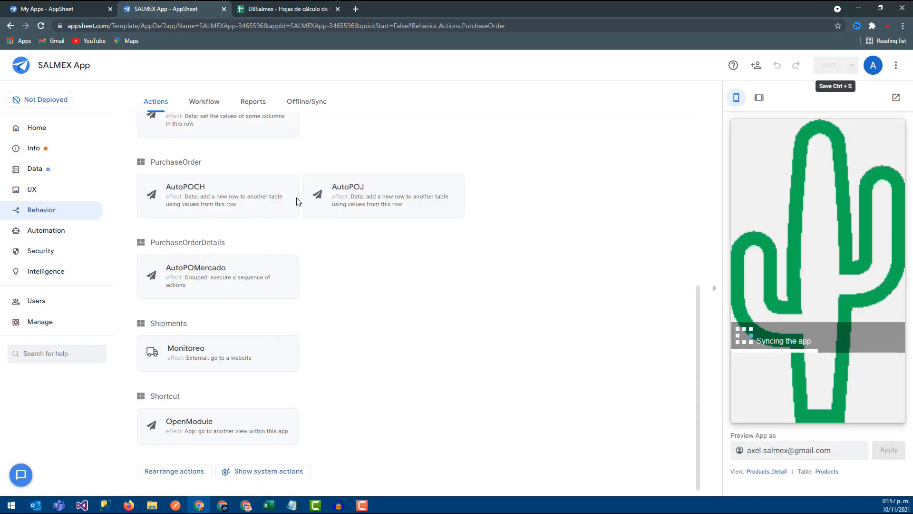
- Create a new action named AutoPOAJ, checking the code for AJO in the RawMaterials sheet
{"action": "scroll", "coordinate": [172, 202], "scroll_direction": "up", "scroll_amount": 1}
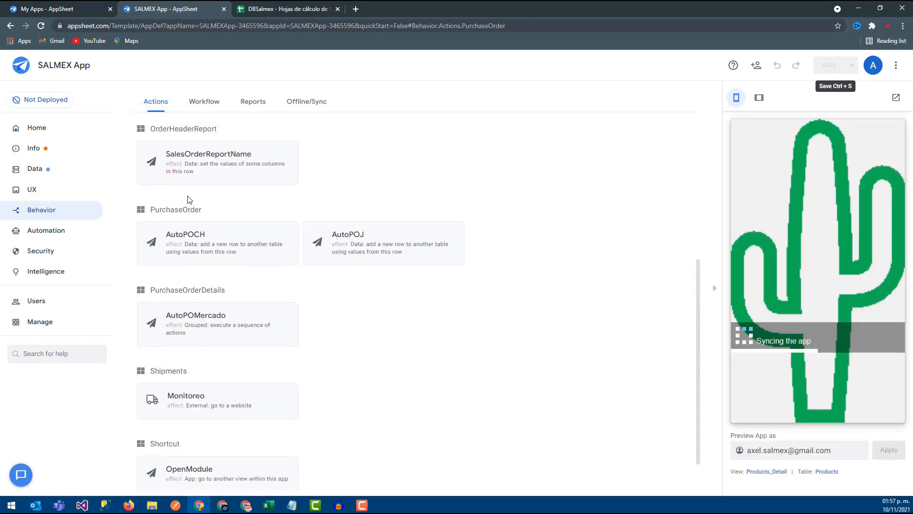
{"action": "scroll", "coordinate": [188, 200], "scroll_direction": "up", "scroll_amount": 4}
{"action": "left_click", "coordinate": [171, 172]}
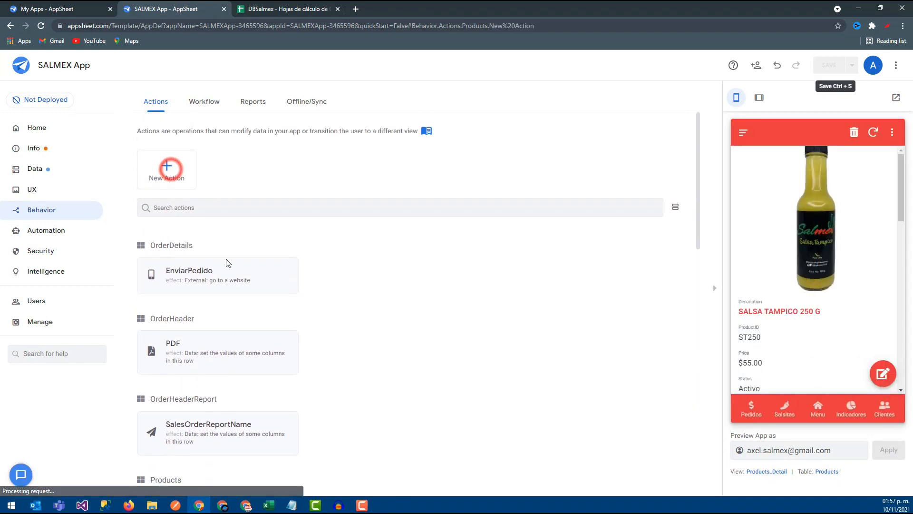
{"action": "triple_click", "coordinate": [307, 170]}
{"action": "type", "text": "AutoPO"}
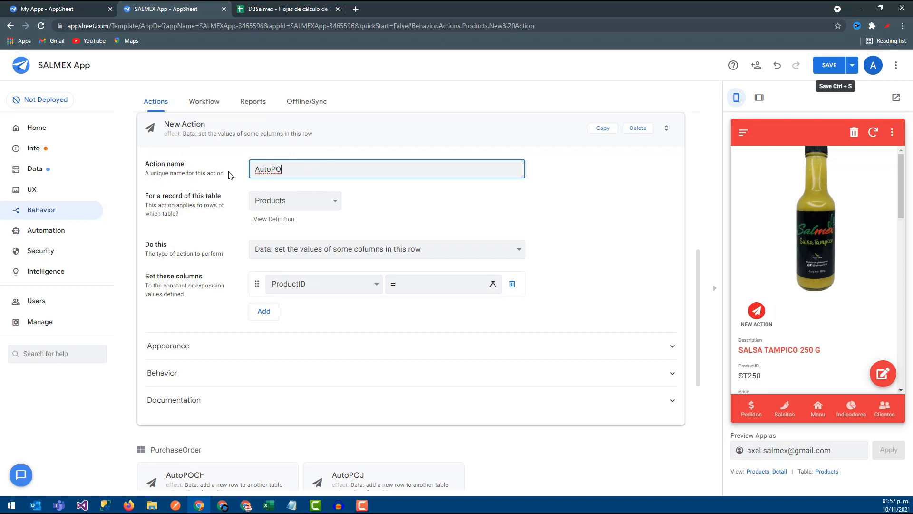
{"action": "left_click", "coordinate": [304, 5]}
{"action": "left_click", "coordinate": [31, 338]}
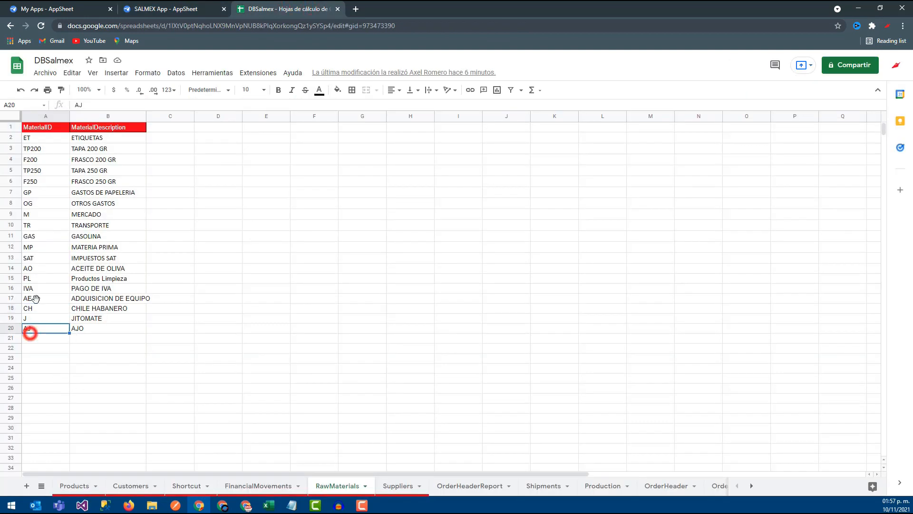
{"action": "left_click", "coordinate": [164, 8]}
{"action": "type", "text": "AutoPOAJ"}
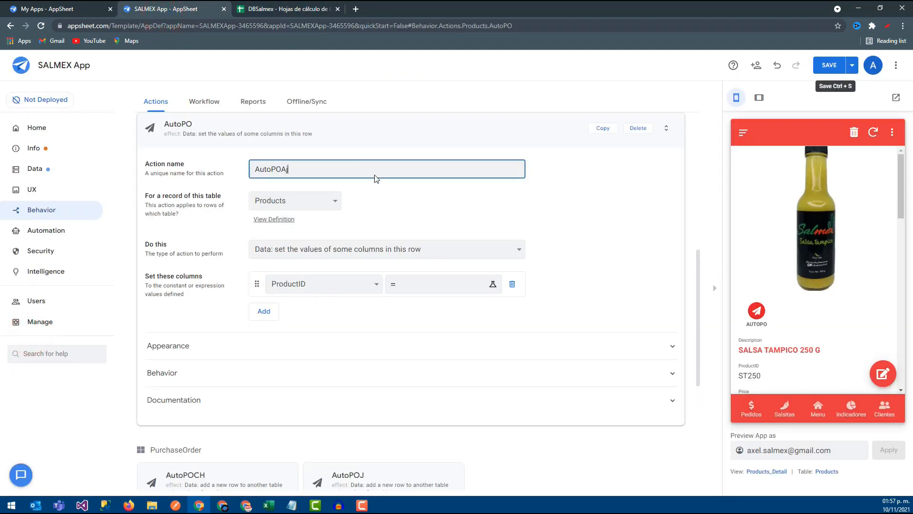
- Set AutoPOAJ's type to Data: add a new row to another table using values from this row, and its source table to PurchaseOrder
{"action": "left_click", "coordinate": [317, 248]}
{"action": "left_click", "coordinate": [345, 332]}
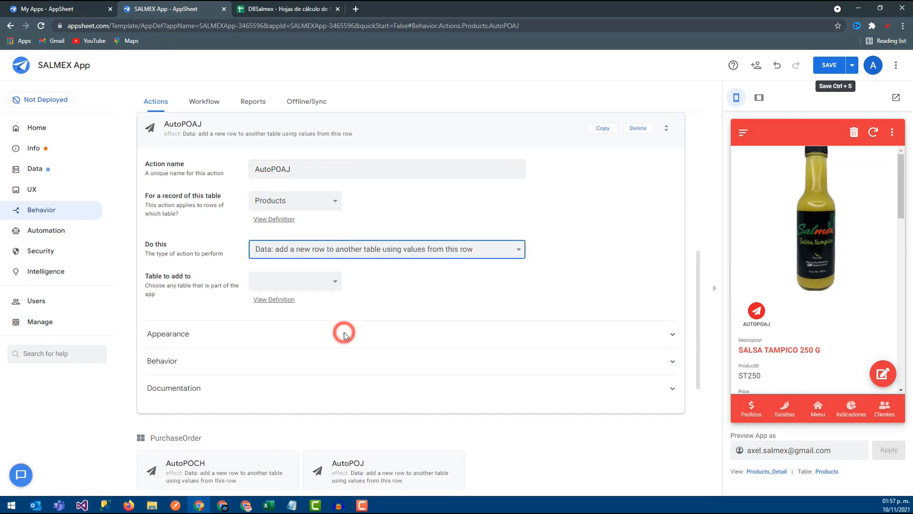
{"action": "left_click", "coordinate": [303, 202]}
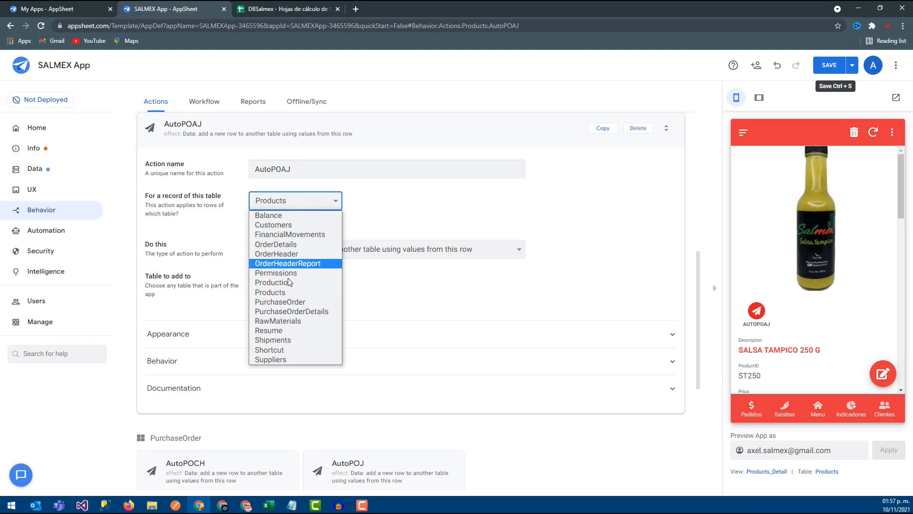
{"action": "left_click", "coordinate": [280, 302]}
- Choose PurchaseOrderDetails as AutoPOAJ's table to add to and set its PurchaseOrderID column to the expression [PurchaseOrderID]
{"action": "left_click", "coordinate": [293, 282]}
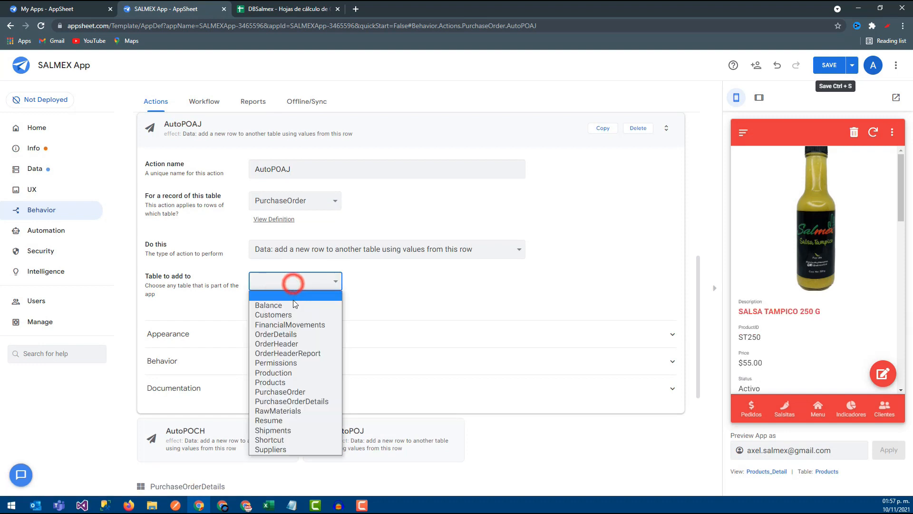
{"action": "left_click", "coordinate": [292, 401]}
{"action": "left_click", "coordinate": [300, 335]}
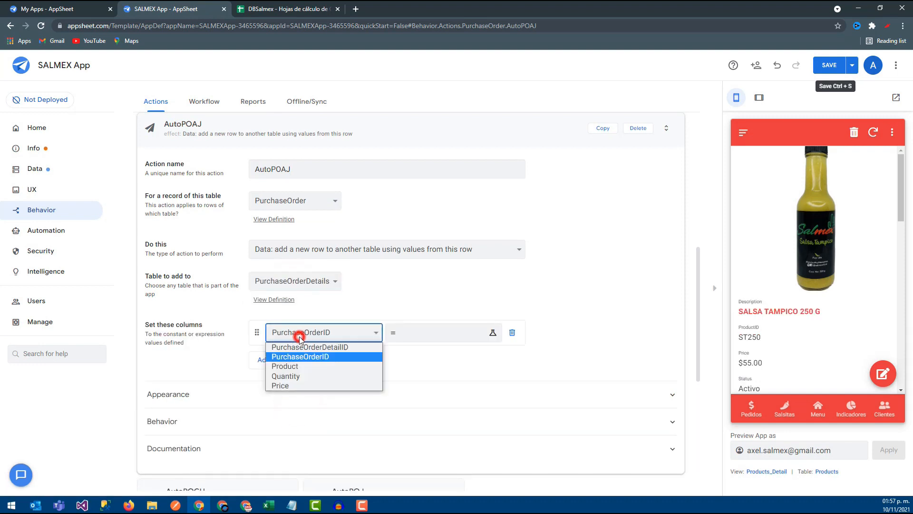
{"action": "left_click", "coordinate": [300, 357]}
{"action": "left_click", "coordinate": [492, 333]}
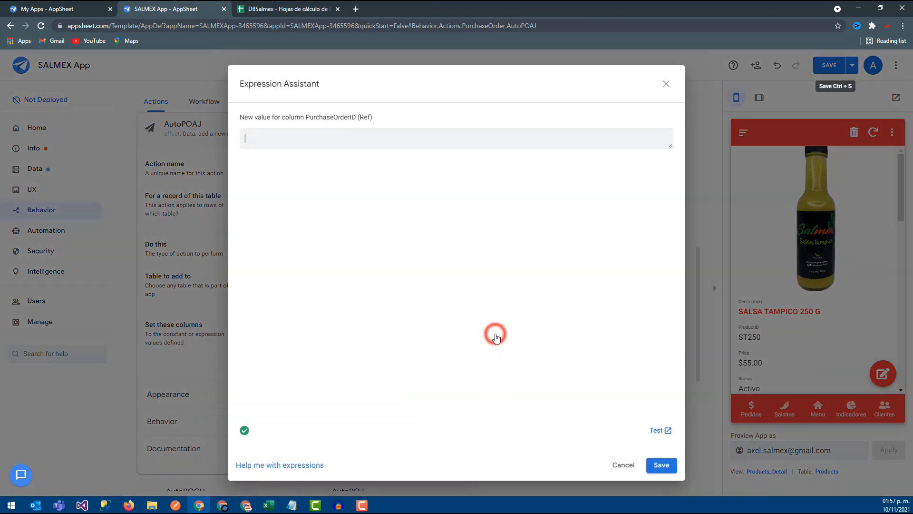
{"action": "left_click", "coordinate": [451, 212]}
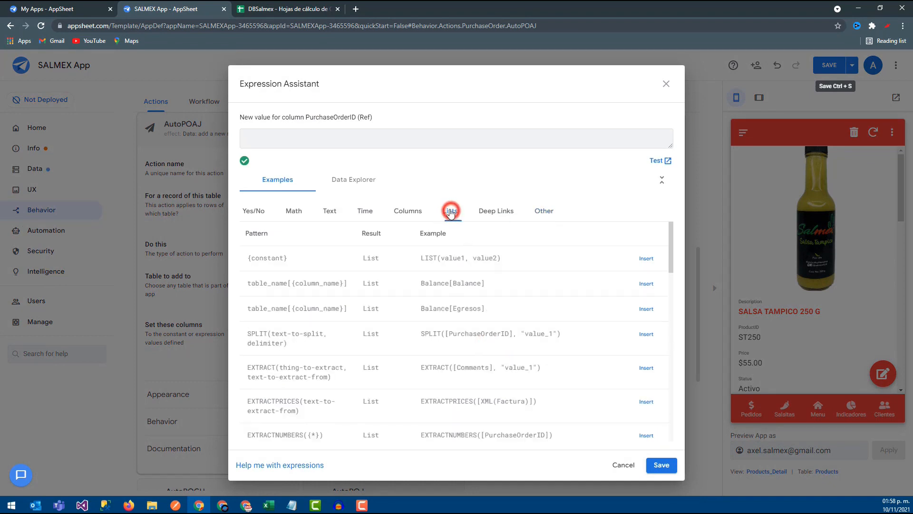
{"action": "left_click", "coordinate": [408, 211]}
{"action": "left_click", "coordinate": [645, 284]}
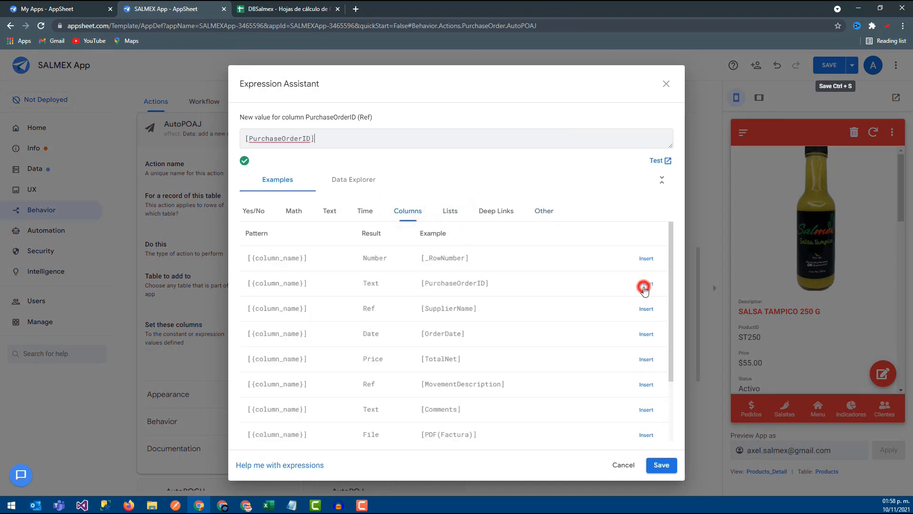
{"action": "left_click", "coordinate": [670, 466]}
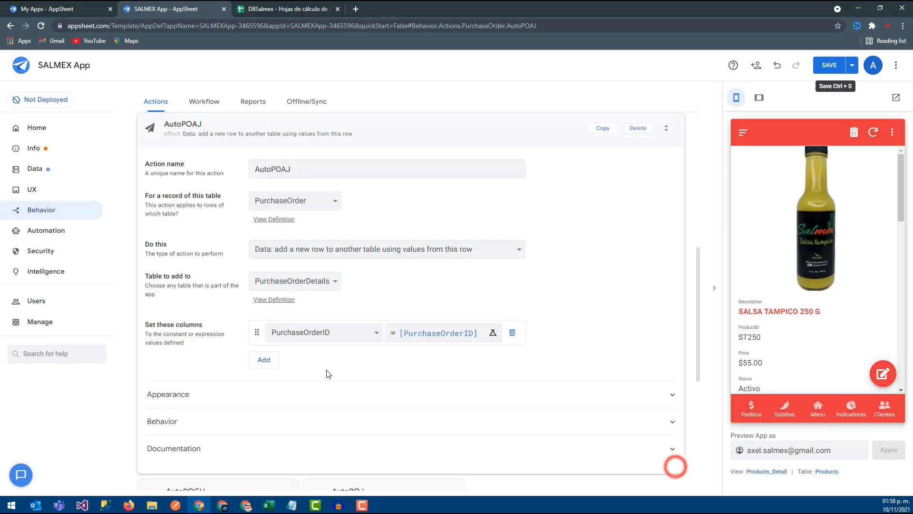
- Add Product as the second column to set in AutoPOAJ and save its value as AJ
{"action": "left_click", "coordinate": [263, 360]}
{"action": "left_click", "coordinate": [293, 359]}
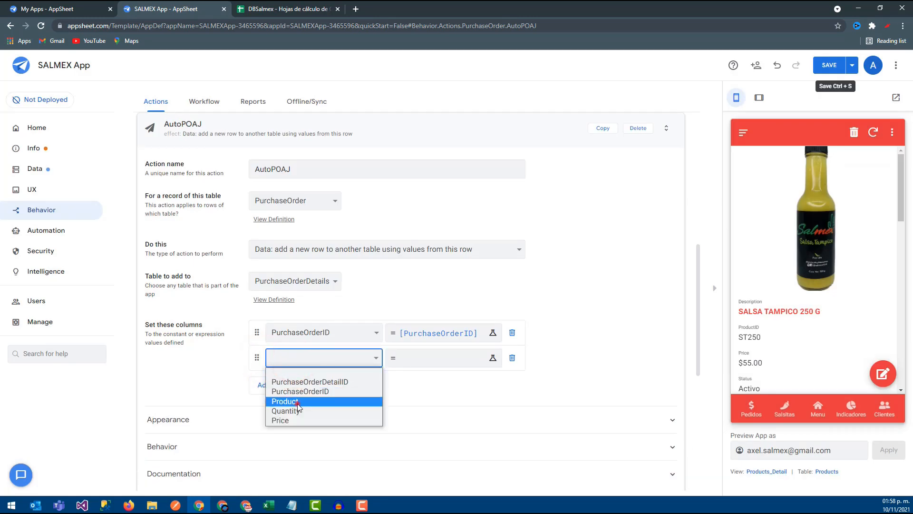
{"action": "left_click", "coordinate": [298, 401]}
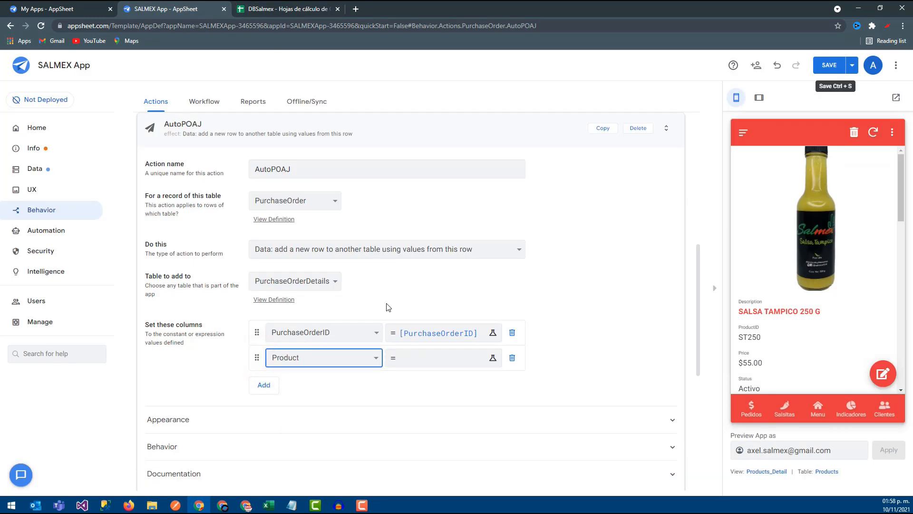
{"action": "left_click", "coordinate": [407, 357]}
{"action": "type", "text": "AJ"}
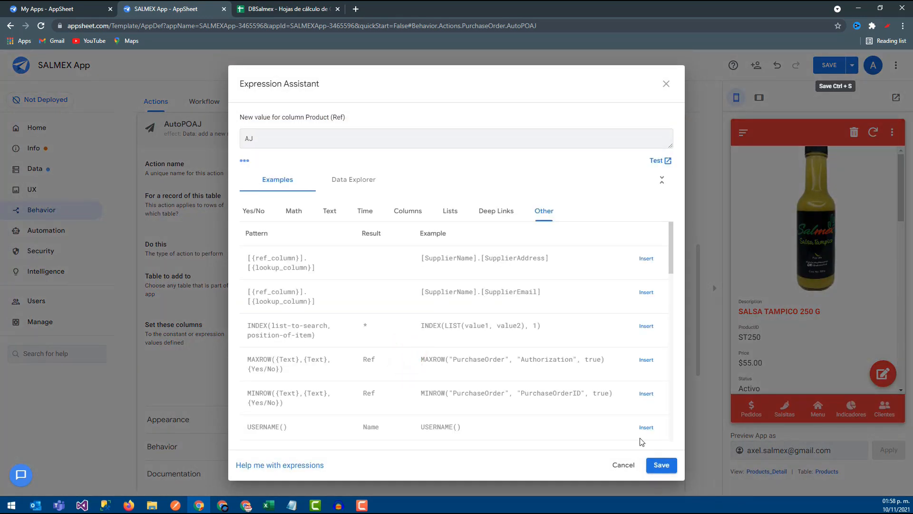
{"action": "left_click", "coordinate": [661, 465]}
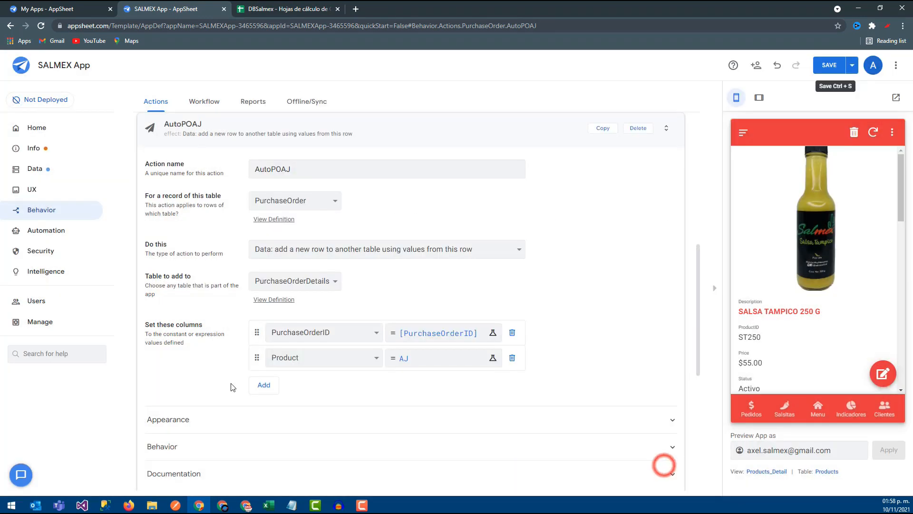
- Add Quantity as the third column to set in AutoPOAJ and save its value as 1
{"action": "left_click", "coordinate": [252, 384]}
{"action": "left_click", "coordinate": [274, 381]}
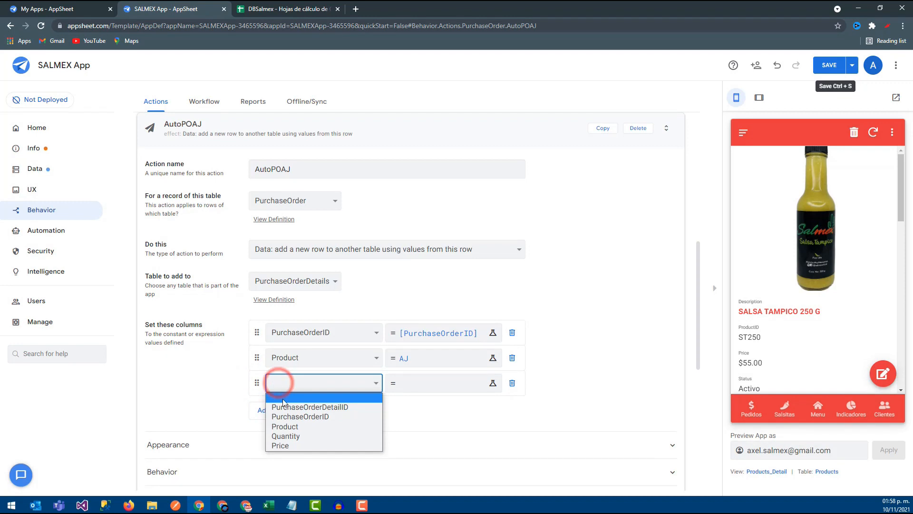
{"action": "left_click", "coordinate": [291, 437]}
{"action": "left_click", "coordinate": [408, 384]}
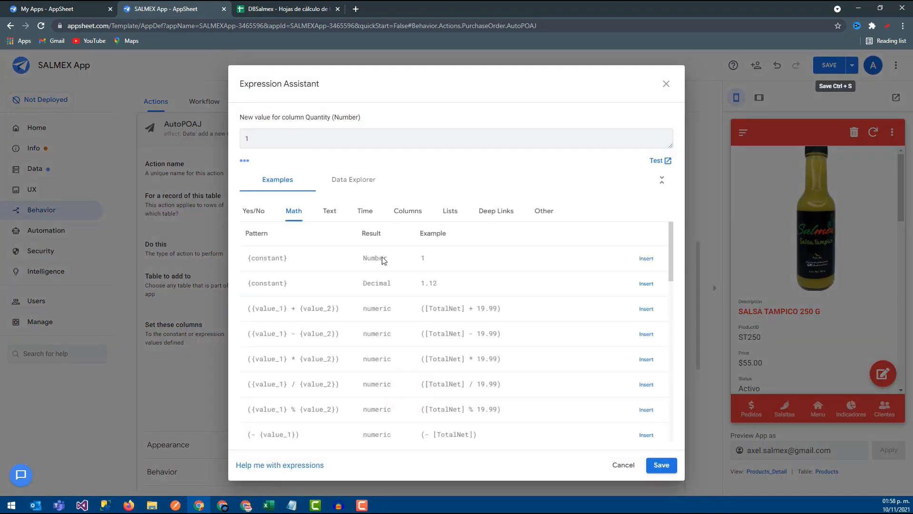
{"action": "left_click", "coordinate": [668, 471]}
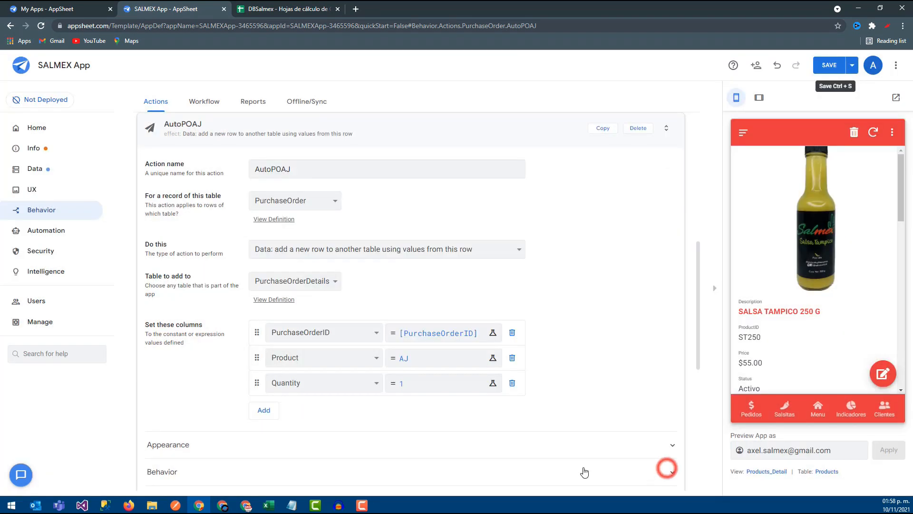
- Add Price as the fourth column to set in AutoPOAJ with value 0, save the app, and collapse the action
{"action": "left_click", "coordinate": [265, 410]}
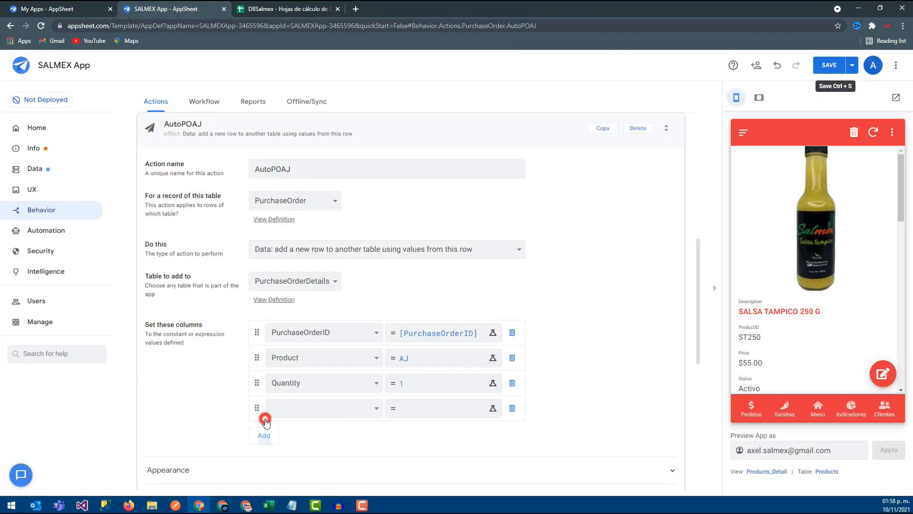
{"action": "left_click", "coordinate": [292, 408]}
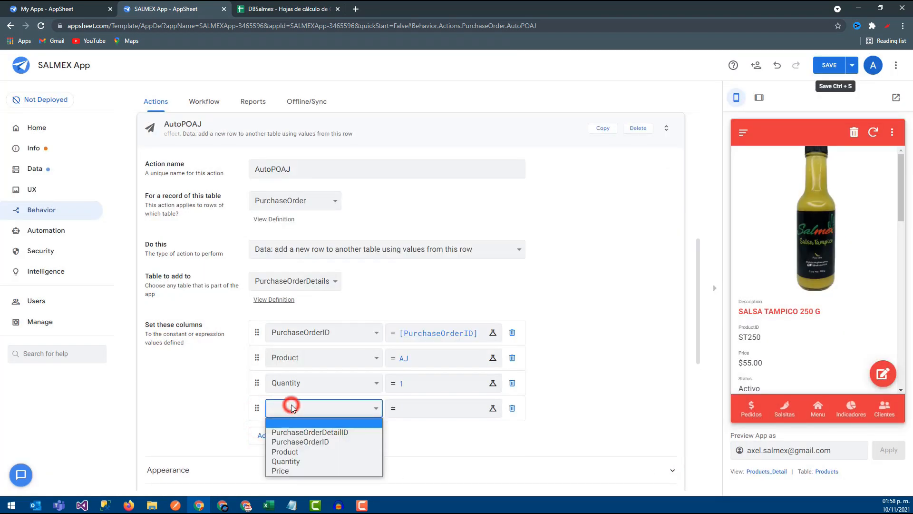
{"action": "left_click", "coordinate": [304, 471]}
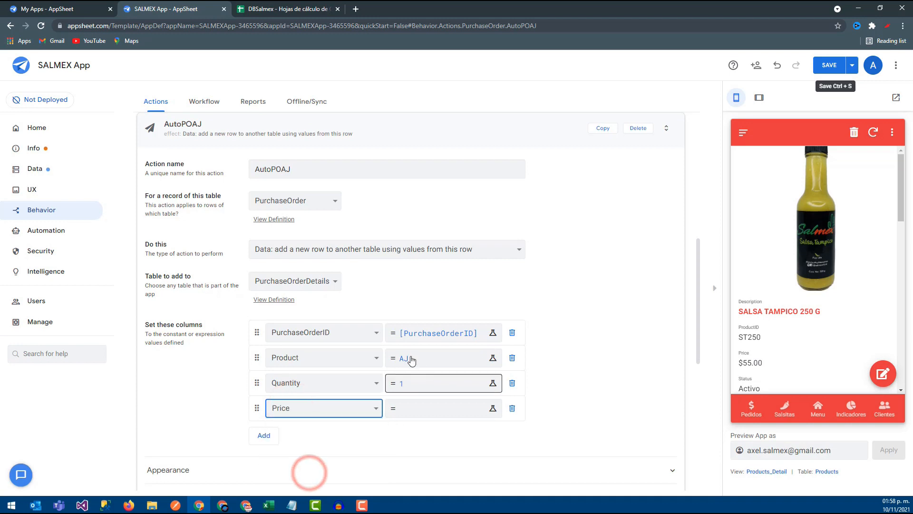
{"action": "left_click", "coordinate": [397, 406]}
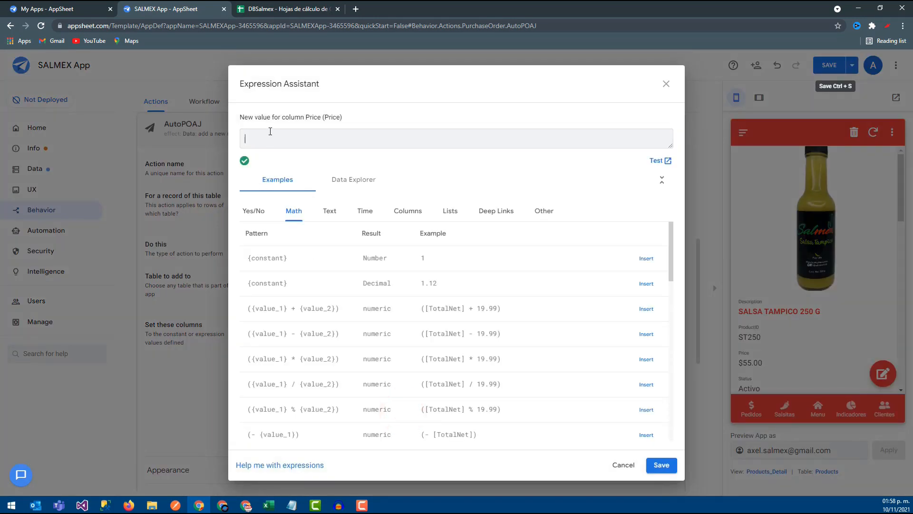
{"action": "type", "text": "0"}
{"action": "left_click", "coordinate": [647, 462]}
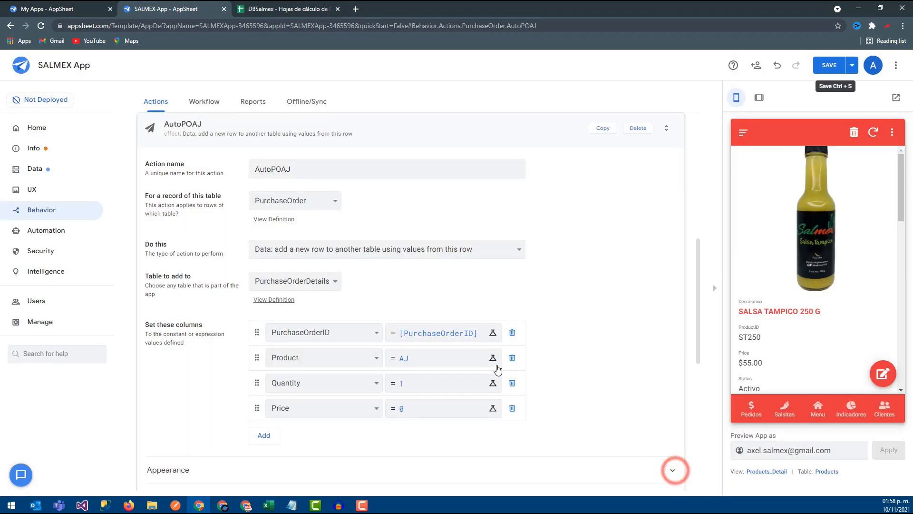
{"action": "left_click", "coordinate": [839, 65]}
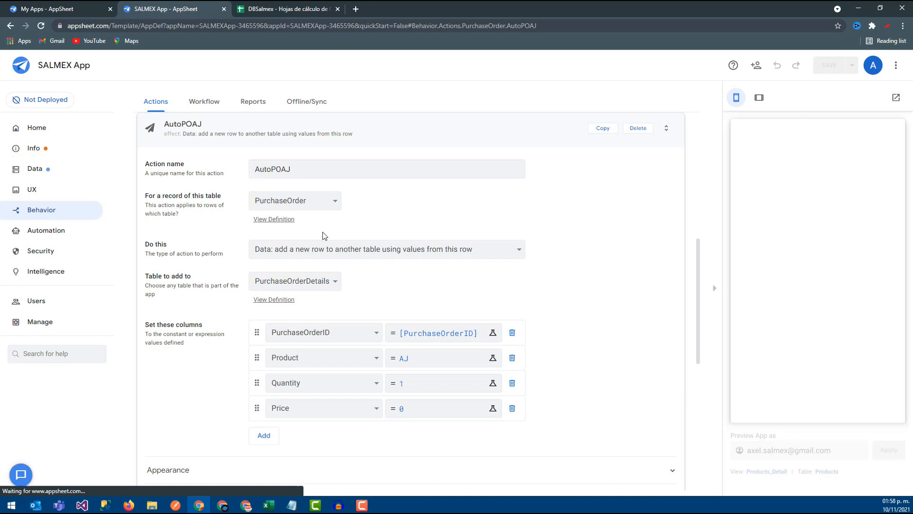
{"action": "left_click", "coordinate": [220, 124]}
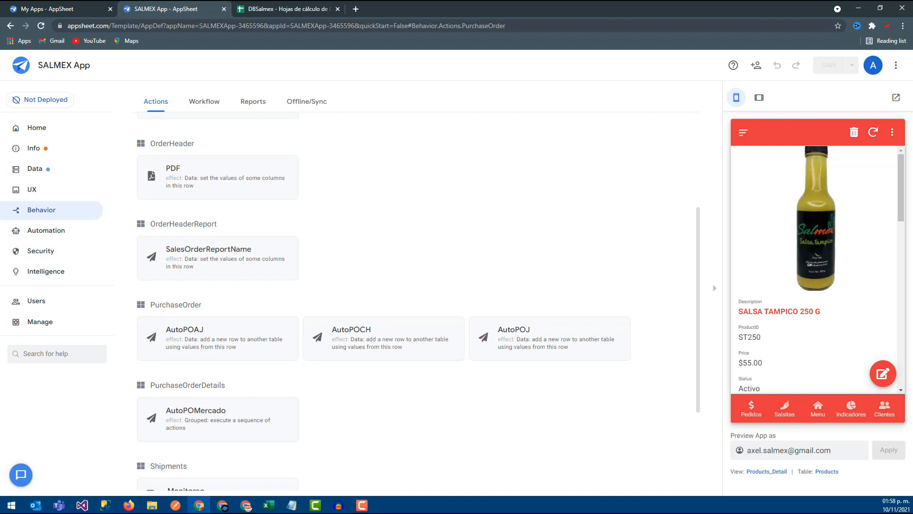
- Set the AutoPOMercado action to apply to records of the PurchaseOrder table and save the app
{"action": "key", "text": "alt+Tab"}
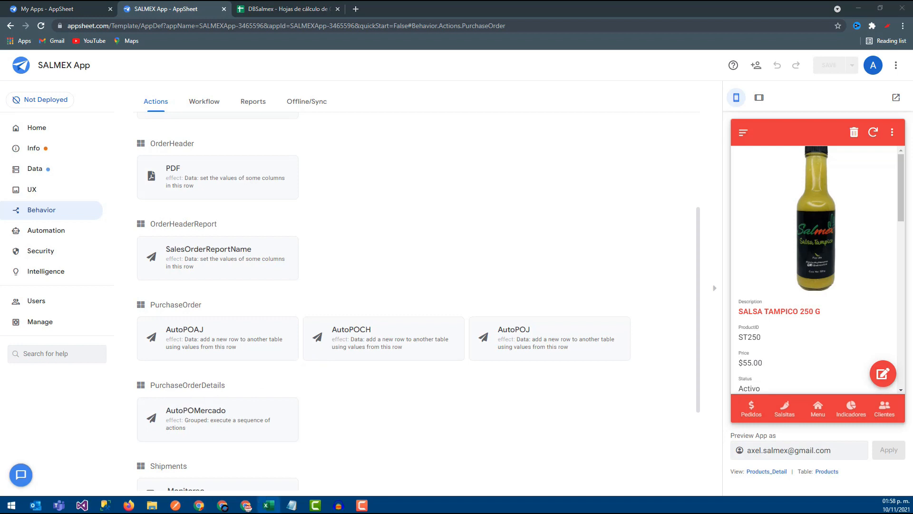
{"action": "left_click", "coordinate": [219, 418]}
{"action": "left_click", "coordinate": [291, 200]}
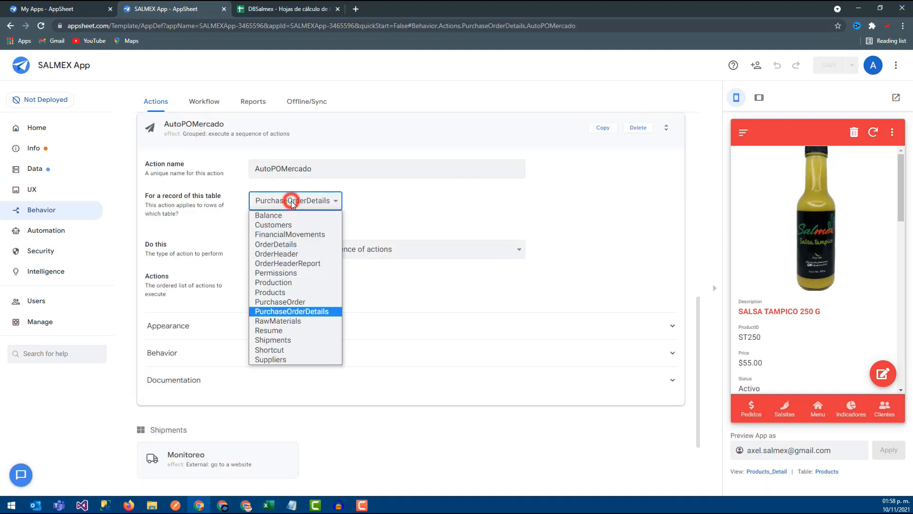
{"action": "left_click", "coordinate": [280, 302]}
{"action": "left_click", "coordinate": [824, 68]}
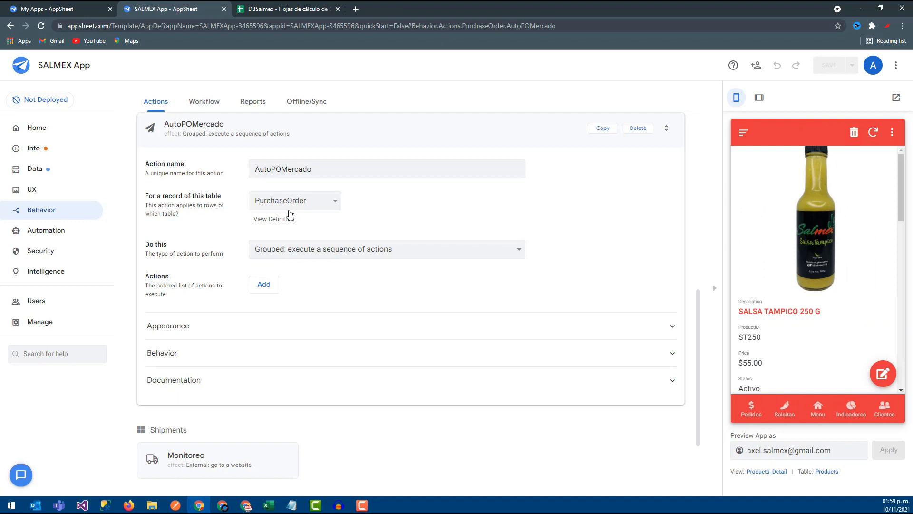
- Add AutoPOJ and AutoPOCH as the first two actions executed by the grouped AutoPOMercado action
{"action": "left_click", "coordinate": [269, 288]}
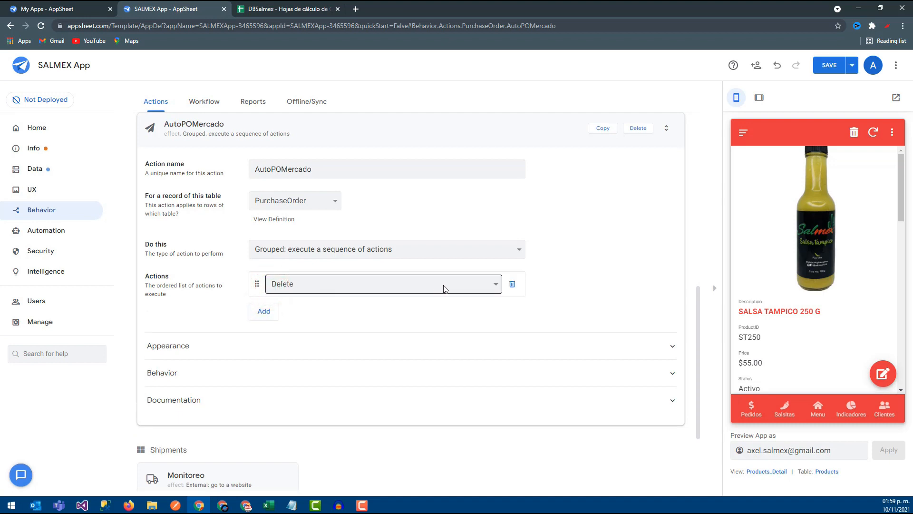
{"action": "left_click", "coordinate": [473, 285]}
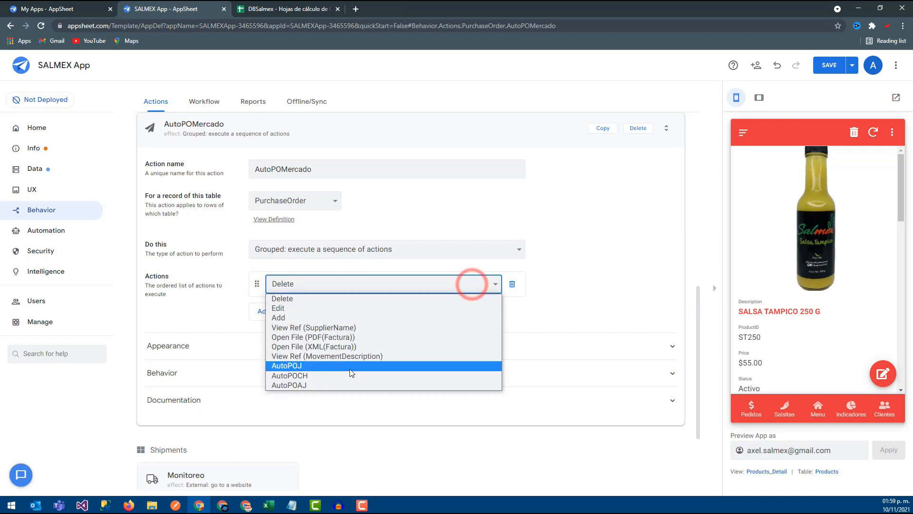
{"action": "left_click", "coordinate": [326, 365]}
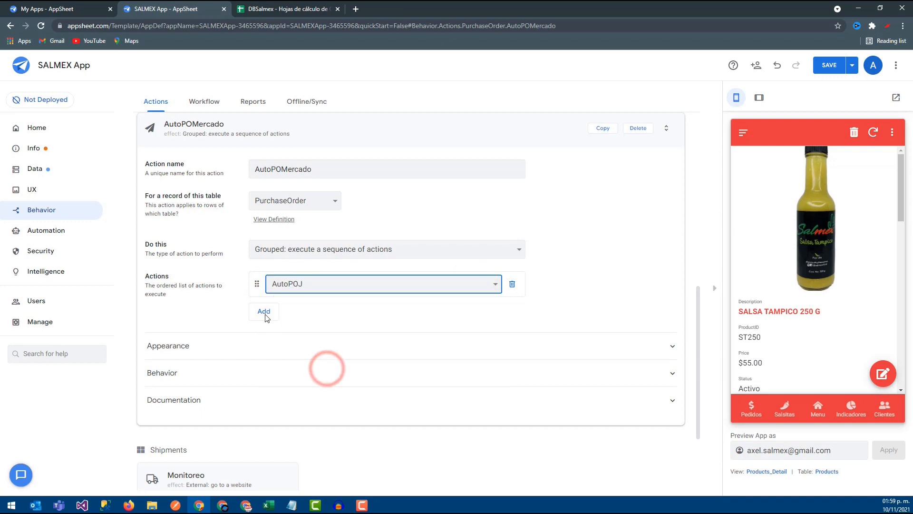
{"action": "left_click", "coordinate": [264, 312]}
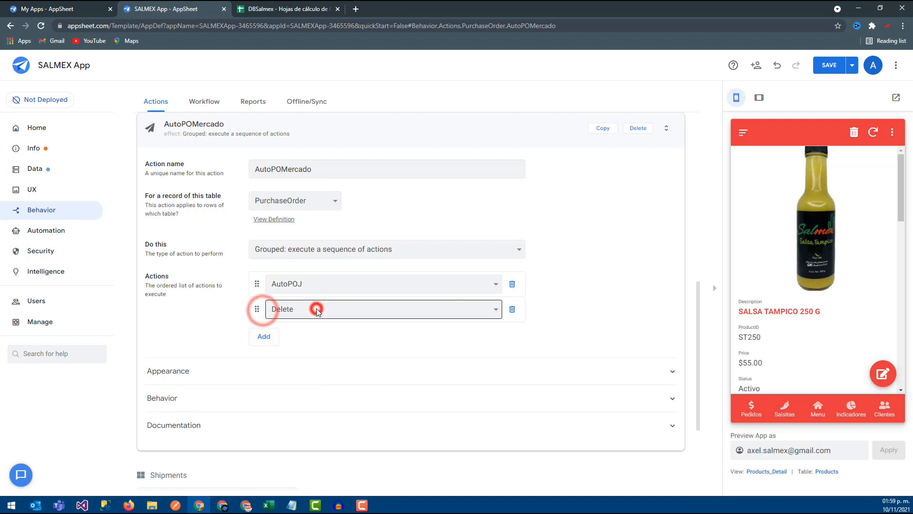
{"action": "left_click", "coordinate": [313, 310]}
{"action": "left_click", "coordinate": [289, 401]}
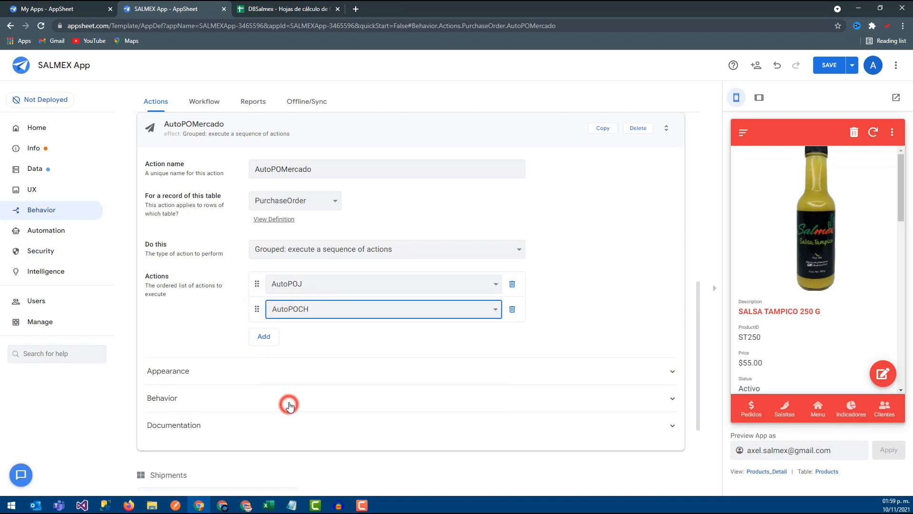
- Add AutoPOAJ as the third action in AutoPOMercado's sequence, save the app, and collapse the action
{"action": "left_click", "coordinate": [265, 338]}
{"action": "left_click", "coordinate": [267, 339]}
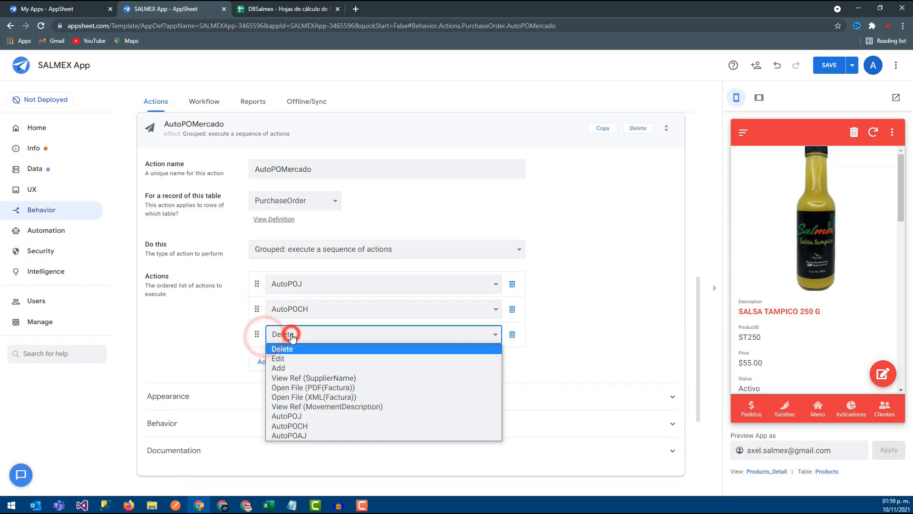
{"action": "left_click", "coordinate": [298, 432]}
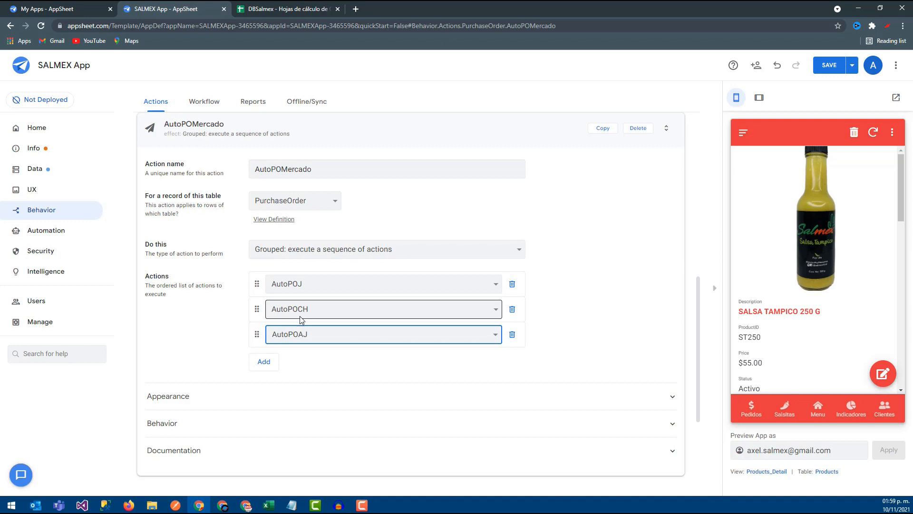
{"action": "left_click", "coordinate": [822, 73]}
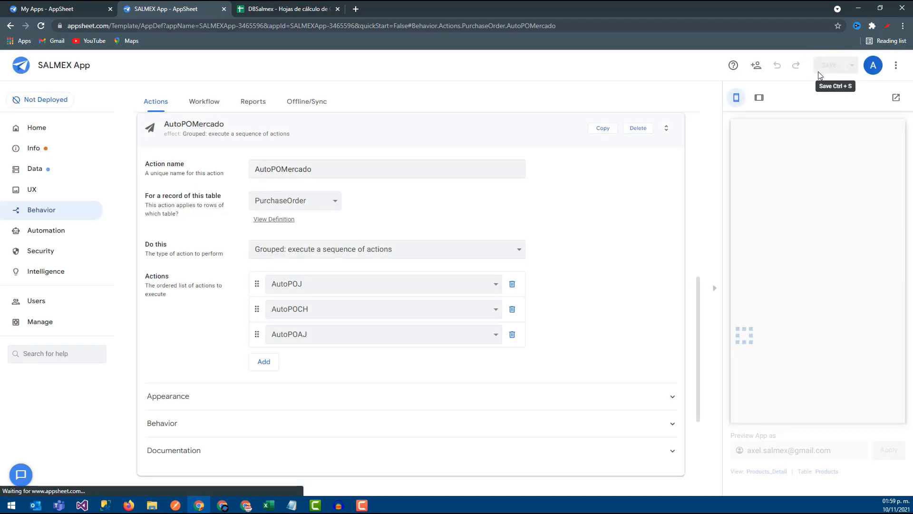
{"action": "left_click", "coordinate": [184, 125]}
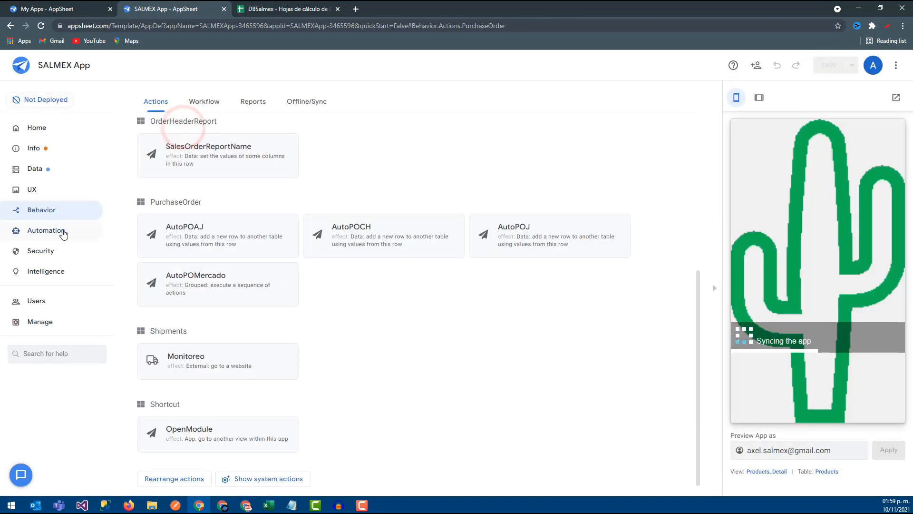
- Create a custom automation bot named AutoPOMercado
{"action": "left_click", "coordinate": [63, 233]}
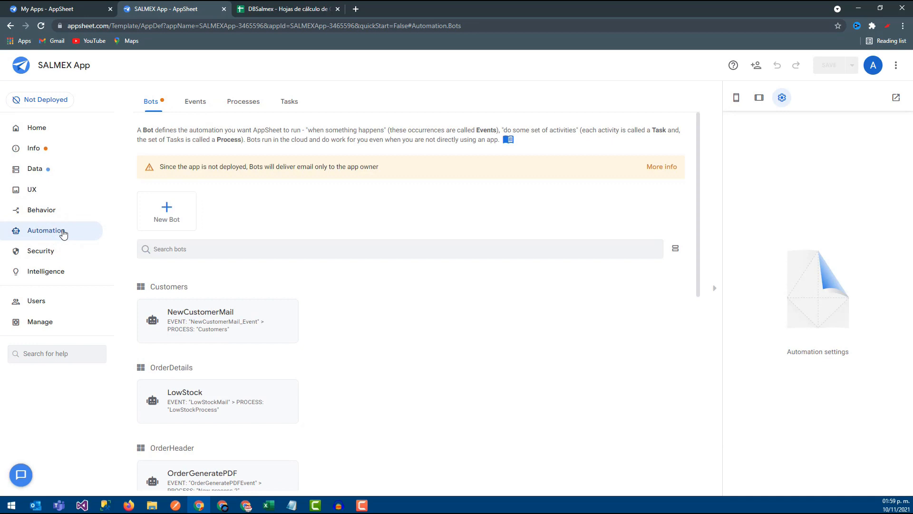
{"action": "left_click", "coordinate": [172, 217]}
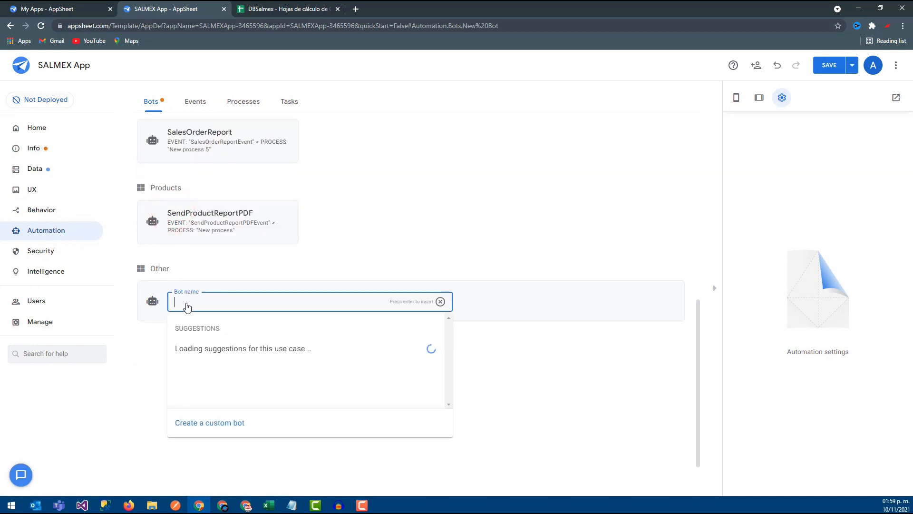
{"action": "key", "text": "alt+Tab"}
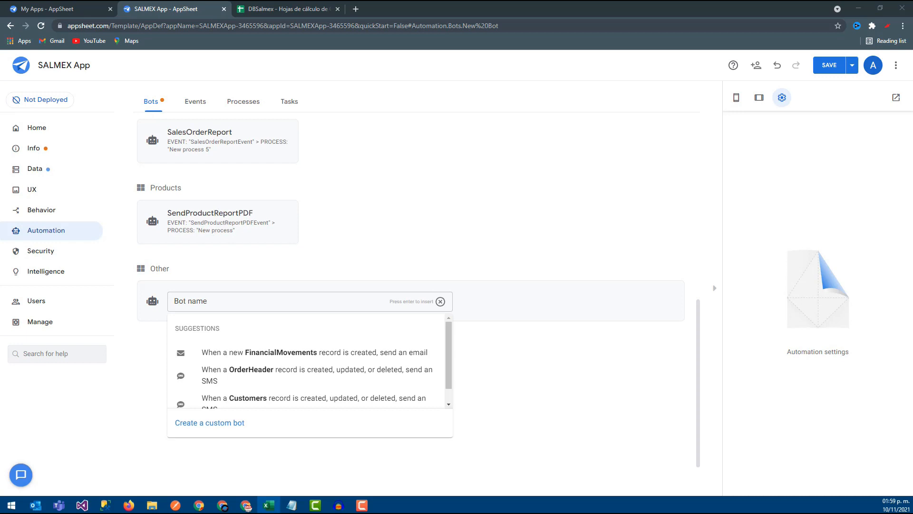
{"action": "left_click", "coordinate": [190, 301]}
{"action": "type", "text": "AutoPOMercado"}
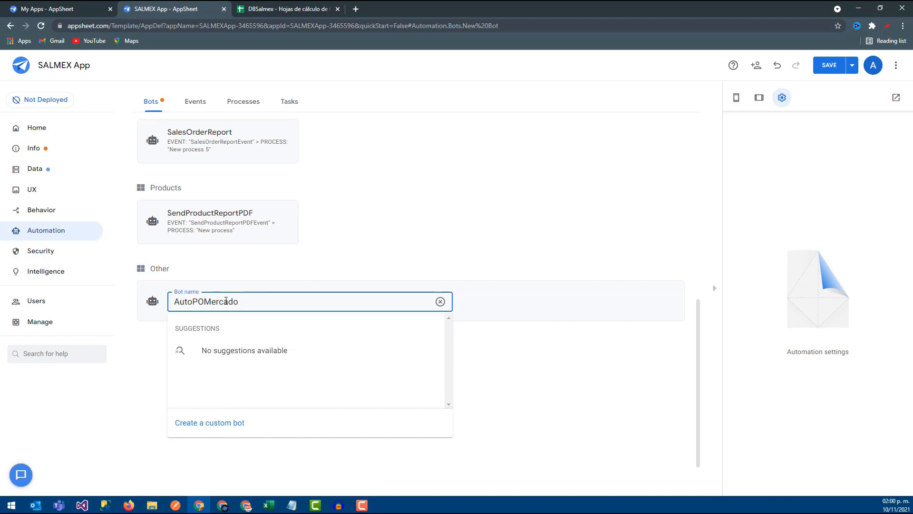
{"action": "left_click", "coordinate": [218, 421]}
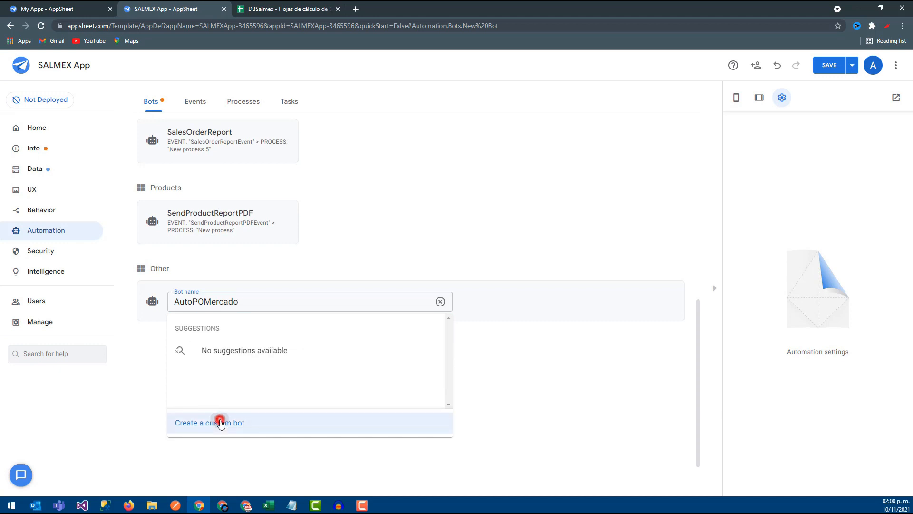
- Add a custom event to the AutoPOMercado bot and name it AutoPOEvent
{"action": "left_click", "coordinate": [403, 195]}
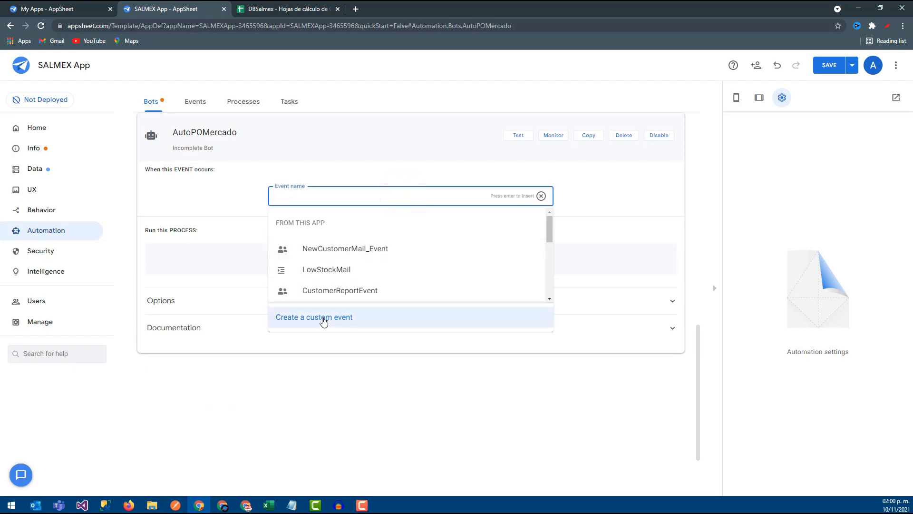
{"action": "left_click", "coordinate": [323, 318]}
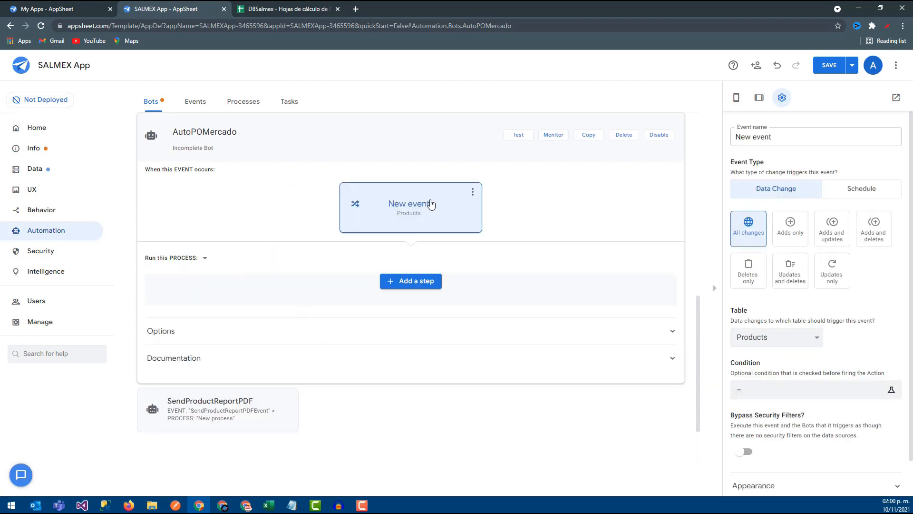
{"action": "triple_click", "coordinate": [789, 136]}
{"action": "type", "text": "AutoPOEvent"}
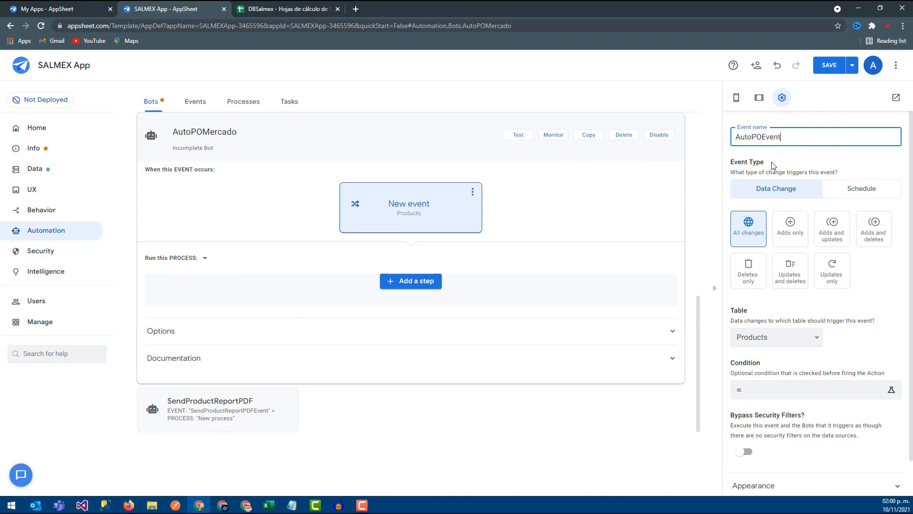
{"action": "left_click", "coordinate": [771, 162]}
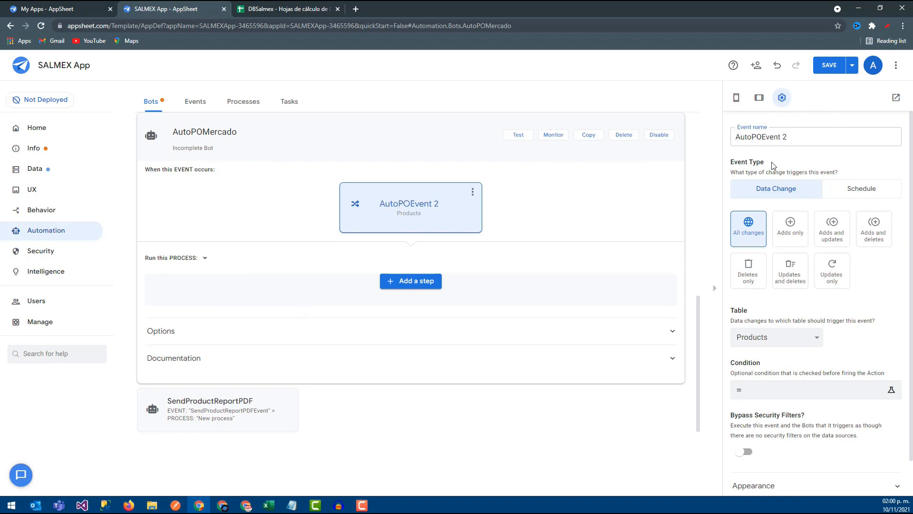
{"action": "left_click", "coordinate": [808, 137]}
{"action": "key", "text": "BackSpace"}
{"action": "key", "text": "BackSpace"}
{"action": "left_click", "coordinate": [474, 231]}
- Make the event trigger on adds only in the PurchaseOrder table
{"action": "left_click", "coordinate": [795, 232]}
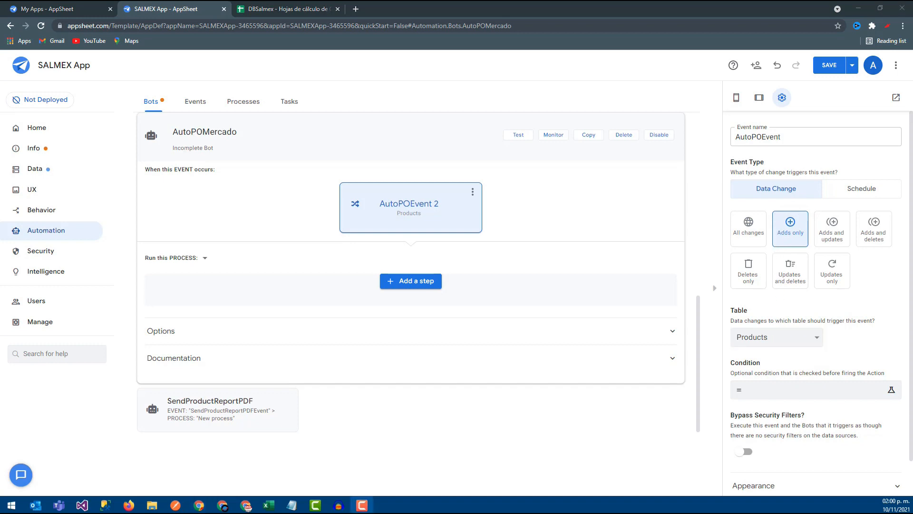
{"action": "left_click", "coordinate": [768, 340]}
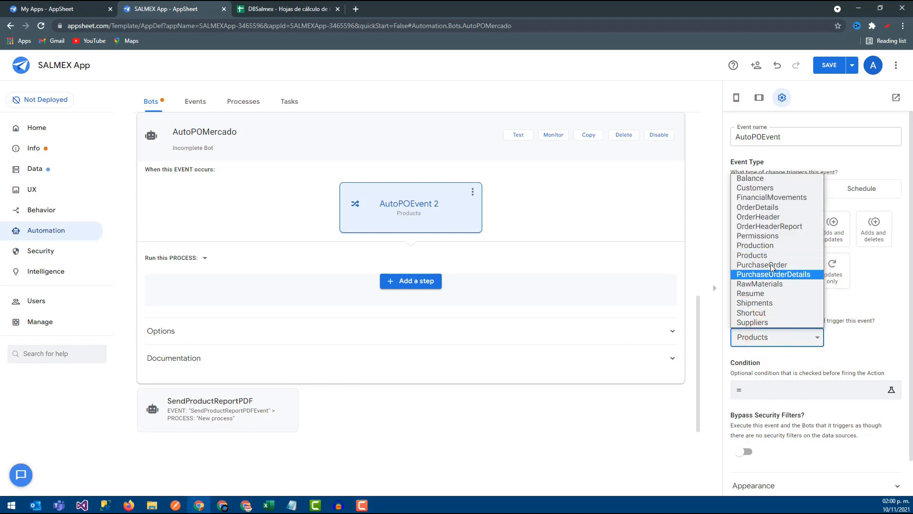
{"action": "left_click", "coordinate": [771, 267]}
{"action": "left_click", "coordinate": [785, 389]}
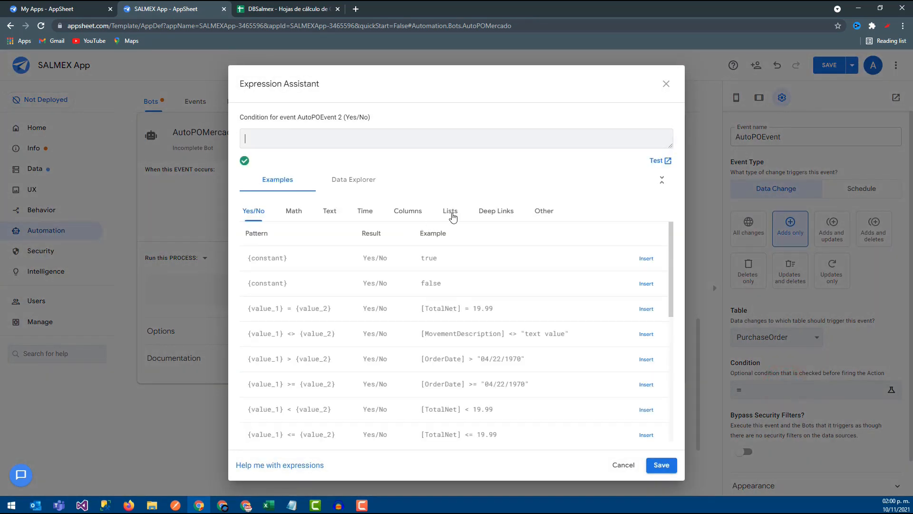
{"action": "left_click", "coordinate": [451, 213]}
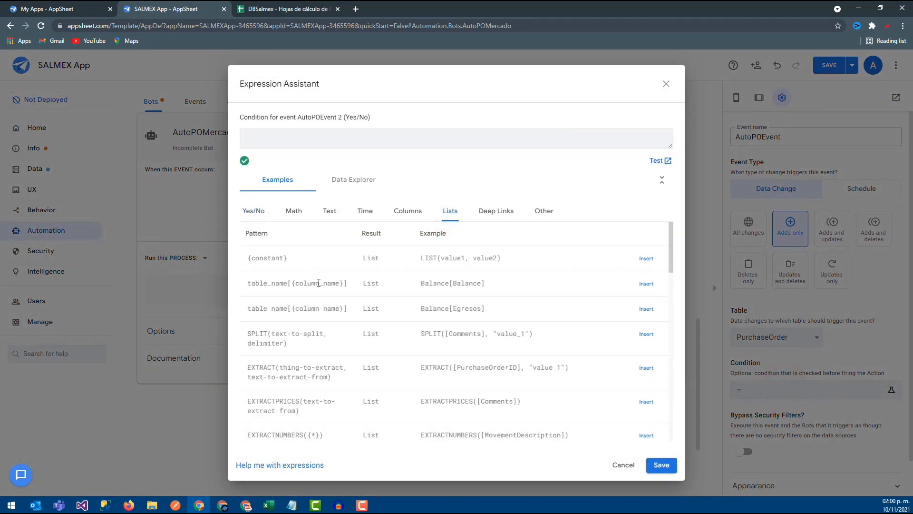
{"action": "left_click", "coordinate": [406, 212]}
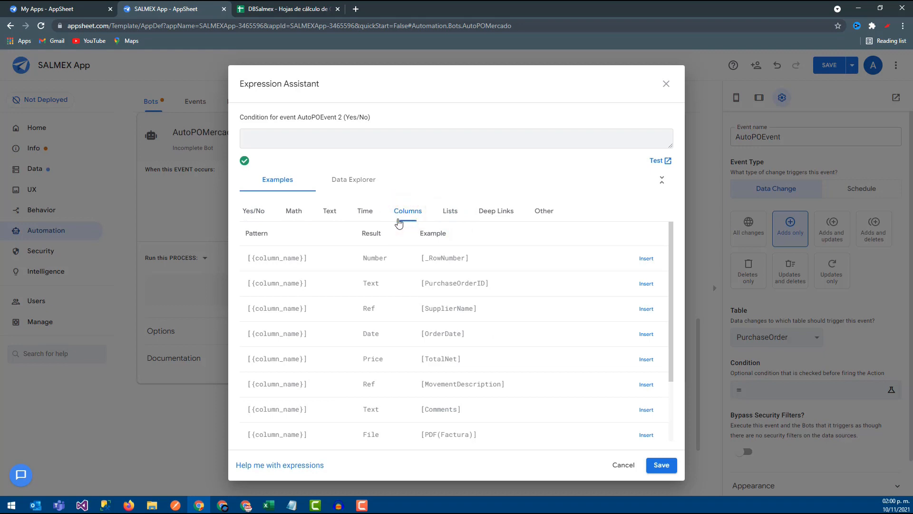
{"action": "left_click", "coordinate": [643, 310]}
{"action": "type", "text": "="}
{"action": "left_click", "coordinate": [339, 145]}
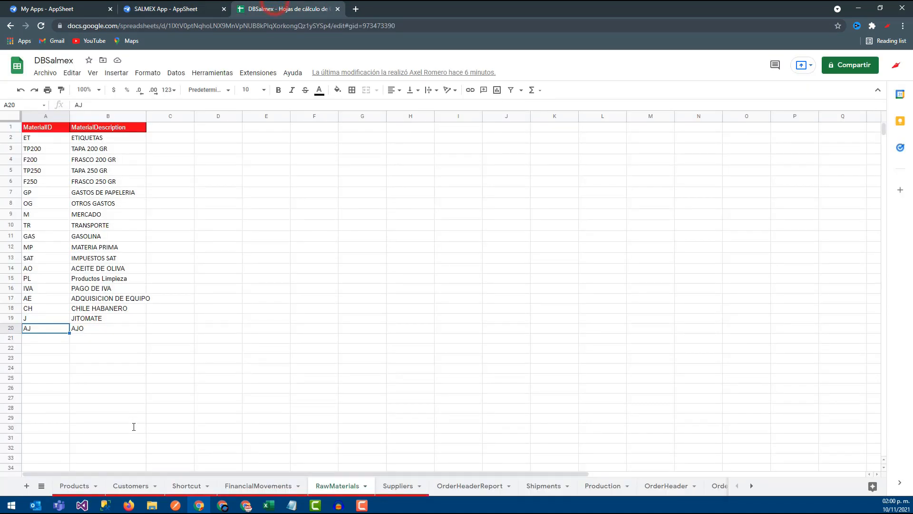
- Look up the market supplier's SupplierID in the Suppliers sheet of the DBSalmex spreadsheet and return to the AppSheet editor
{"action": "left_click", "coordinate": [379, 484]}
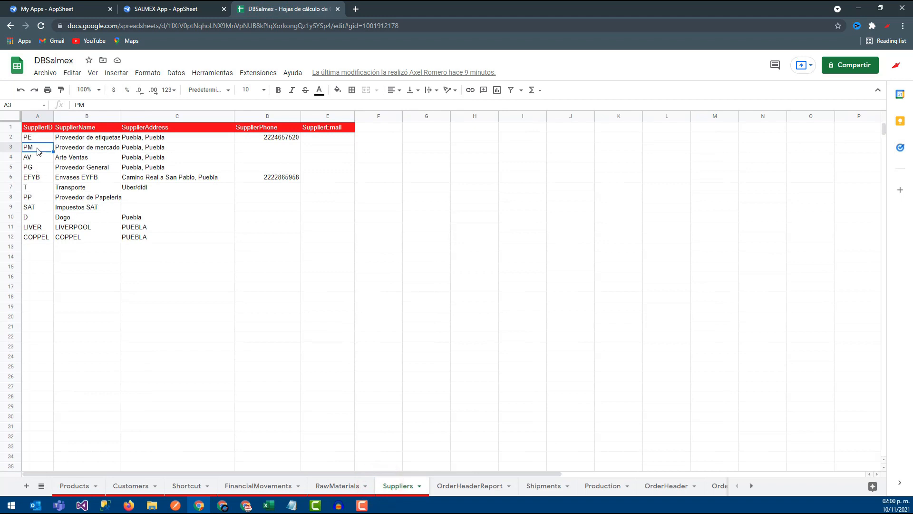
{"action": "left_click", "coordinate": [170, 9]}
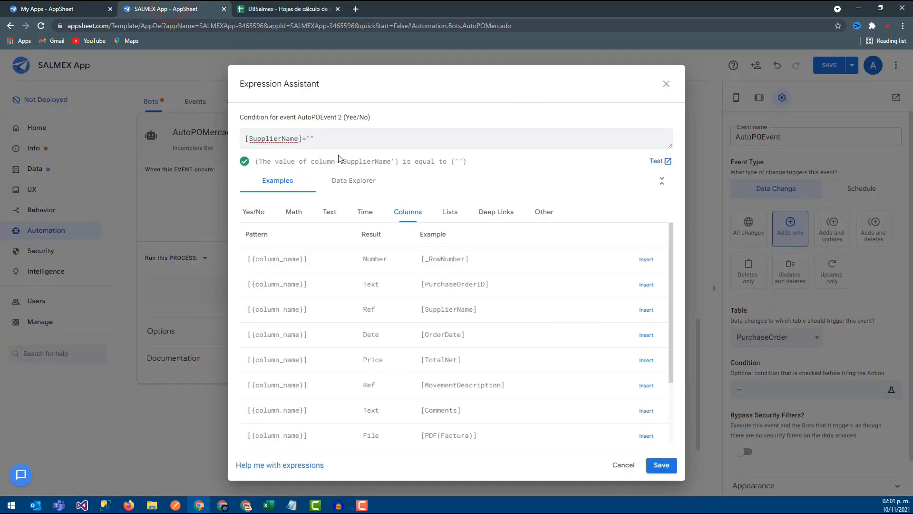
{"action": "left_click", "coordinate": [332, 139]}
{"action": "double_click", "coordinate": [332, 138]}
{"action": "left_click", "coordinate": [332, 139]}
{"action": "left_click_drag", "start_coordinate": [358, 138], "coordinate": [190, 139]}
{"action": "left_click", "coordinate": [190, 139]}
{"action": "left_click", "coordinate": [282, 5]}
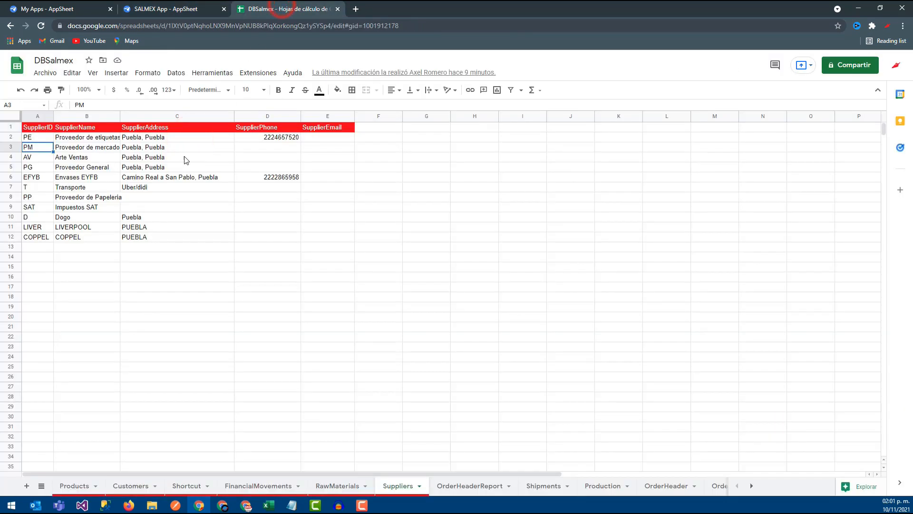
{"action": "left_click", "coordinate": [47, 158]}
{"action": "left_click", "coordinate": [81, 168]}
{"action": "left_click", "coordinate": [49, 169]}
{"action": "left_click", "coordinate": [206, 5]}
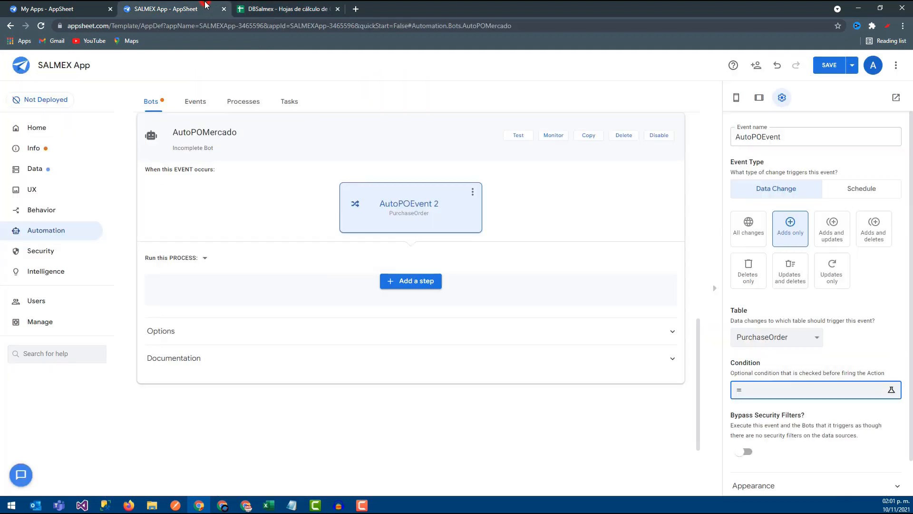
- Set the event's condition to the expression [SupplierName]="PM" and save the expression
{"action": "left_click", "coordinate": [782, 390]}
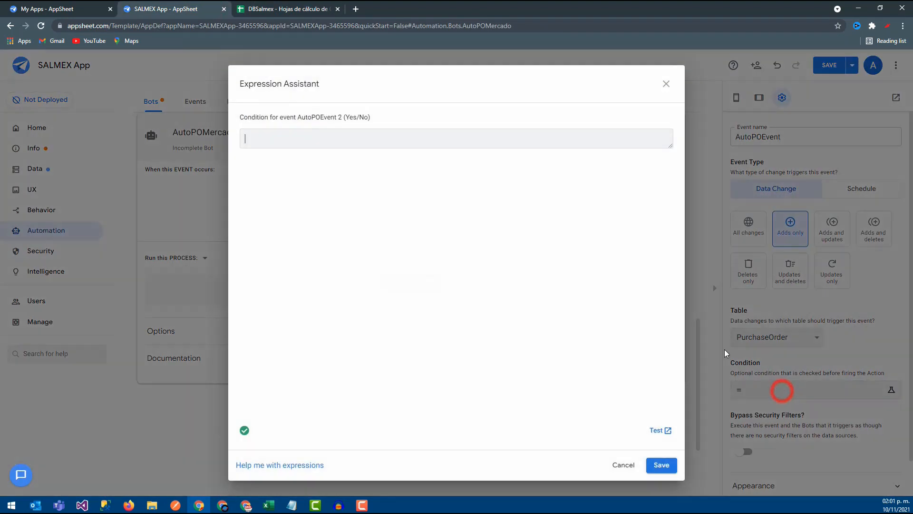
{"action": "left_click", "coordinate": [421, 210]}
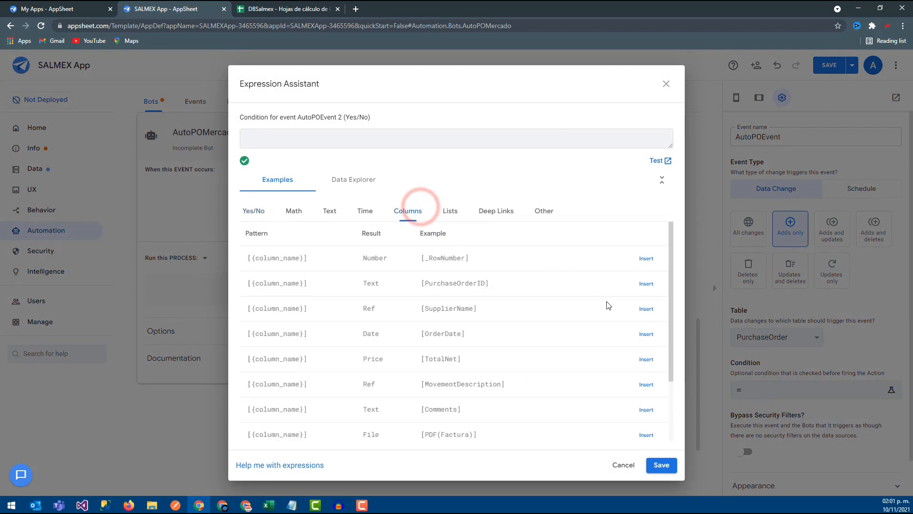
{"action": "left_click", "coordinate": [647, 309]}
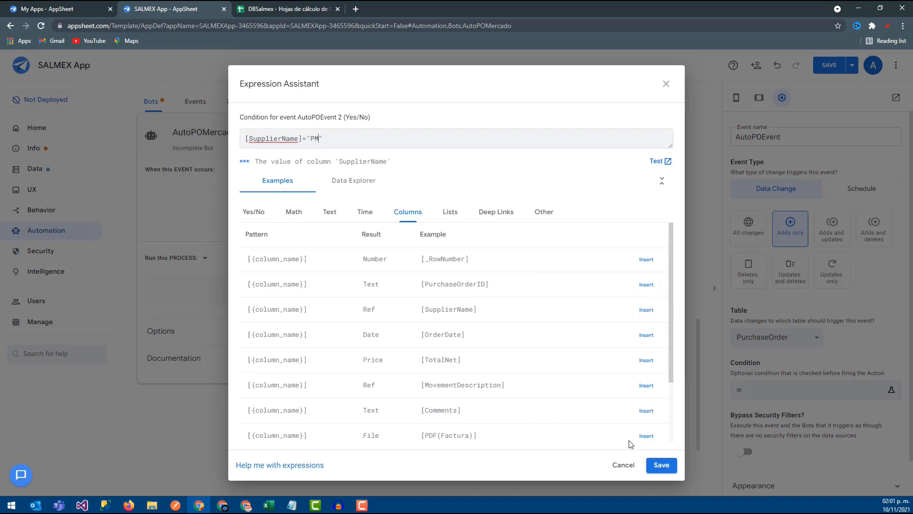
{"action": "left_click", "coordinate": [662, 465]}
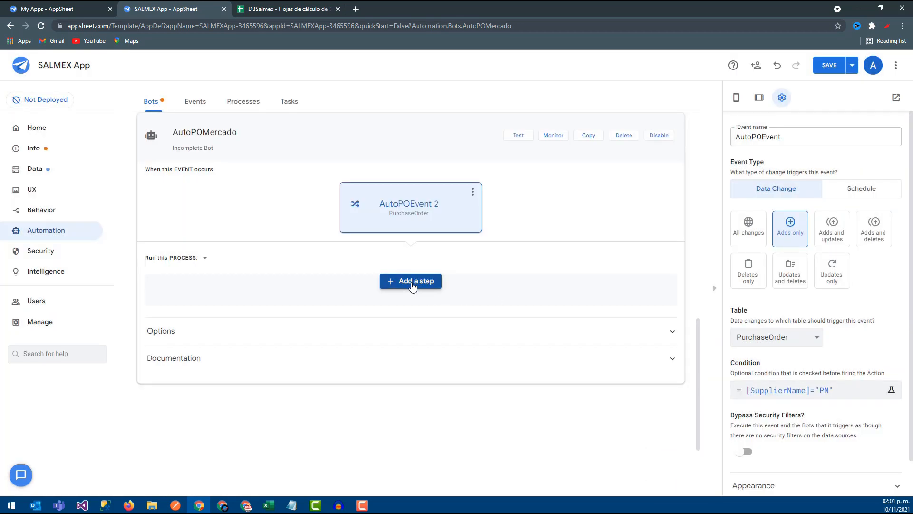
- Add a custom step to the AutoPOMercado bot's process and name it AutoPOStep
{"action": "left_click", "coordinate": [412, 281]}
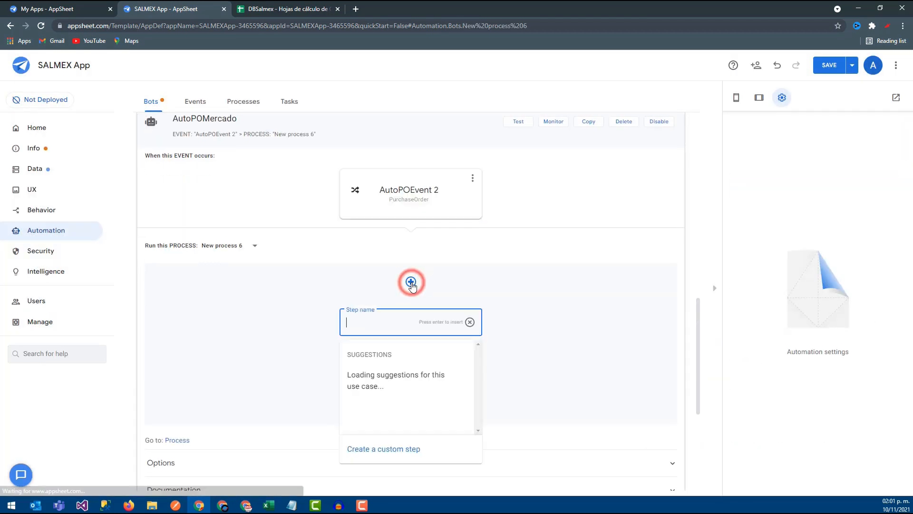
{"action": "left_click", "coordinate": [371, 448]}
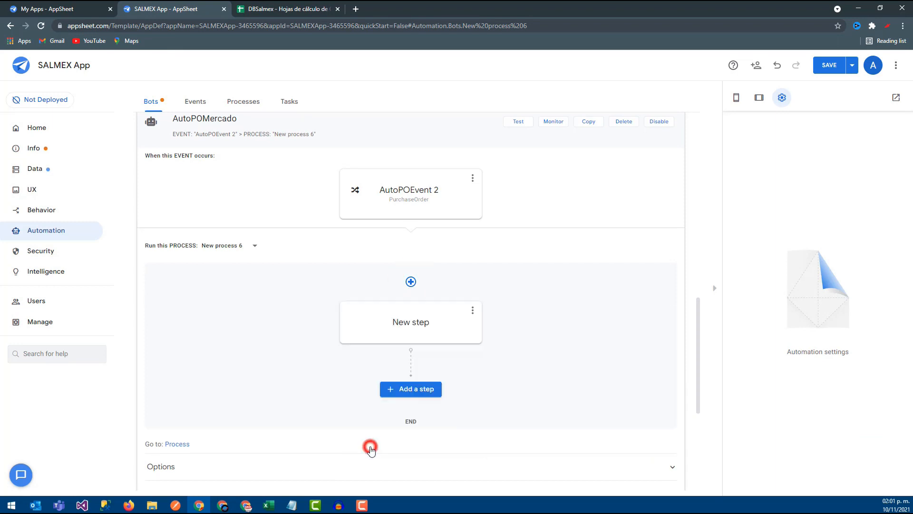
{"action": "left_click", "coordinate": [401, 323]}
{"action": "left_click", "coordinate": [420, 326]}
{"action": "triple_click", "coordinate": [422, 326]}
{"action": "type", "text": "AutoPOStep"}
{"action": "key", "text": "Return"}
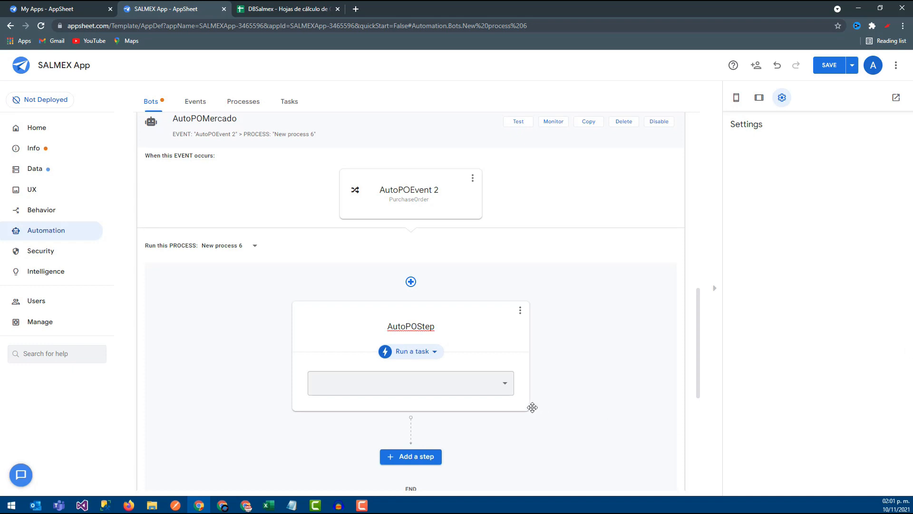
- Make AutoPOStep run the data action AutoPOMercado and save the app
{"action": "left_click", "coordinate": [414, 352]}
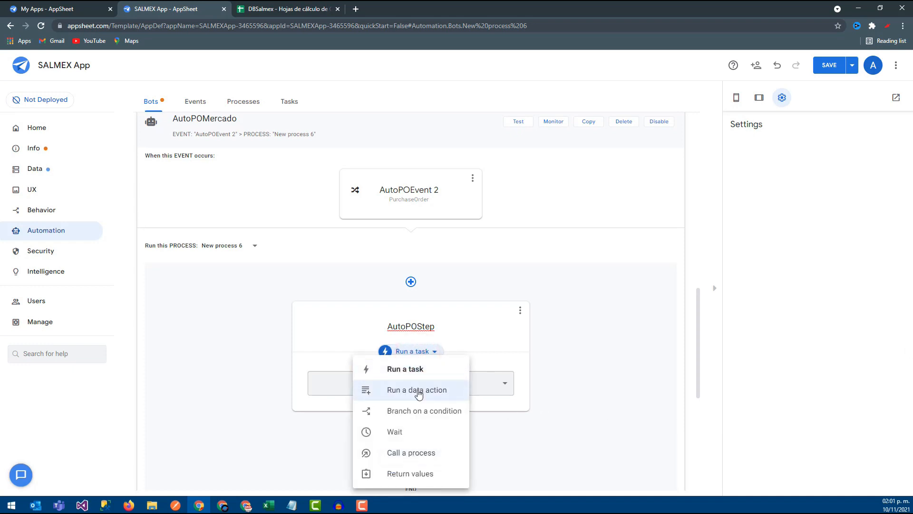
{"action": "left_click", "coordinate": [418, 390]}
{"action": "left_click", "coordinate": [471, 383]}
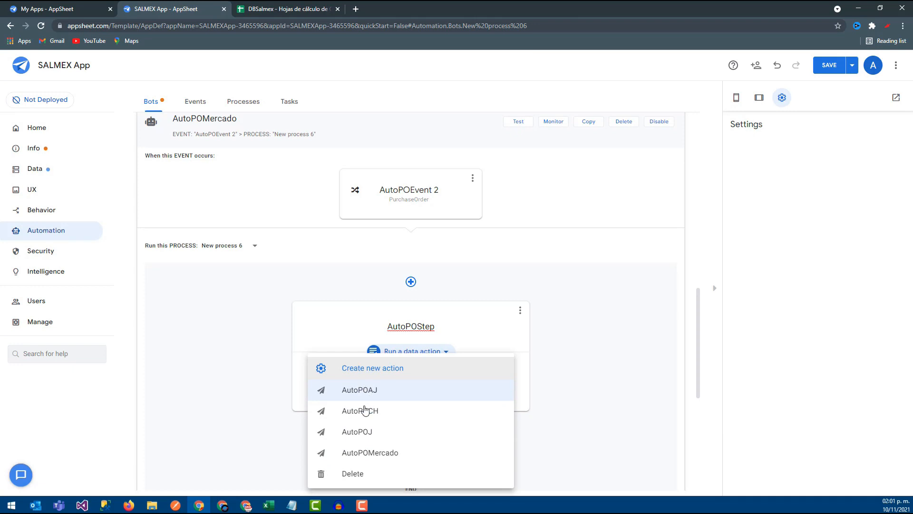
{"action": "left_click", "coordinate": [369, 454]}
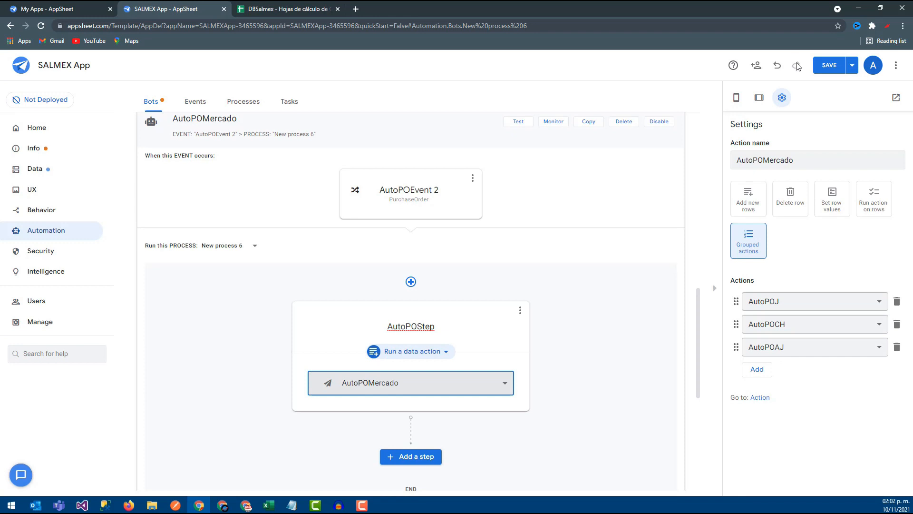
{"action": "left_click", "coordinate": [827, 71]}
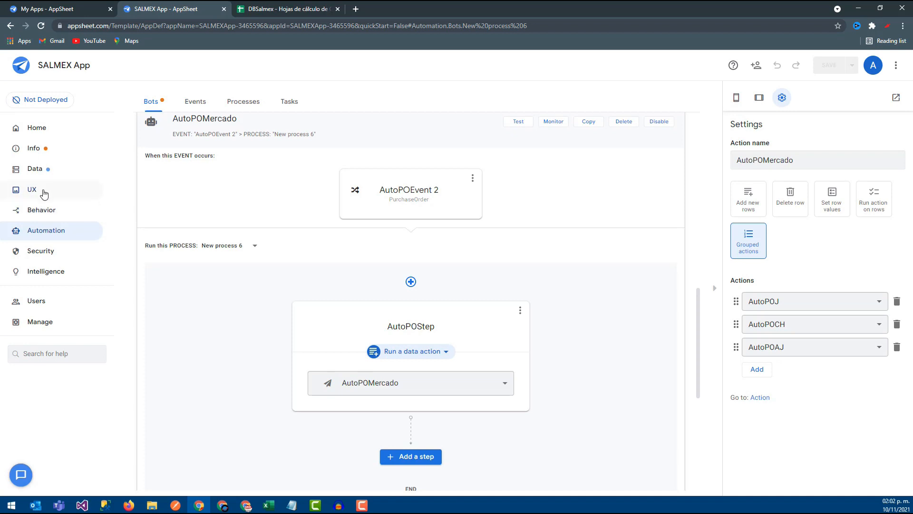
- Examine the column values and behavior settings of the PurchaseOrder table's AutoPOAJ action
{"action": "left_click", "coordinate": [43, 208]}
{"action": "scroll", "coordinate": [272, 312], "scroll_direction": "down", "scroll_amount": 4}
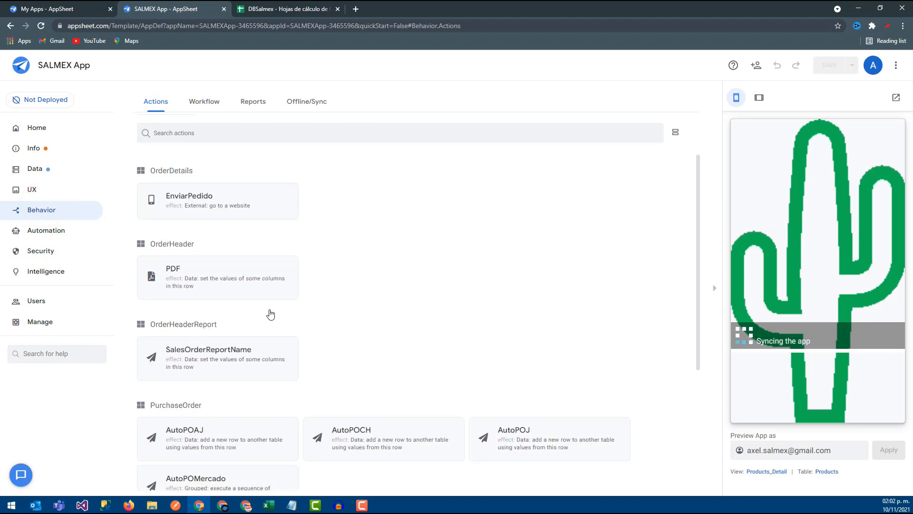
{"action": "left_click", "coordinate": [231, 335]}
{"action": "scroll", "coordinate": [230, 326], "scroll_direction": "down", "scroll_amount": 7}
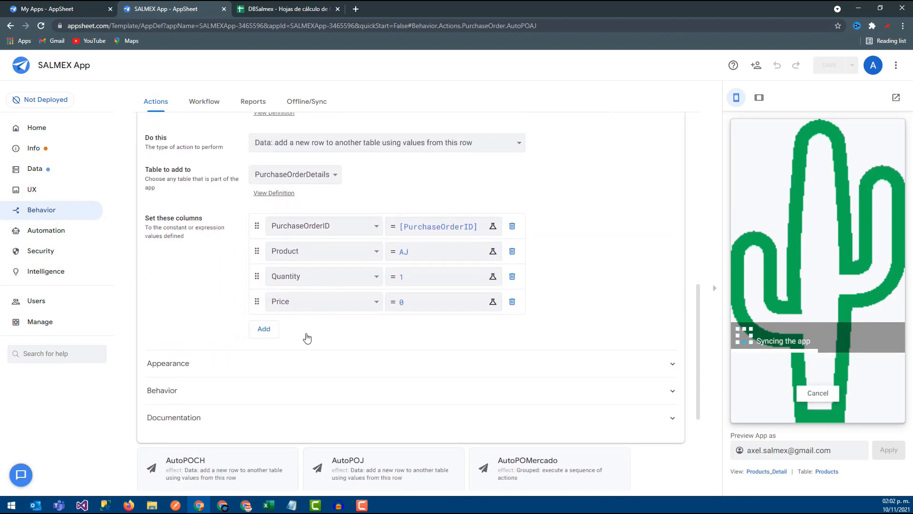
{"action": "left_click", "coordinate": [197, 326]}
{"action": "left_click", "coordinate": [198, 325]}
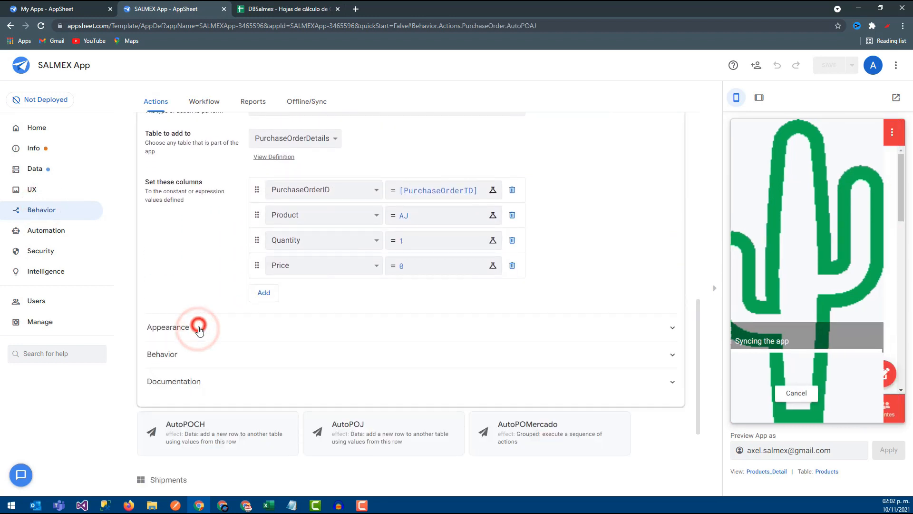
{"action": "scroll", "coordinate": [190, 310], "scroll_direction": "down", "scroll_amount": 1}
{"action": "scroll", "coordinate": [198, 283], "scroll_direction": "up", "scroll_amount": 6}
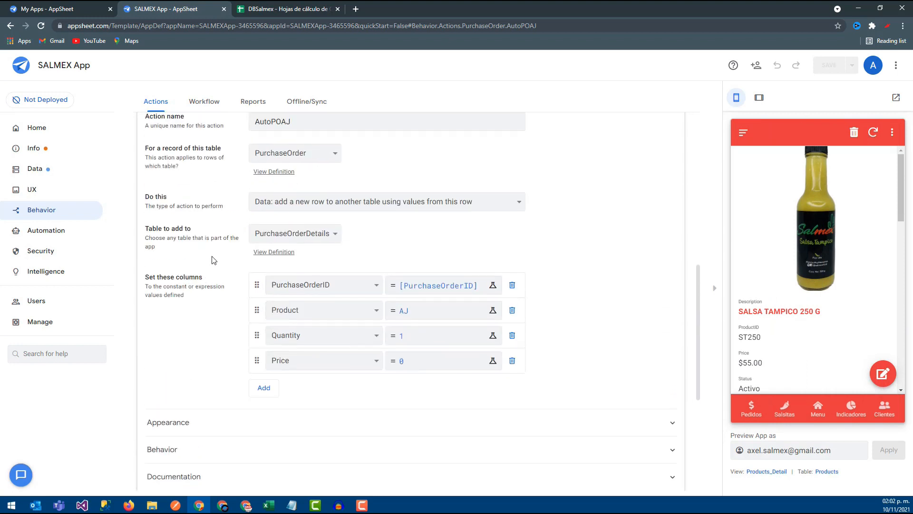
{"action": "scroll", "coordinate": [225, 251], "scroll_direction": "down", "scroll_amount": 3}
{"action": "left_click", "coordinate": [176, 444]}
{"action": "scroll", "coordinate": [176, 380], "scroll_direction": "down", "scroll_amount": 5}
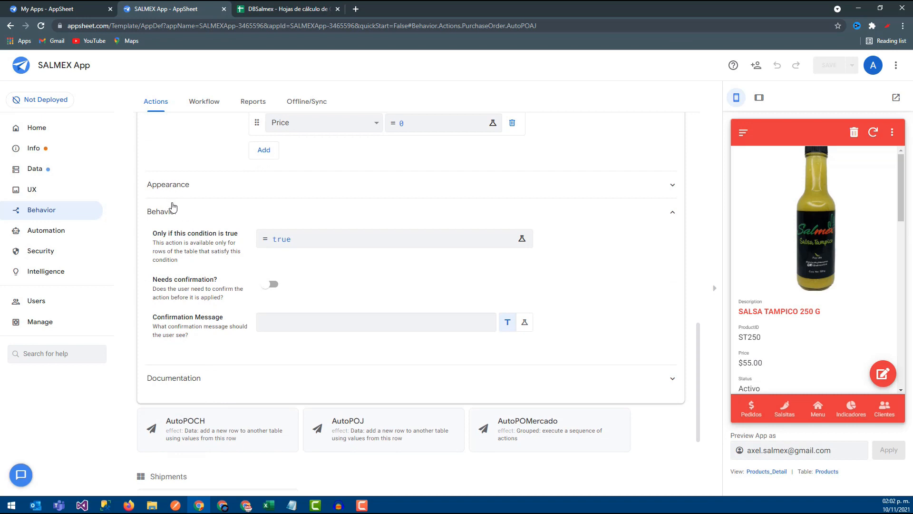
{"action": "left_click", "coordinate": [172, 210]}
{"action": "scroll", "coordinate": [174, 200], "scroll_direction": "up", "scroll_amount": 7}
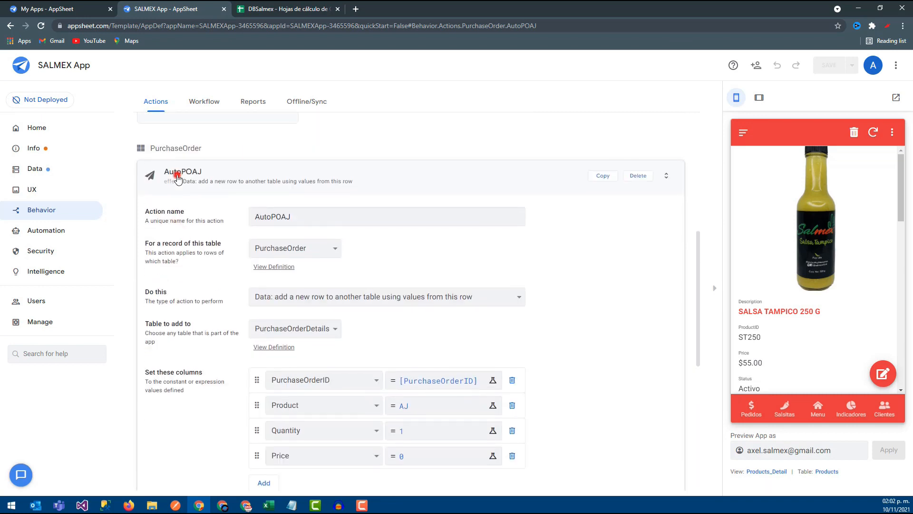
{"action": "left_click", "coordinate": [177, 178]}
- Set the prominence of the grouped action AutoPOMercado to Do not display
{"action": "left_click", "coordinate": [208, 268]}
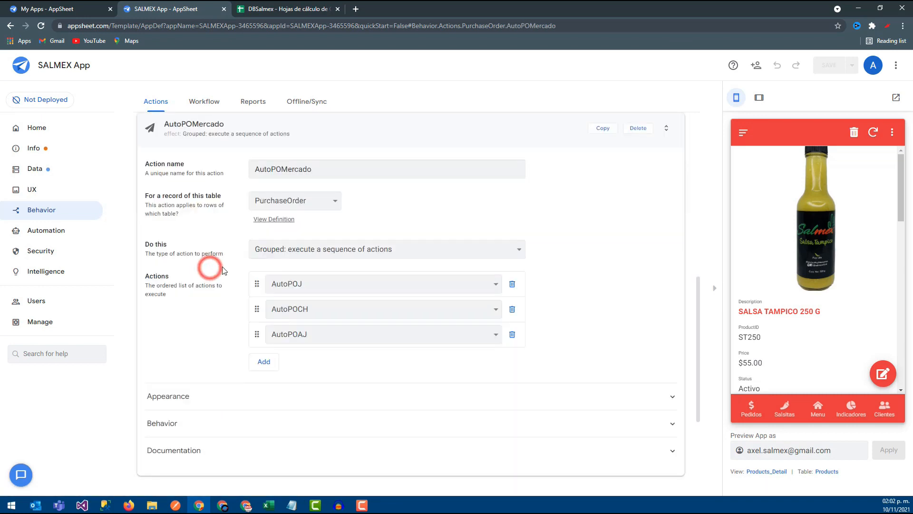
{"action": "scroll", "coordinate": [230, 337], "scroll_direction": "down", "scroll_amount": 2}
{"action": "scroll", "coordinate": [200, 309], "scroll_direction": "up", "scroll_amount": 6}
{"action": "scroll", "coordinate": [218, 267], "scroll_direction": "down", "scroll_amount": 4}
{"action": "left_click", "coordinate": [193, 395]}
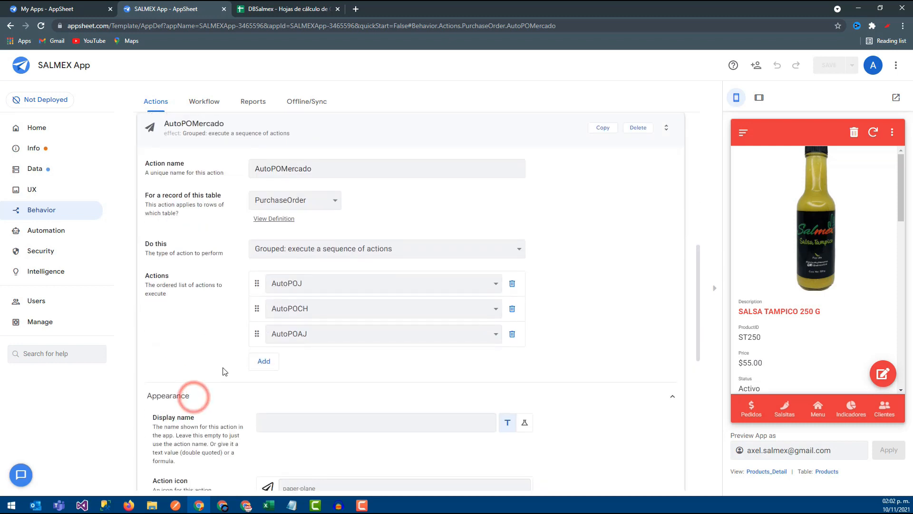
{"action": "scroll", "coordinate": [224, 371], "scroll_direction": "down", "scroll_amount": 7}
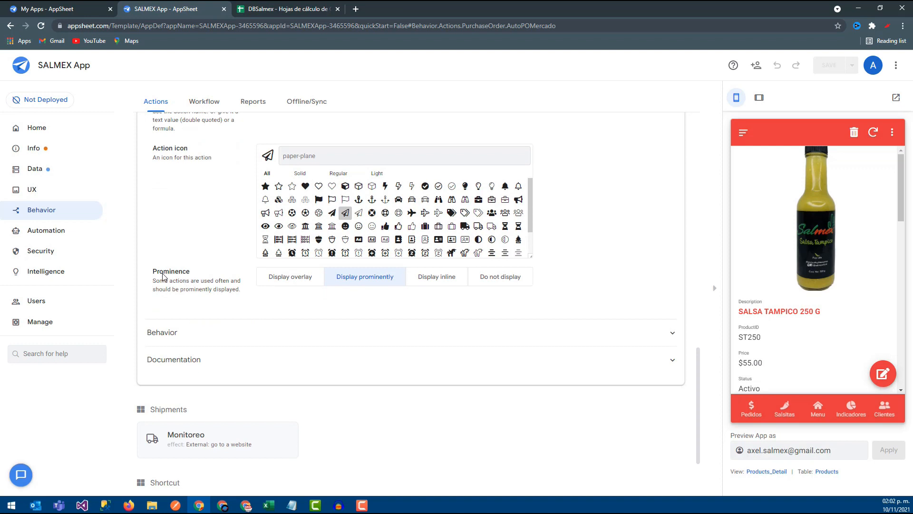
{"action": "double_click", "coordinate": [154, 275]}
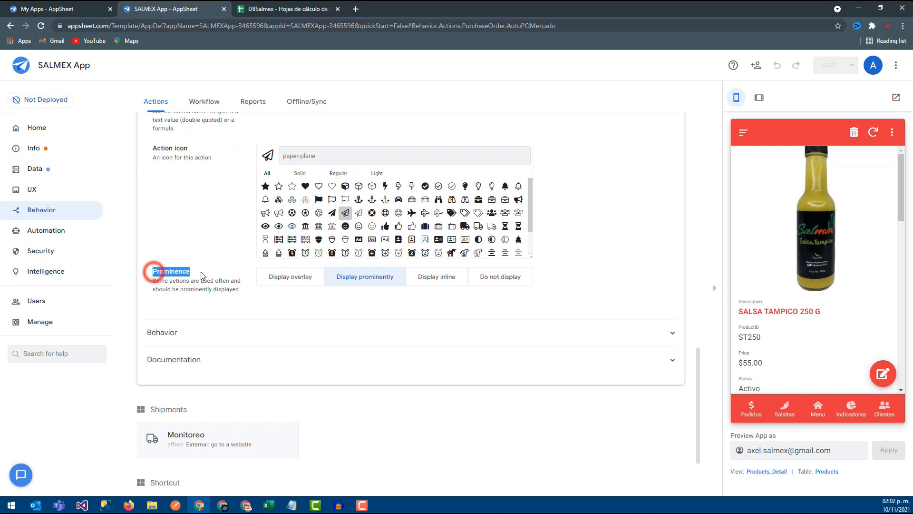
{"action": "left_click", "coordinate": [503, 281]}
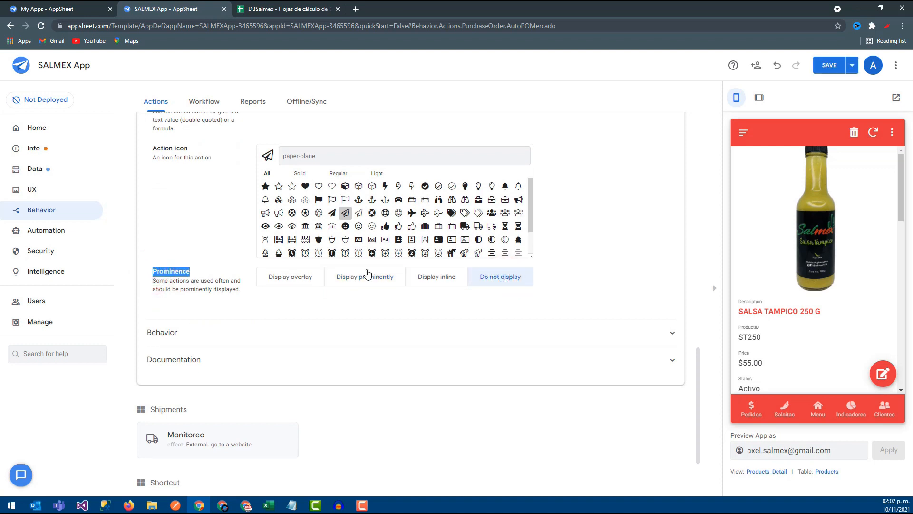
- Check which action buttons show on the newest market supplier order under Compras in the app preview
{"action": "left_click", "coordinate": [803, 409]}
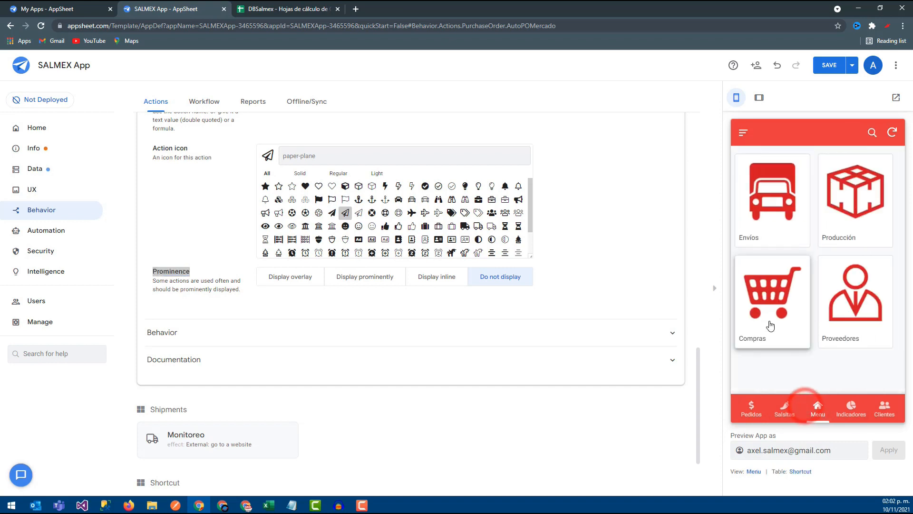
{"action": "left_click", "coordinate": [769, 310]}
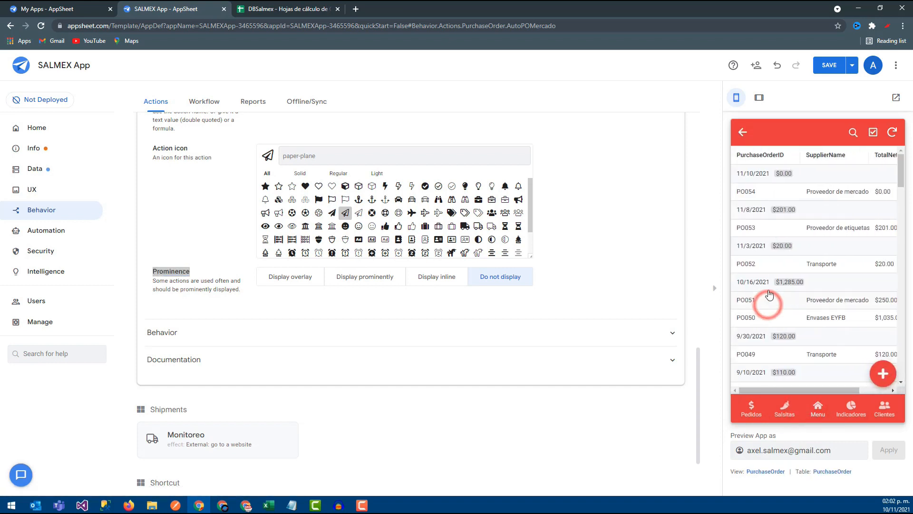
{"action": "left_click", "coordinate": [795, 200]}
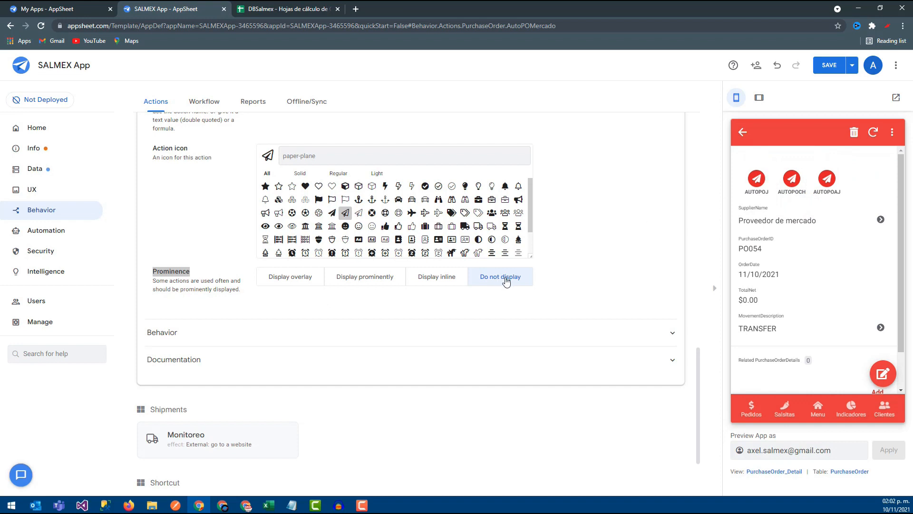
- Set the prominence of the AutoPOJ action to Do not display
{"action": "scroll", "coordinate": [506, 281], "scroll_direction": "up", "scroll_amount": 8}
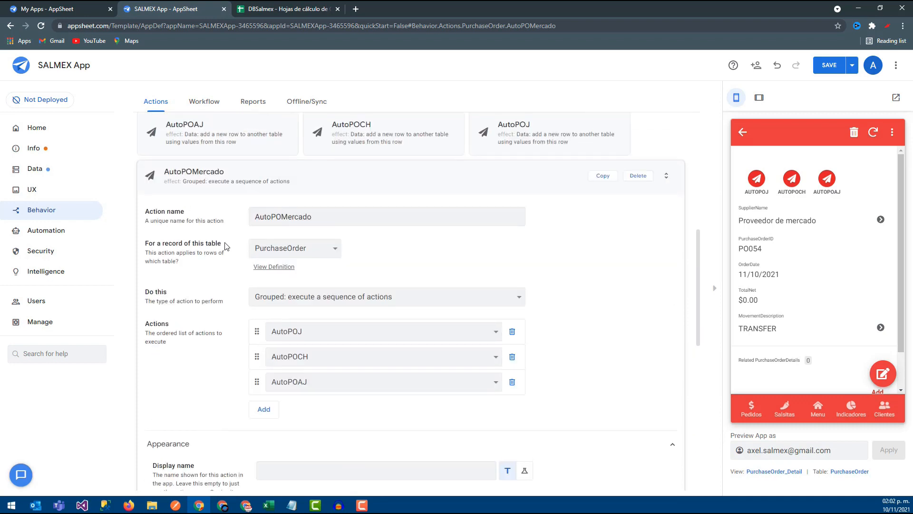
{"action": "left_click", "coordinate": [210, 177]}
{"action": "left_click", "coordinate": [529, 216]}
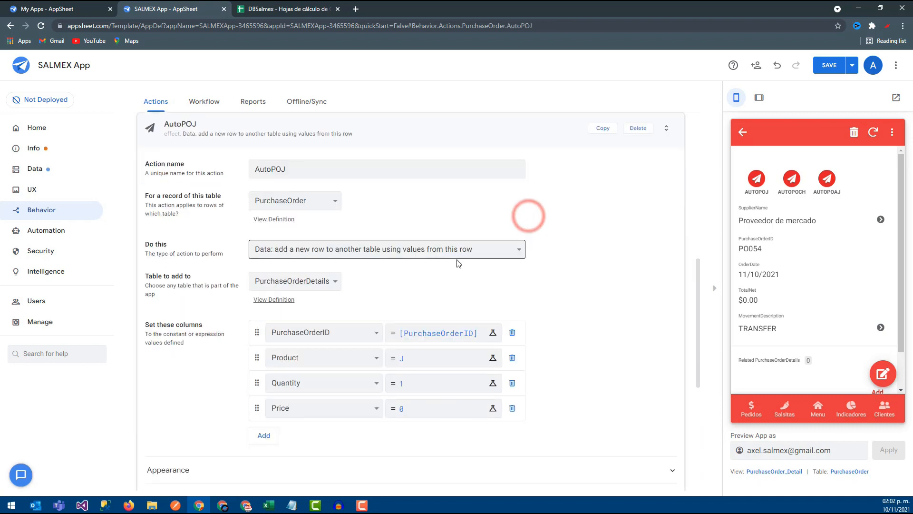
{"action": "scroll", "coordinate": [458, 263], "scroll_direction": "down", "scroll_amount": 2}
{"action": "left_click", "coordinate": [190, 376]}
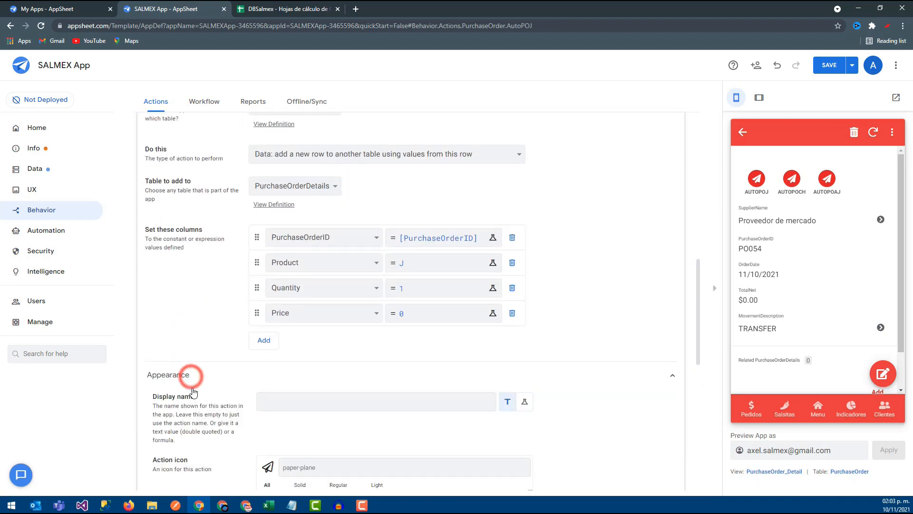
{"action": "scroll", "coordinate": [198, 395], "scroll_direction": "down", "scroll_amount": 5}
{"action": "left_click", "coordinate": [516, 350]}
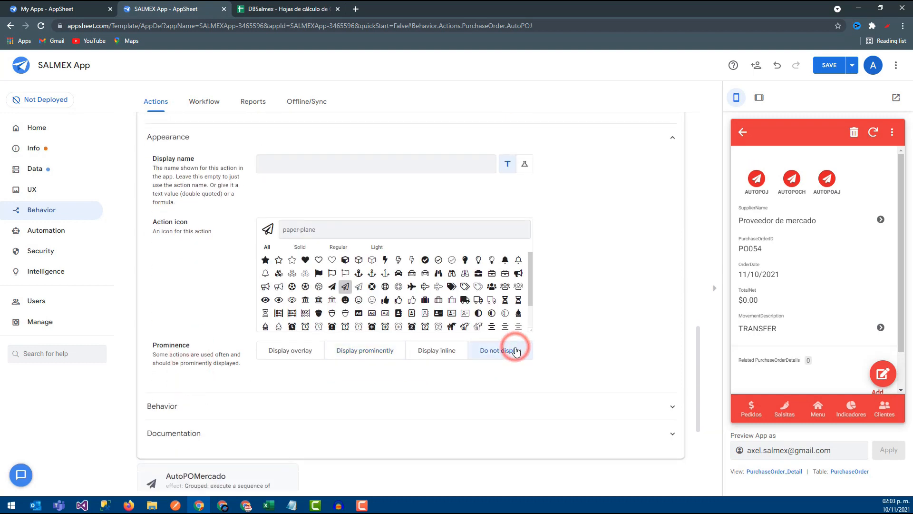
- Set the prominence of the AutoPOCH action to Do not display
{"action": "scroll", "coordinate": [227, 195], "scroll_direction": "up", "scroll_amount": 8}
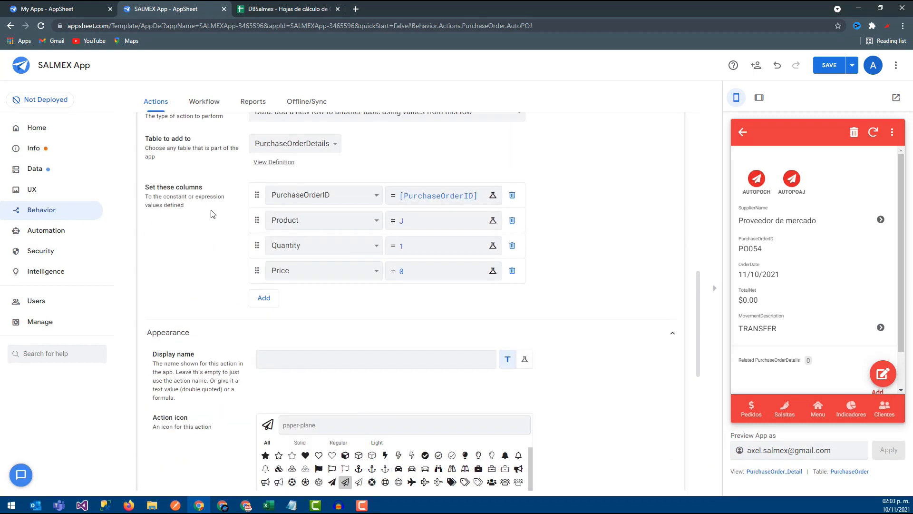
{"action": "left_click", "coordinate": [208, 186]}
{"action": "left_click", "coordinate": [338, 218]}
{"action": "scroll", "coordinate": [377, 364], "scroll_direction": "down", "scroll_amount": 3}
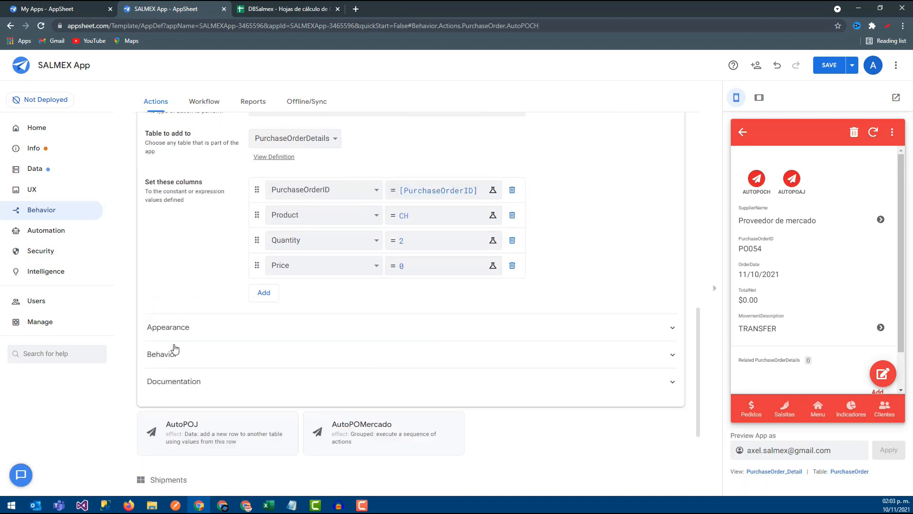
{"action": "left_click", "coordinate": [176, 328]}
{"action": "scroll", "coordinate": [178, 330], "scroll_direction": "down", "scroll_amount": 5}
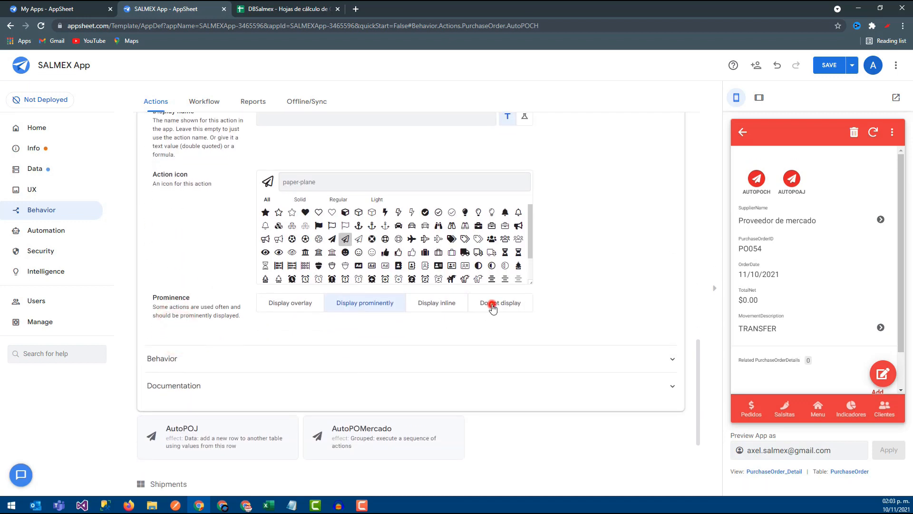
{"action": "left_click", "coordinate": [492, 306]}
- Set the prominence of the AutoPOAJ action to Do not display and save the app
{"action": "scroll", "coordinate": [174, 234], "scroll_direction": "up", "scroll_amount": 8}
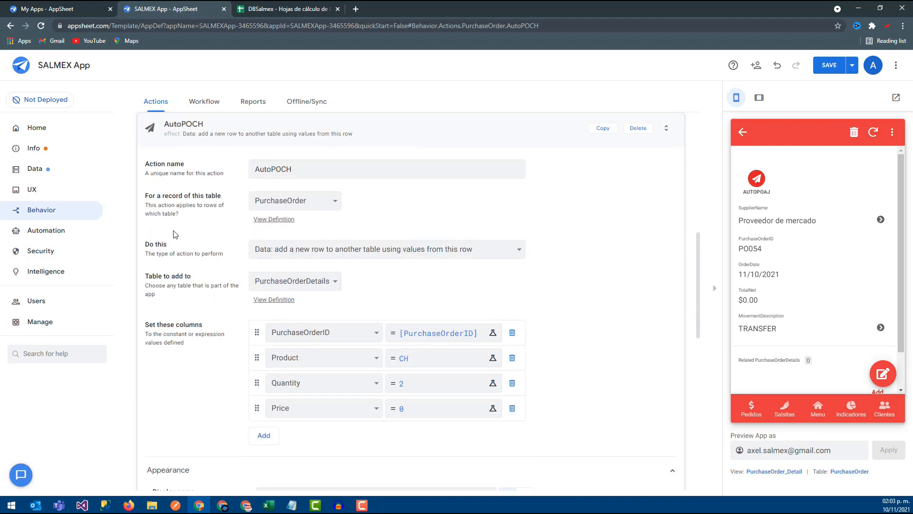
{"action": "scroll", "coordinate": [173, 234], "scroll_direction": "up", "scroll_amount": 2}
{"action": "left_click", "coordinate": [206, 174]}
{"action": "left_click", "coordinate": [196, 224]}
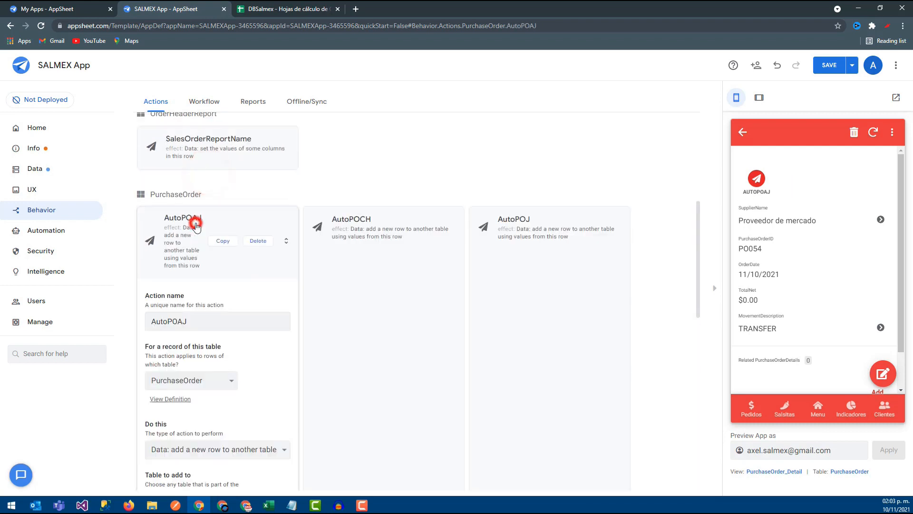
{"action": "scroll", "coordinate": [391, 379], "scroll_direction": "down", "scroll_amount": 1}
{"action": "left_click", "coordinate": [241, 381]}
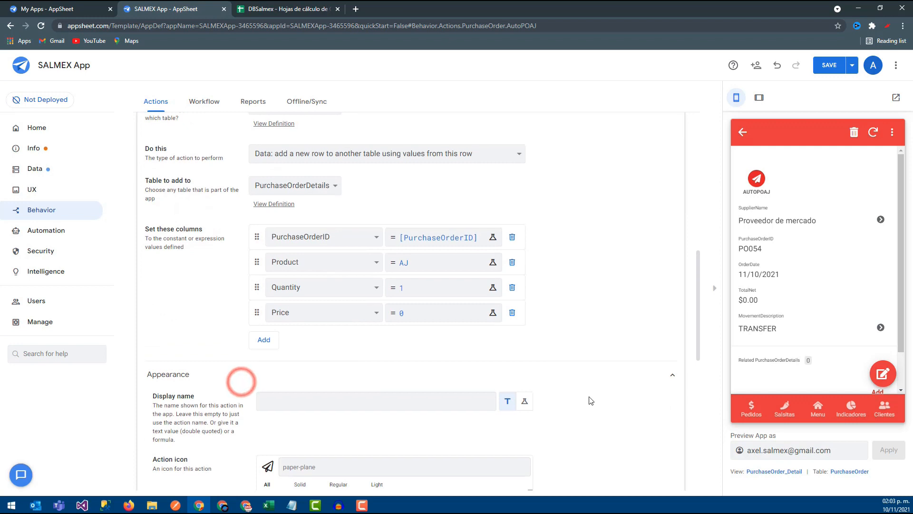
{"action": "scroll", "coordinate": [561, 394], "scroll_direction": "down", "scroll_amount": 5}
{"action": "left_click", "coordinate": [483, 358]}
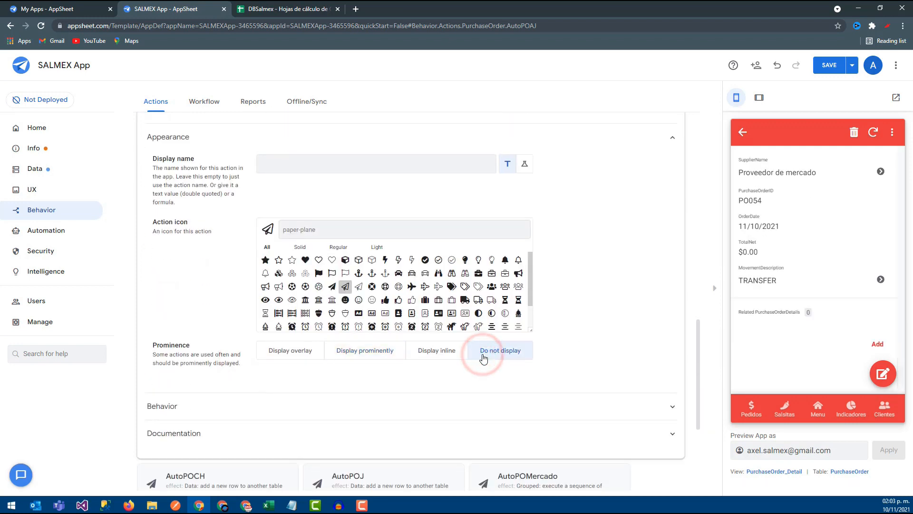
{"action": "left_click", "coordinate": [828, 69]}
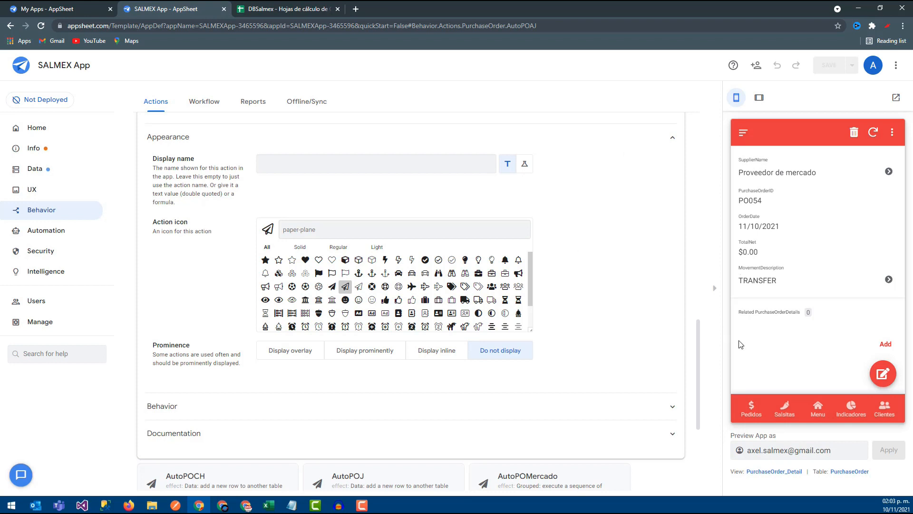
- Delete the newest "Proveedor de mercado" purchase order from Compras in the app preview
{"action": "left_click", "coordinate": [818, 410]}
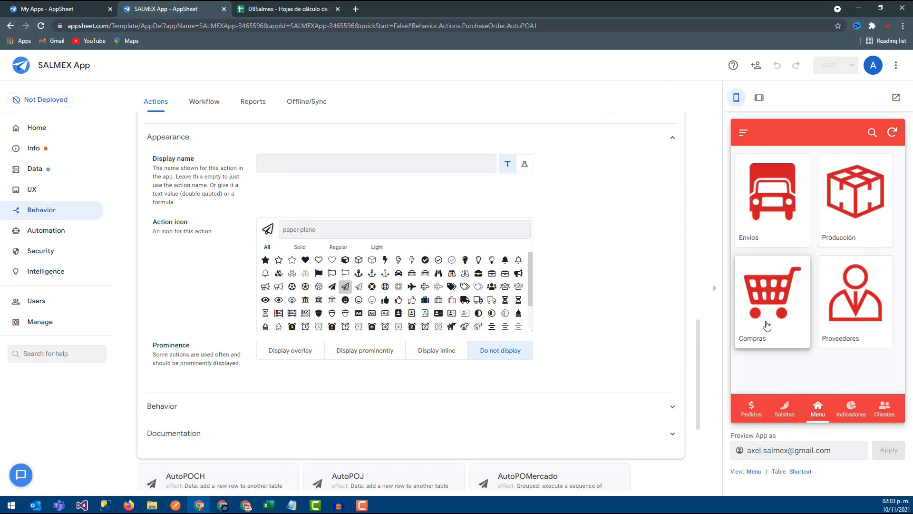
{"action": "left_click", "coordinate": [767, 313]}
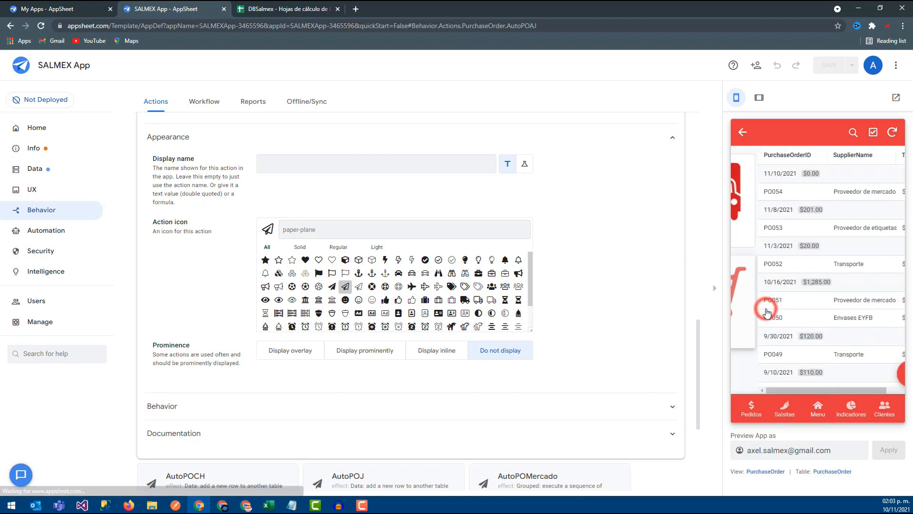
{"action": "left_click", "coordinate": [788, 199]}
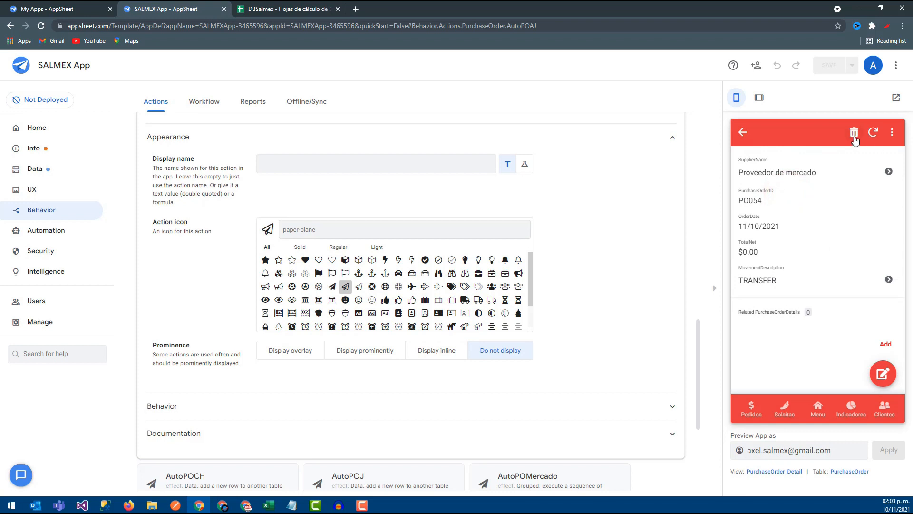
{"action": "left_click", "coordinate": [855, 135]}
{"action": "left_click", "coordinate": [864, 257]}
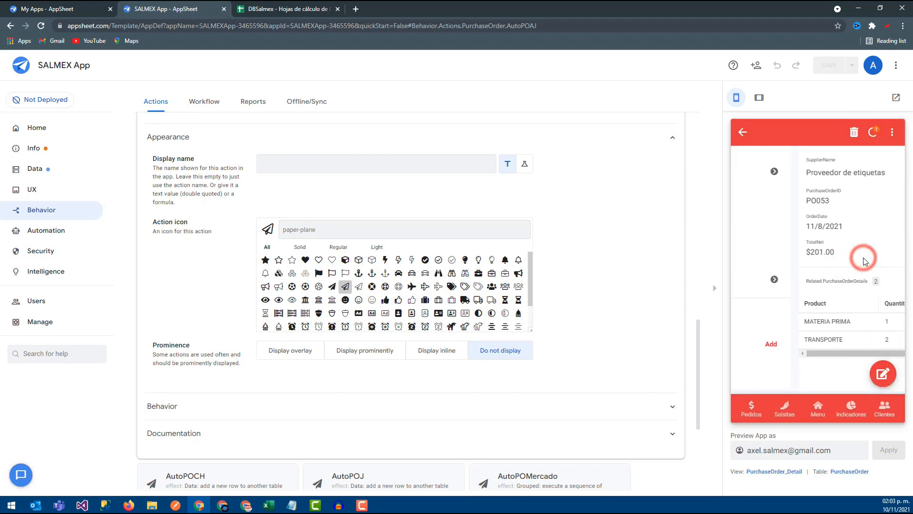
- Add a purchase order under Compras with supplier "Proveedor de mercado" and movement description CASH, and save it
{"action": "left_click", "coordinate": [814, 414]}
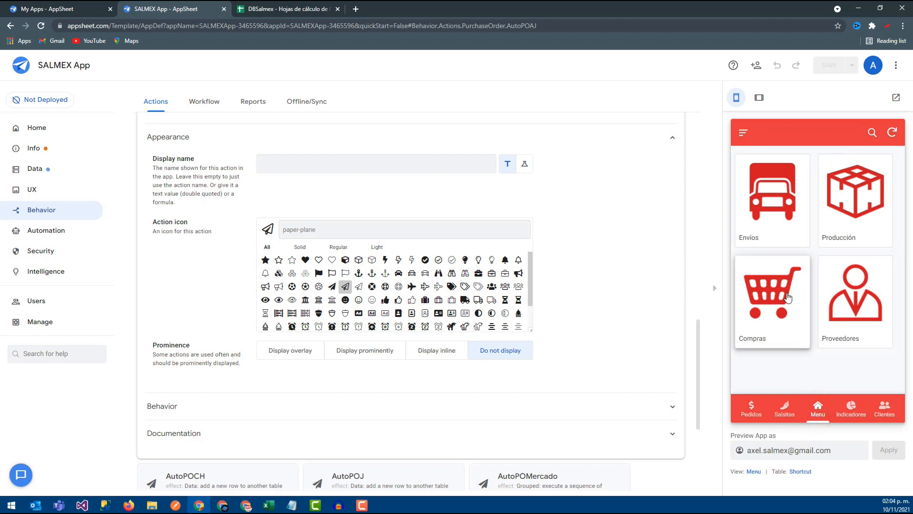
{"action": "left_click", "coordinate": [781, 292]}
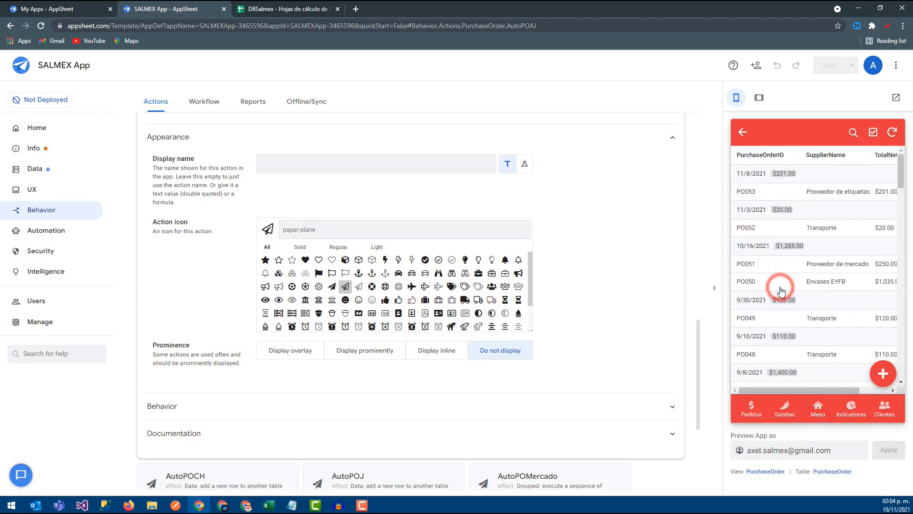
{"action": "left_click", "coordinate": [883, 373]}
{"action": "left_click", "coordinate": [786, 234]}
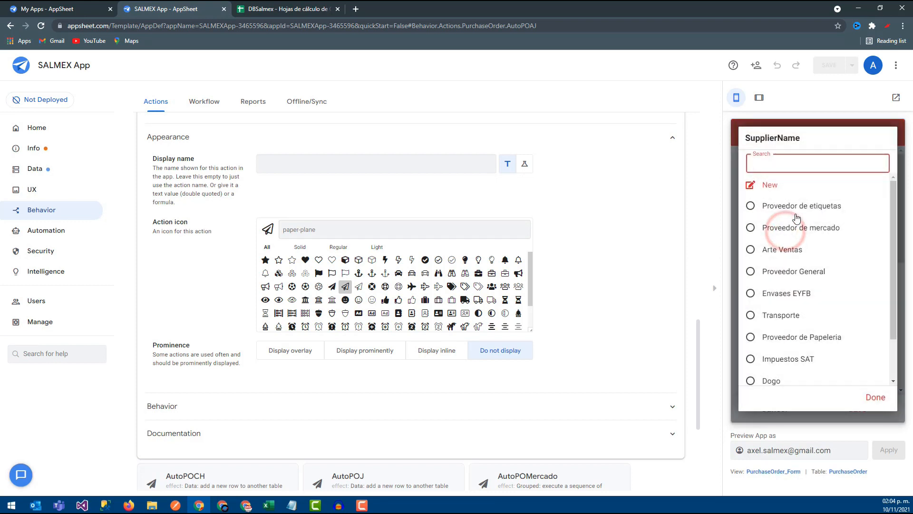
{"action": "left_click", "coordinate": [756, 233]}
{"action": "left_click", "coordinate": [780, 326]}
{"action": "left_click", "coordinate": [773, 183]}
{"action": "scroll", "coordinate": [774, 190], "scroll_direction": "down", "scroll_amount": 5}
{"action": "scroll", "coordinate": [776, 305], "scroll_direction": "down", "scroll_amount": 1}
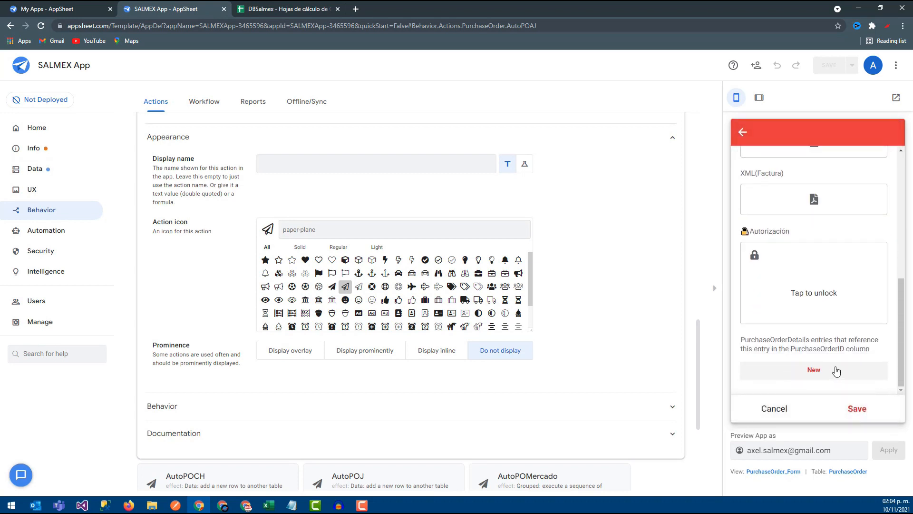
{"action": "left_click", "coordinate": [857, 409]}
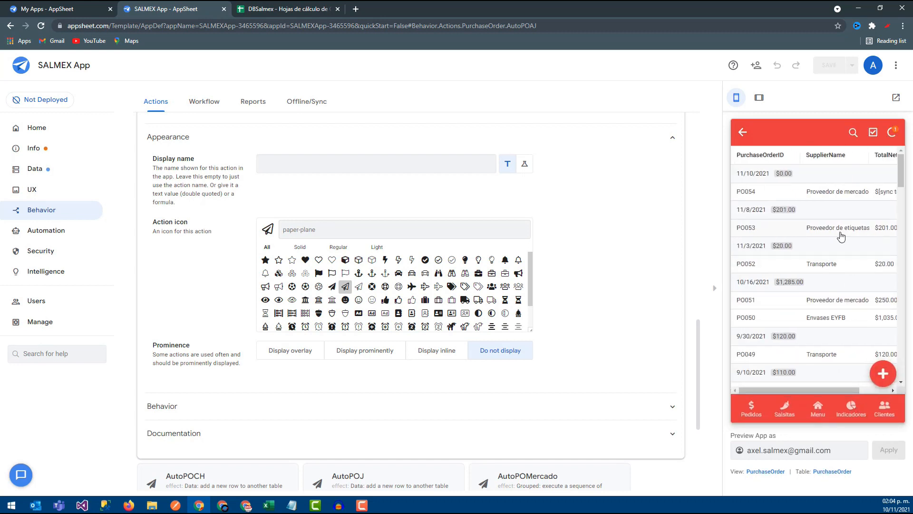
- Sync the app preview and check the related purchase order details of the new CASH order
{"action": "left_click", "coordinate": [894, 134]}
{"action": "left_click", "coordinate": [846, 197]}
{"action": "scroll", "coordinate": [785, 285], "scroll_direction": "down", "scroll_amount": 2}
{"action": "mouse_move", "coordinate": [756, 333]}
{"action": "left_mouse_down"}
{"action": "mouse_move", "coordinate": [839, 334]}
{"action": "mouse_move", "coordinate": [747, 334]}
{"action": "mouse_move", "coordinate": [869, 336]}
{"action": "mouse_move", "coordinate": [763, 336]}
{"action": "left_mouse_up"}
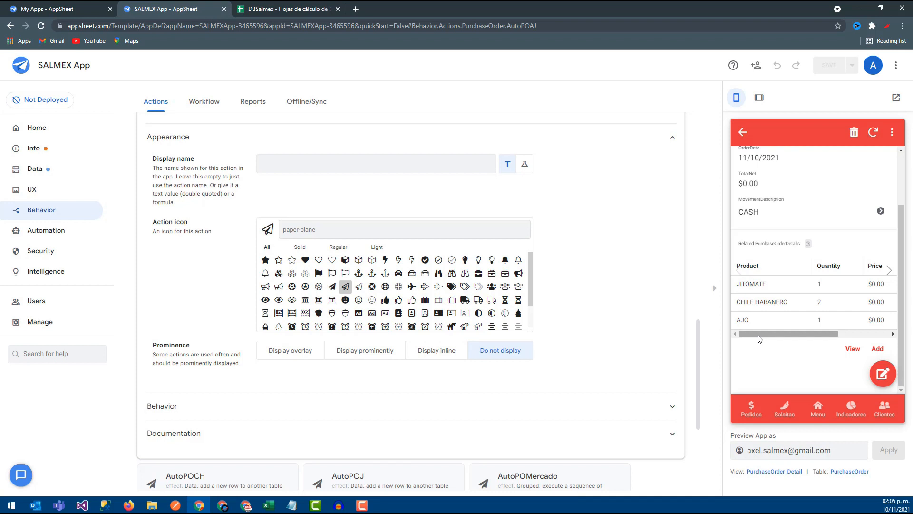
- Add a purchase order under Compras with supplier "Arte Ventas" and movement description TRANSFER, and save it
{"action": "left_click", "coordinate": [819, 412]}
{"action": "left_click", "coordinate": [782, 318]}
{"action": "left_click", "coordinate": [878, 375]}
{"action": "left_click", "coordinate": [818, 229]}
{"action": "left_click", "coordinate": [797, 251]}
{"action": "left_click", "coordinate": [771, 326]}
{"action": "left_click", "coordinate": [773, 206]}
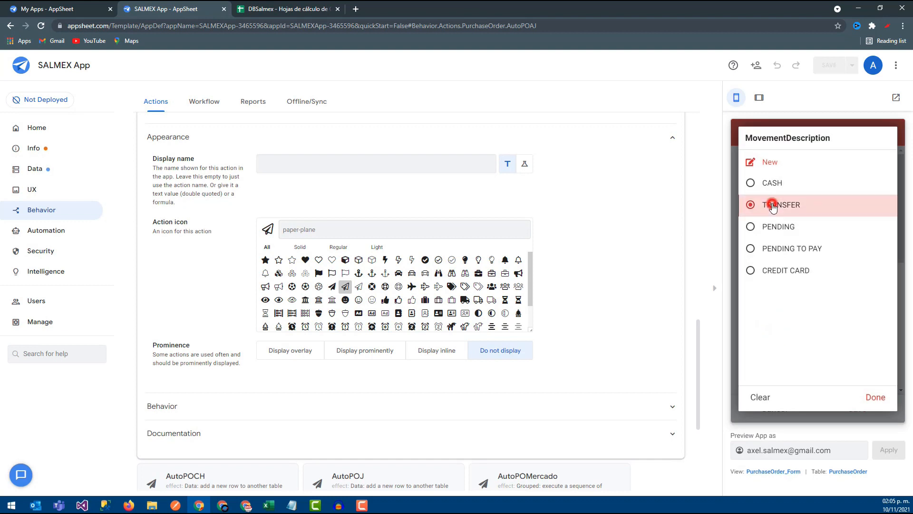
{"action": "left_click", "coordinate": [853, 409]}
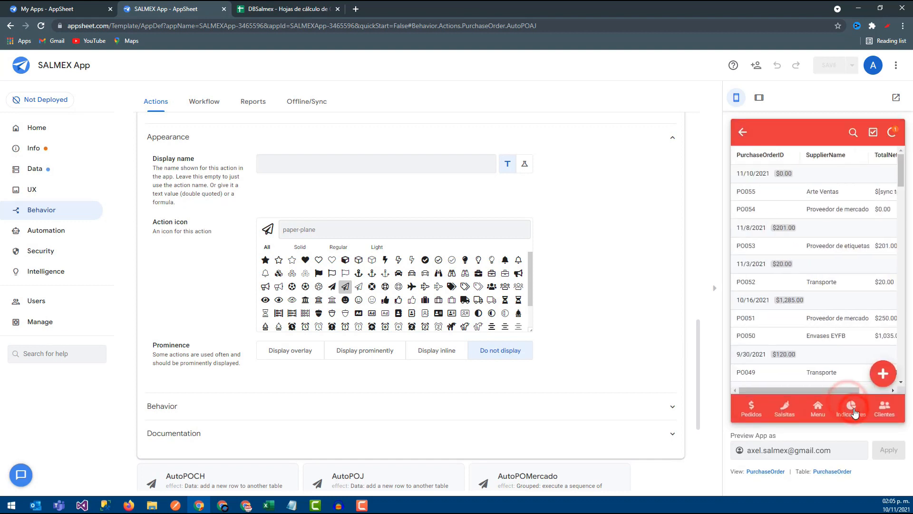
- Sync the app preview and check the Arte Ventas order for related purchase order details
{"action": "left_click", "coordinate": [891, 135]}
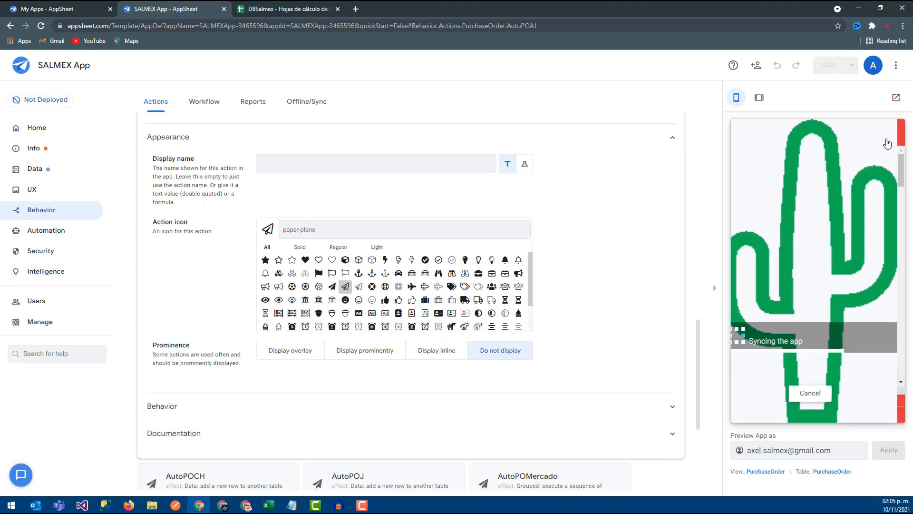
{"action": "left_click", "coordinate": [828, 194]}
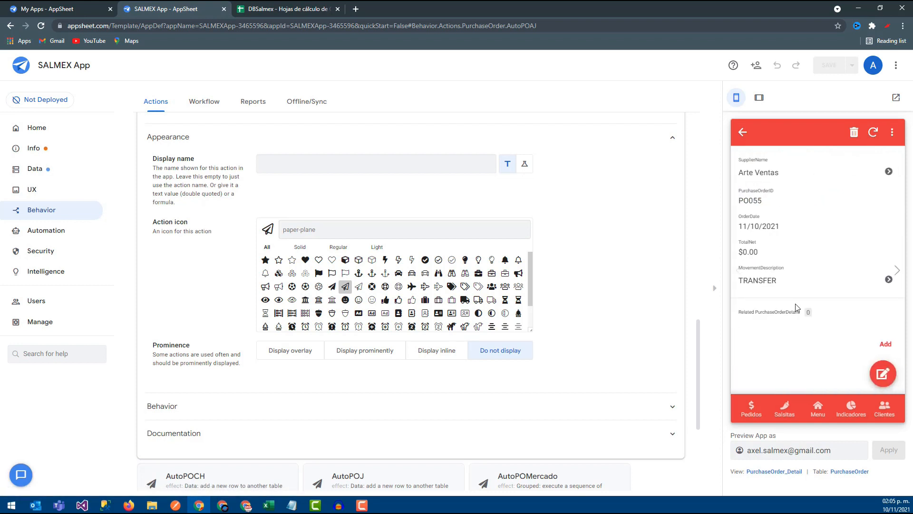
{"action": "left_click", "coordinate": [743, 133]}
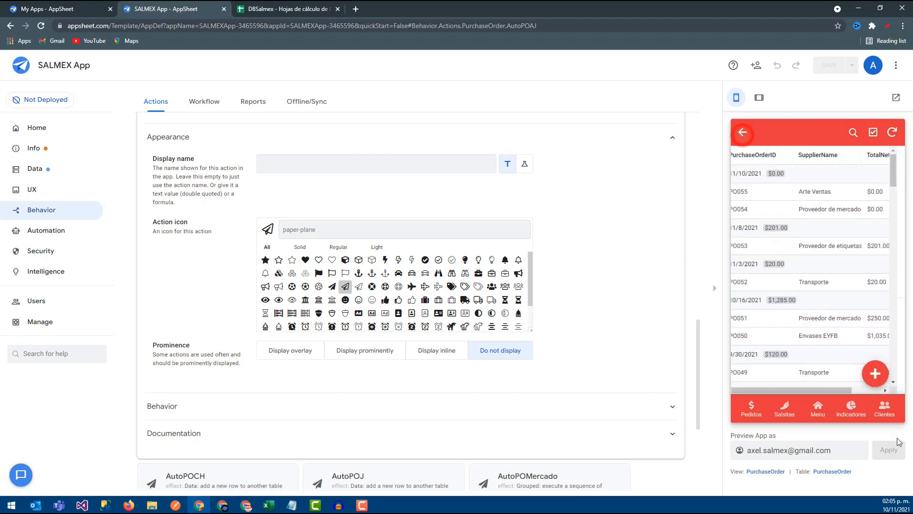
- Add a purchase order with supplier "Proveedor de mercado" and movement description CREDIT CARD, and save it
{"action": "left_click", "coordinate": [883, 375]}
{"action": "left_click", "coordinate": [823, 233]}
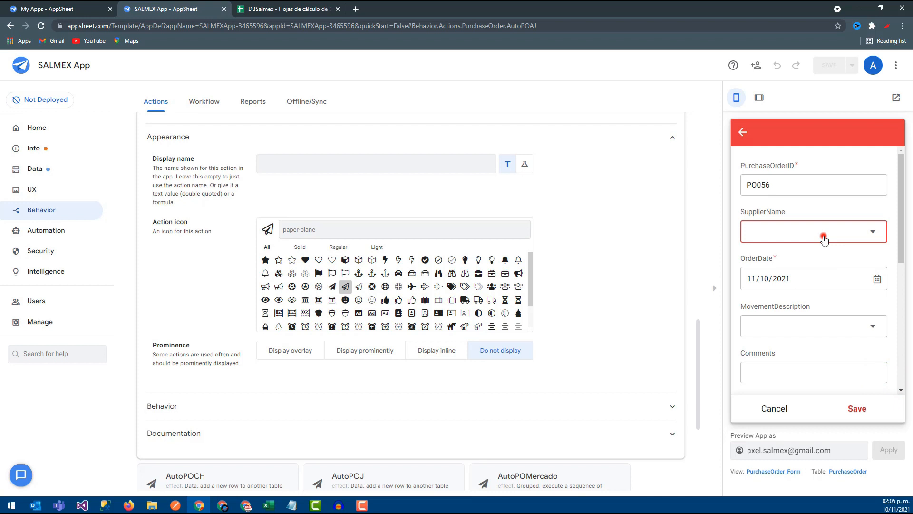
{"action": "left_click", "coordinate": [793, 230]}
{"action": "left_click", "coordinate": [777, 318]}
{"action": "left_click", "coordinate": [779, 269]}
{"action": "left_click", "coordinate": [857, 409]}
- Sync the app preview and check the related product lines of the CREDIT CARD order
{"action": "left_click", "coordinate": [892, 132]}
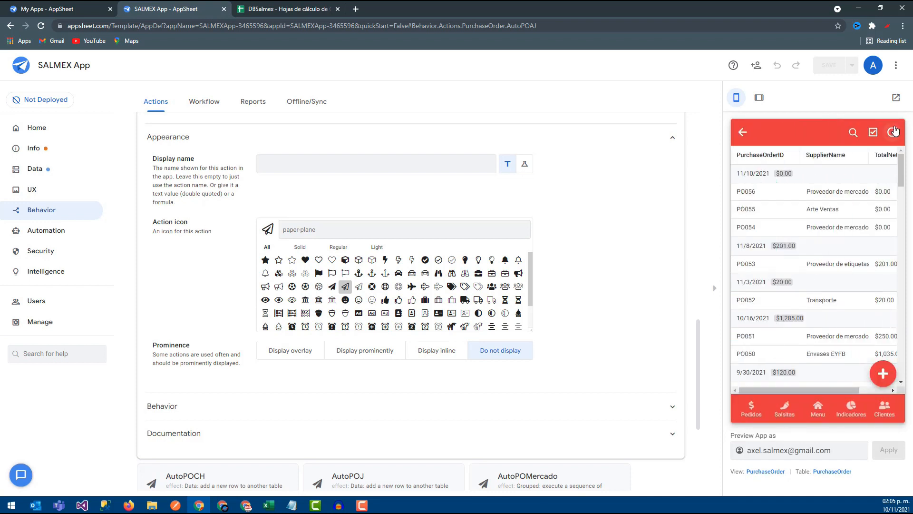
{"action": "left_click", "coordinate": [810, 193]}
{"action": "scroll", "coordinate": [784, 267], "scroll_direction": "down", "scroll_amount": 3}
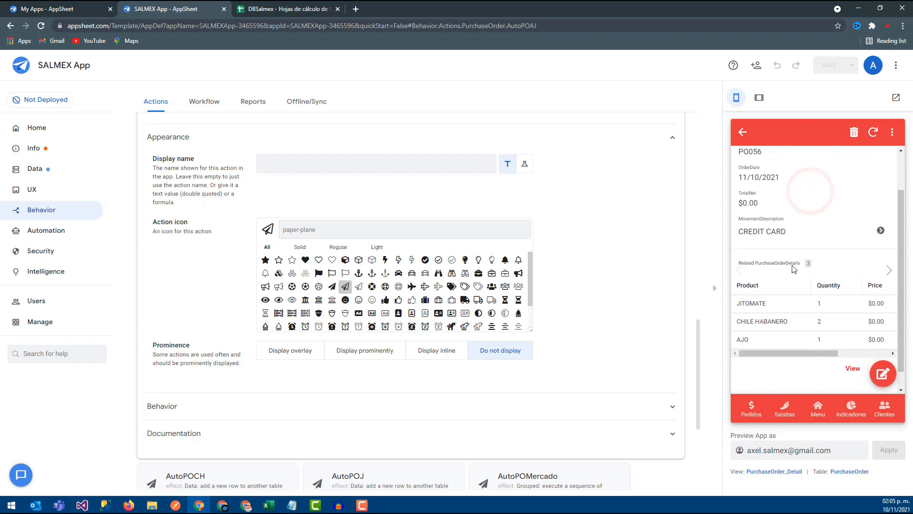
{"action": "left_click", "coordinate": [742, 132]}
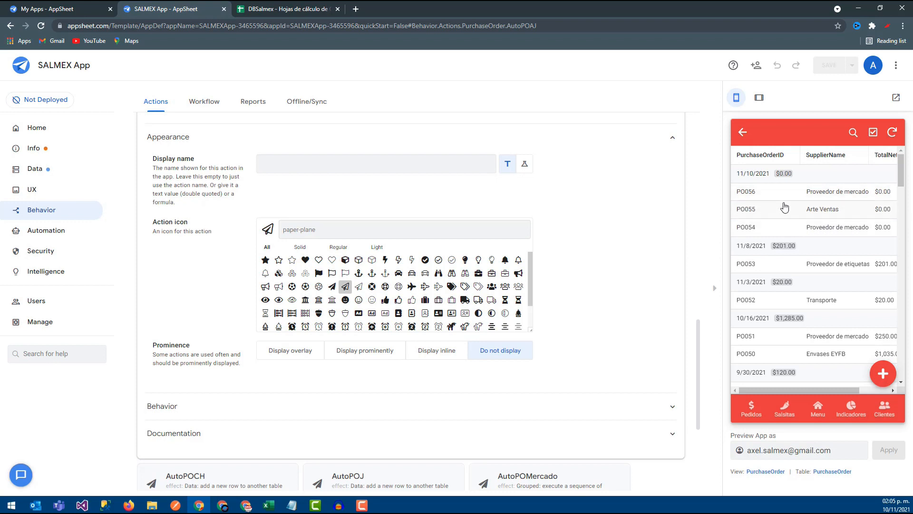
- Compare the related details of the Arte Ventas order with those of the newest market supplier order
{"action": "left_click", "coordinate": [804, 210]}
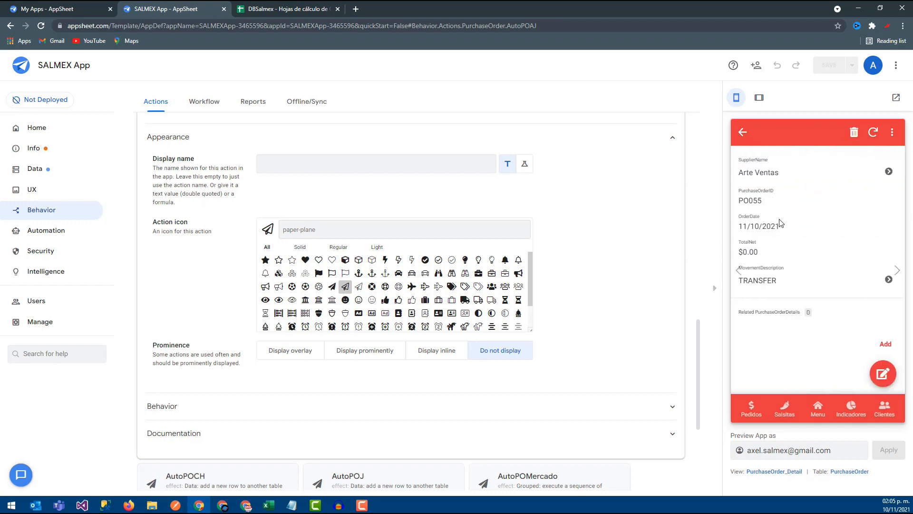
{"action": "left_click", "coordinate": [743, 134]}
{"action": "left_click", "coordinate": [780, 188]}
{"action": "scroll", "coordinate": [790, 352], "scroll_direction": "down", "scroll_amount": 2}
{"action": "mouse_move", "coordinate": [781, 353]}
{"action": "left_mouse_down"}
{"action": "mouse_move", "coordinate": [855, 356]}
{"action": "mouse_move", "coordinate": [777, 352]}
{"action": "left_mouse_up"}
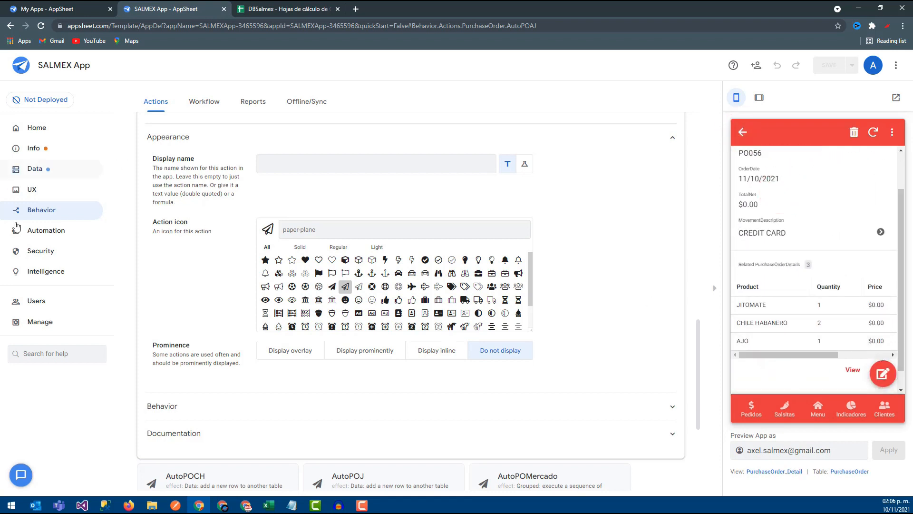
- Set the Price column value in the AutoPOAJ action to 200 and save the app
{"action": "left_click", "coordinate": [34, 231]}
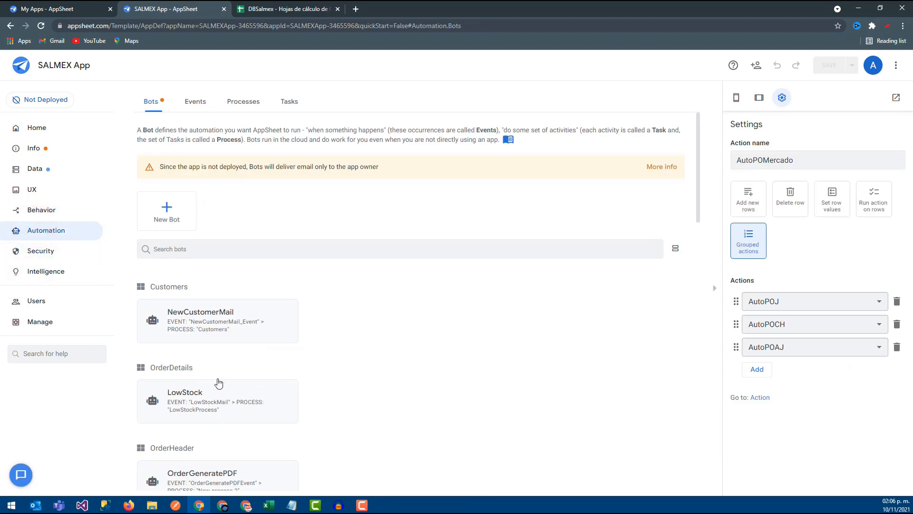
{"action": "left_click", "coordinate": [46, 199]}
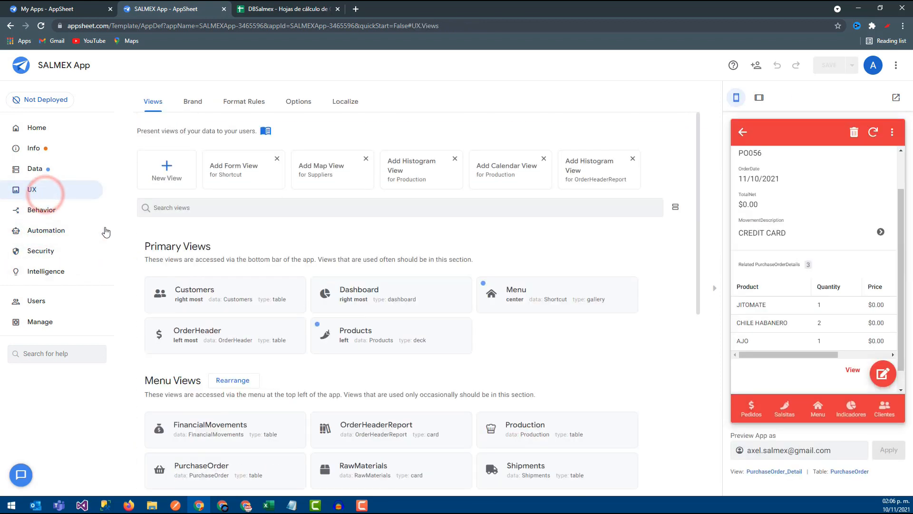
{"action": "left_click", "coordinate": [59, 210]}
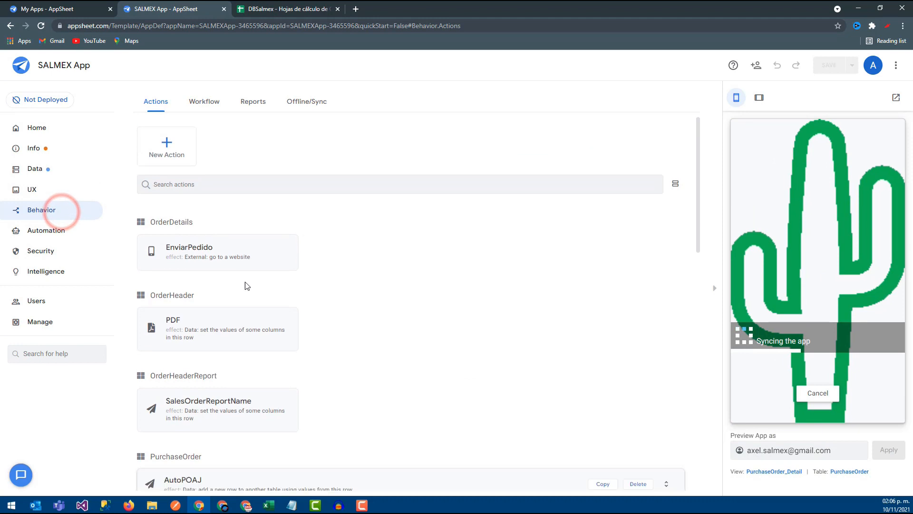
{"action": "left_click", "coordinate": [247, 210]}
{"action": "left_click", "coordinate": [231, 218]}
{"action": "left_click", "coordinate": [408, 262]}
{"action": "double_click", "coordinate": [261, 138]}
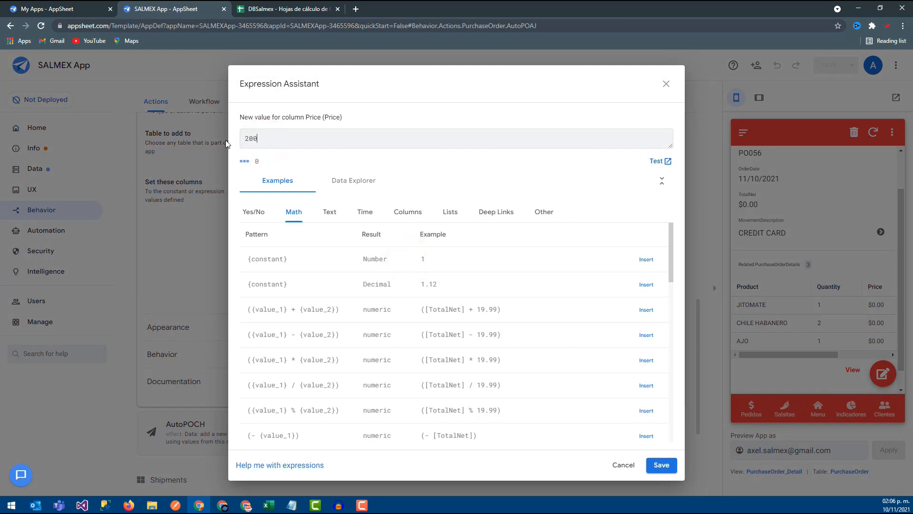
{"action": "left_click", "coordinate": [658, 467]}
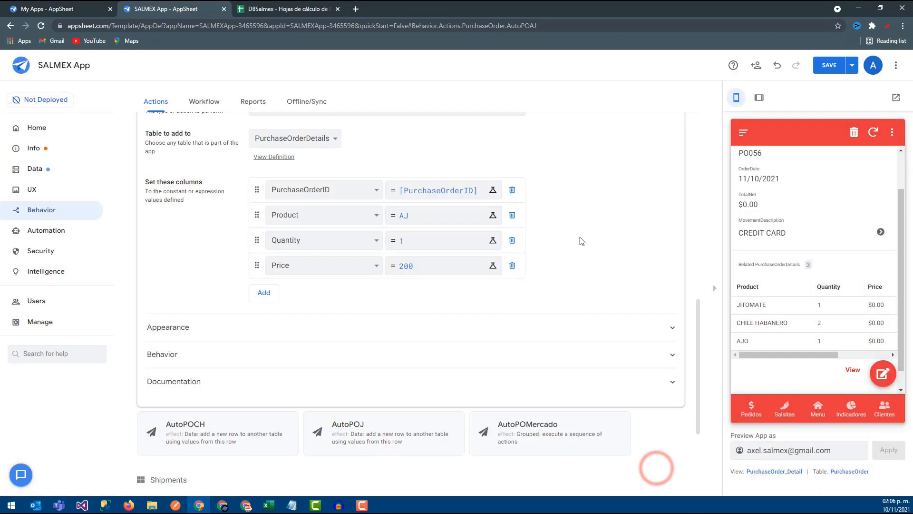
{"action": "left_click", "coordinate": [842, 68]}
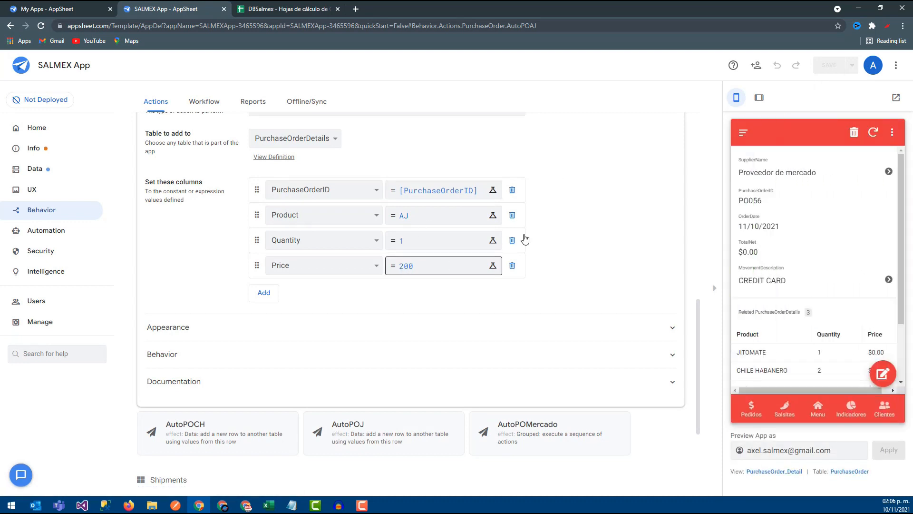
- Delete the CREDIT CARD market supplier order in the app preview and sync the change
{"action": "left_click", "coordinate": [855, 133]}
{"action": "left_click", "coordinate": [872, 263]}
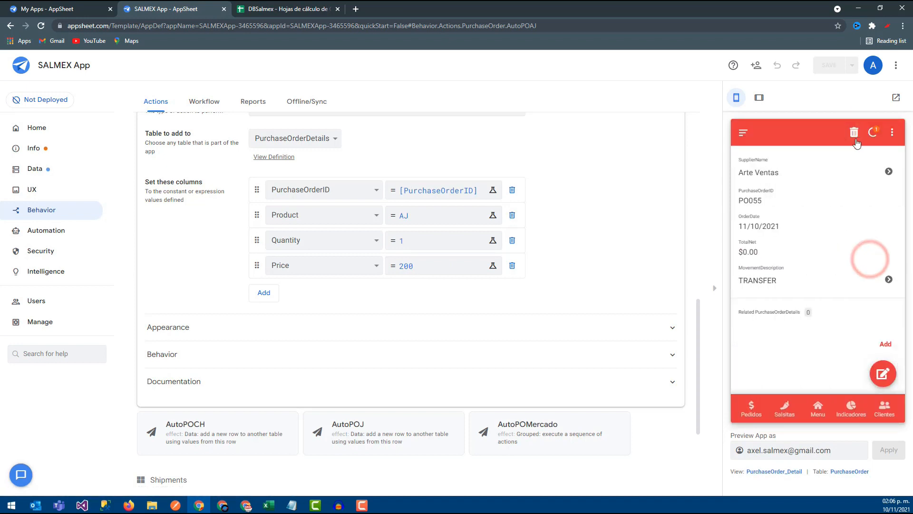
{"action": "left_click", "coordinate": [871, 134]}
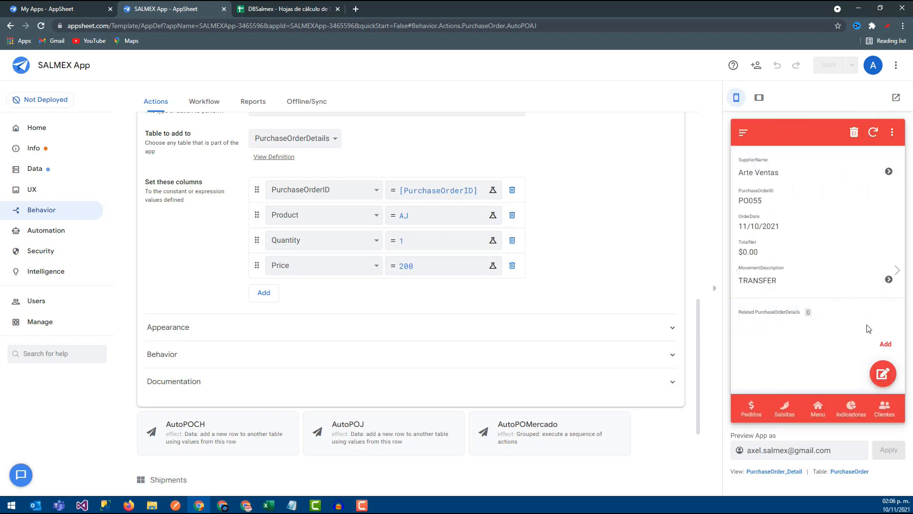
- Add a purchase order under Compras with supplier "Proveedor de mercado" and movement description PENDING, and save it
{"action": "left_click", "coordinate": [817, 405]}
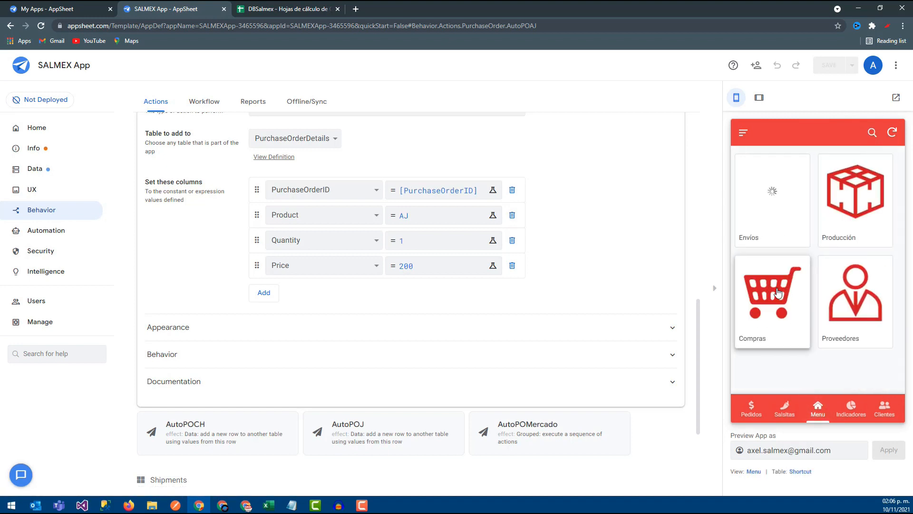
{"action": "left_click", "coordinate": [760, 284]}
{"action": "left_click", "coordinate": [881, 374]}
{"action": "left_click", "coordinate": [799, 229]}
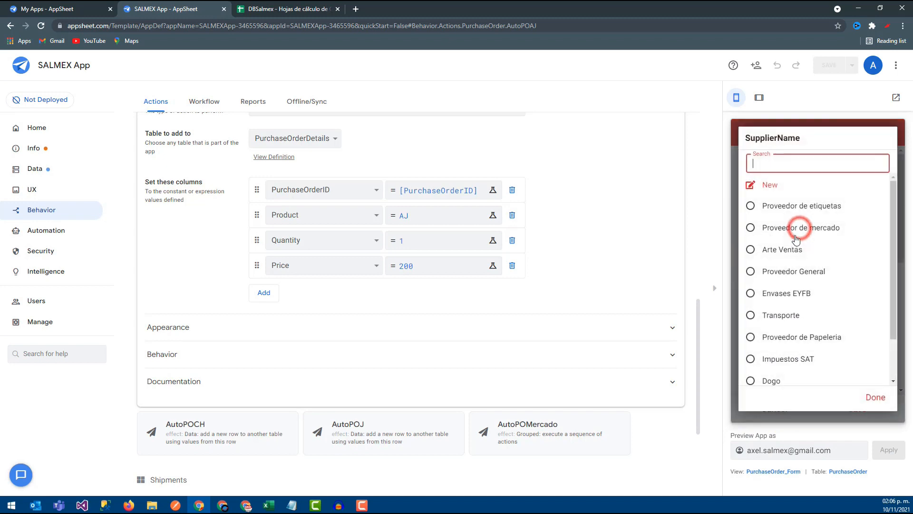
{"action": "left_click", "coordinate": [785, 230]}
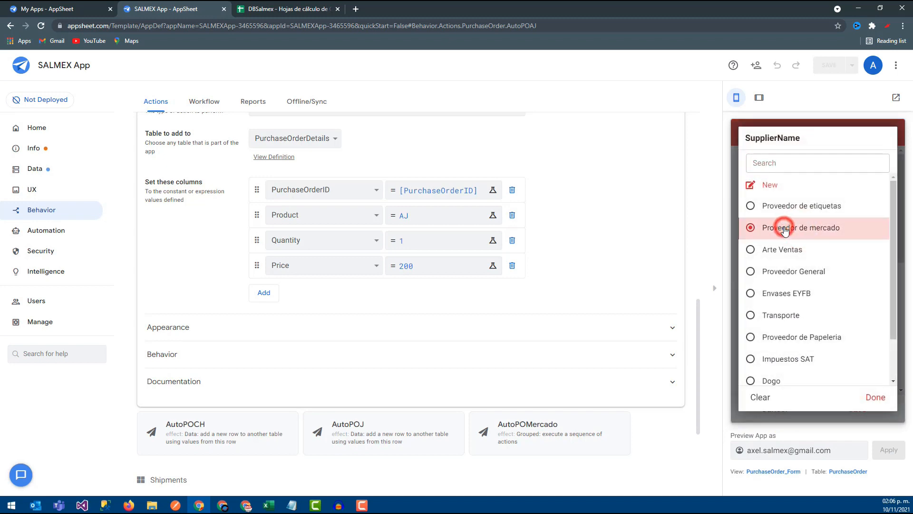
{"action": "left_click", "coordinate": [787, 318]}
{"action": "left_click", "coordinate": [780, 226]}
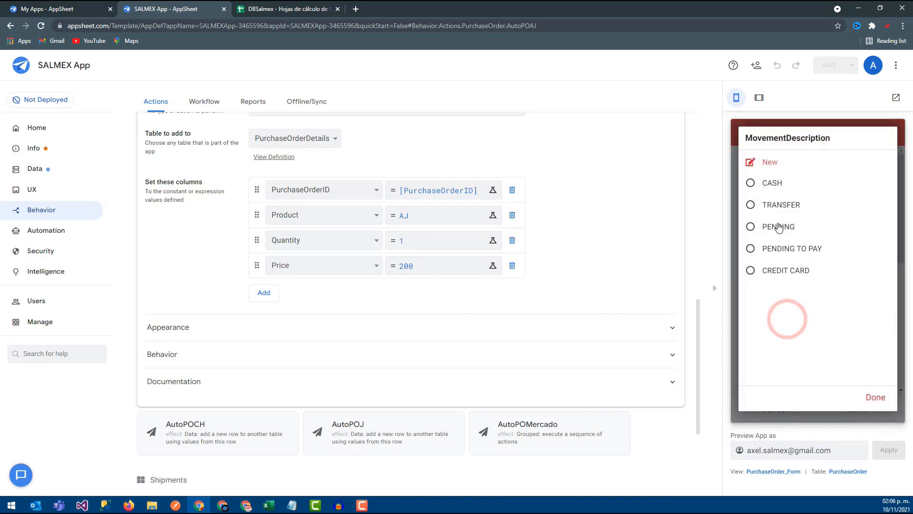
{"action": "scroll", "coordinate": [781, 228], "scroll_direction": "down", "scroll_amount": 1}
{"action": "left_click", "coordinate": [858, 409]}
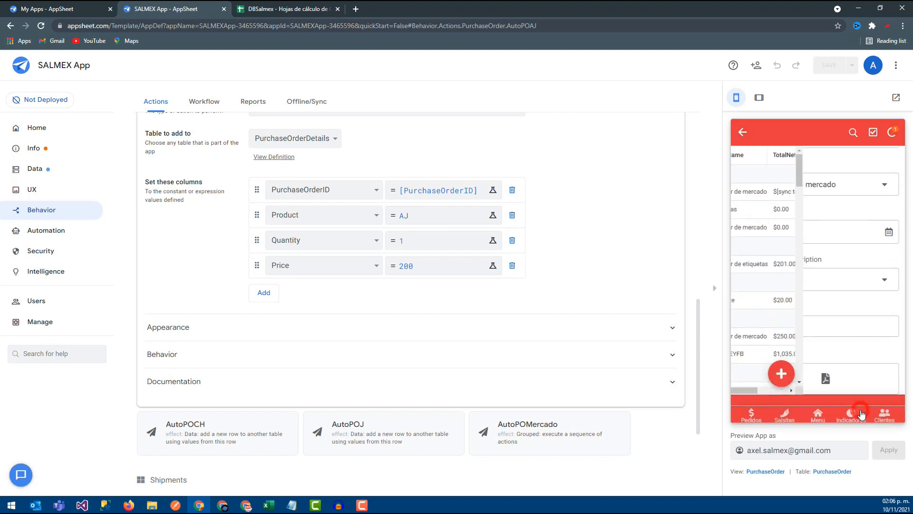
- Sync the new PENDING order and check its product line prices and its total in the purchase order list
{"action": "left_click", "coordinate": [813, 195]}
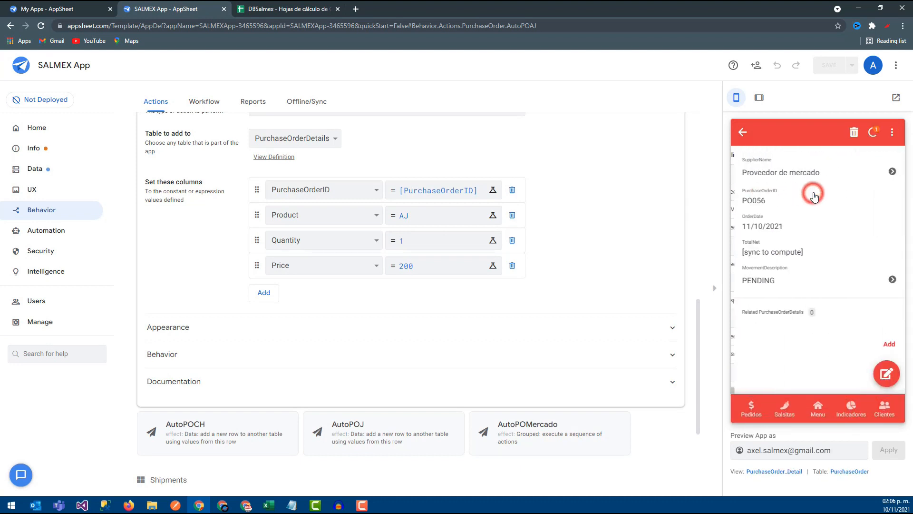
{"action": "left_click", "coordinate": [877, 131]}
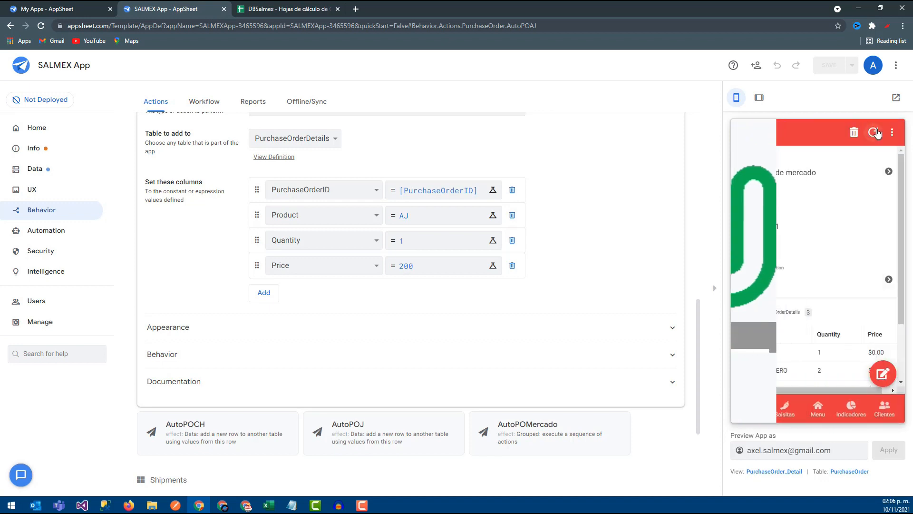
{"action": "scroll", "coordinate": [789, 384], "scroll_direction": "down", "scroll_amount": 1}
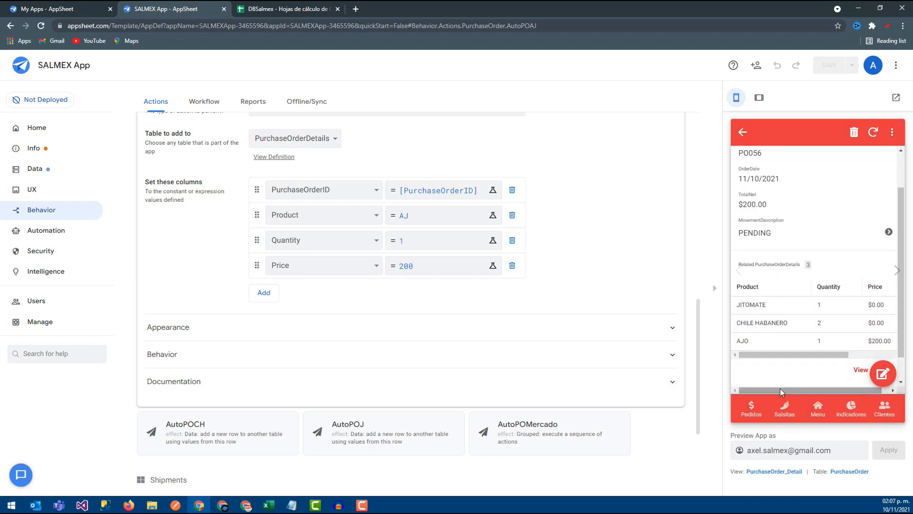
{"action": "left_click_drag", "start_coordinate": [780, 388], "coordinate": [827, 388]}
{"action": "mouse_move", "coordinate": [792, 358]}
{"action": "left_mouse_down"}
{"action": "mouse_move", "coordinate": [846, 362]}
{"action": "mouse_move", "coordinate": [780, 356]}
{"action": "left_mouse_up"}
{"action": "left_click", "coordinate": [758, 133]}
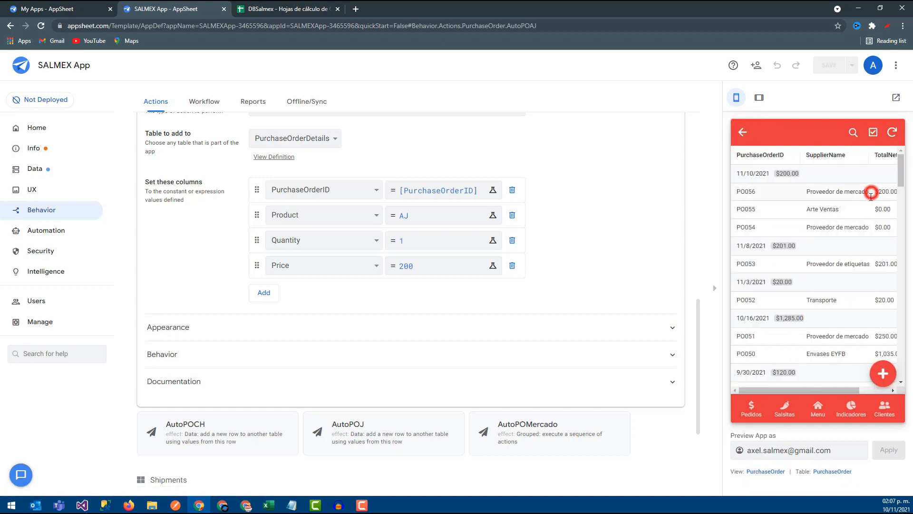
{"action": "scroll", "coordinate": [799, 309], "scroll_direction": "down", "scroll_amount": 1}
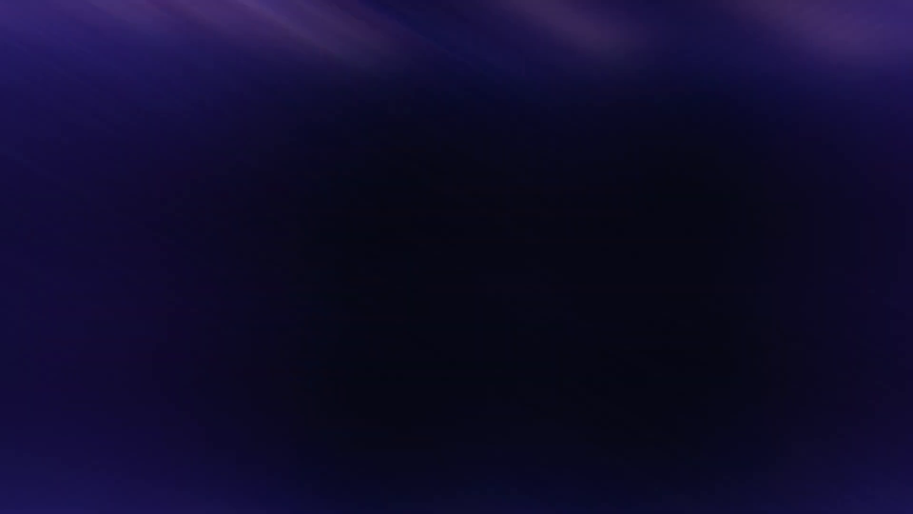